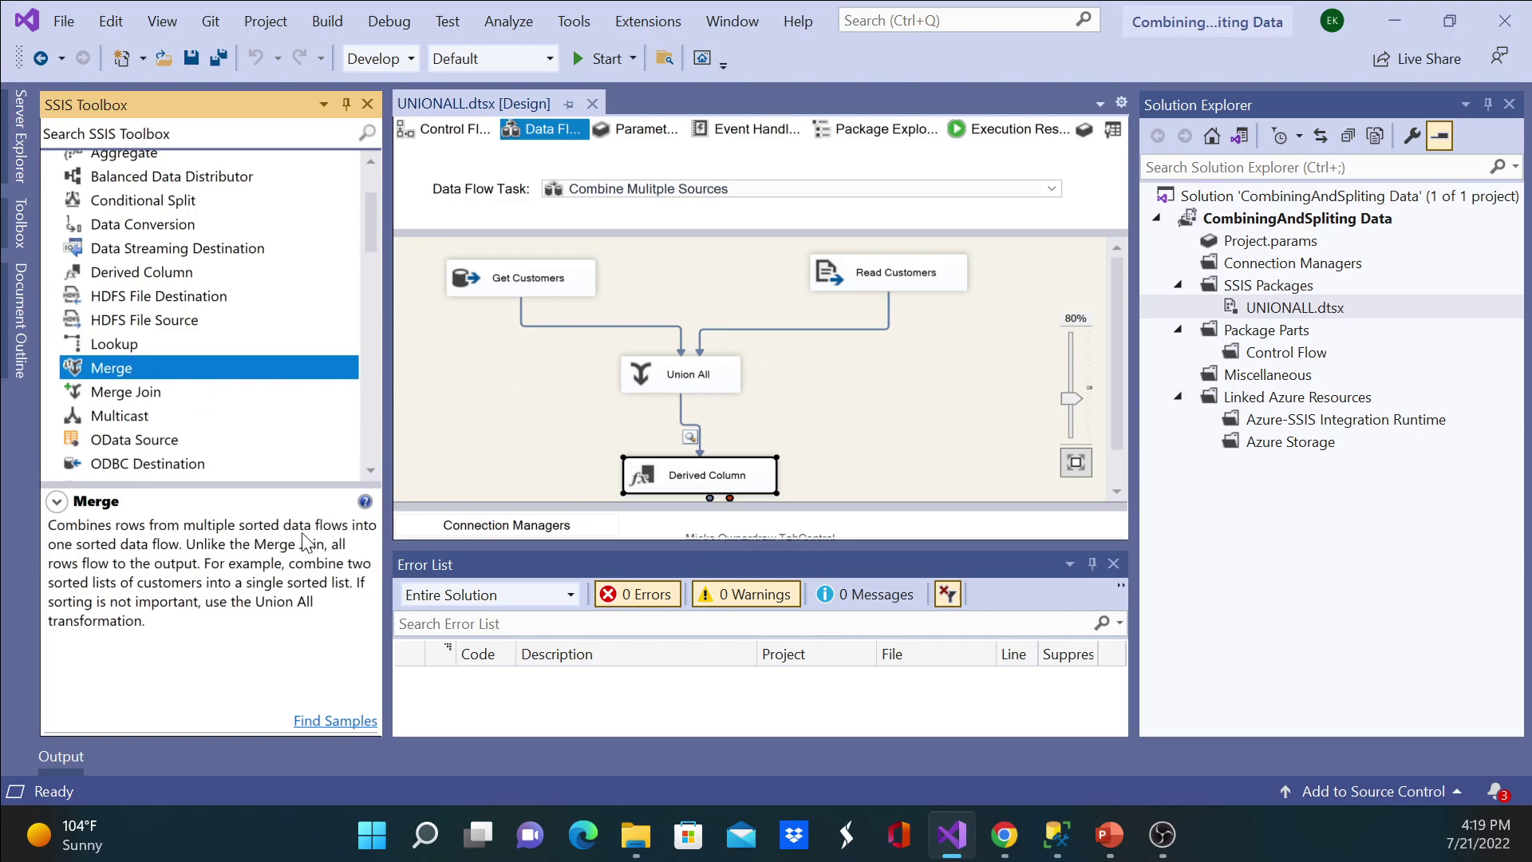
Step: Duplicate the UNIONALL.dtsx package within the SSIS Packages folder
{"action": "right_click", "coordinate": [1260, 313]}
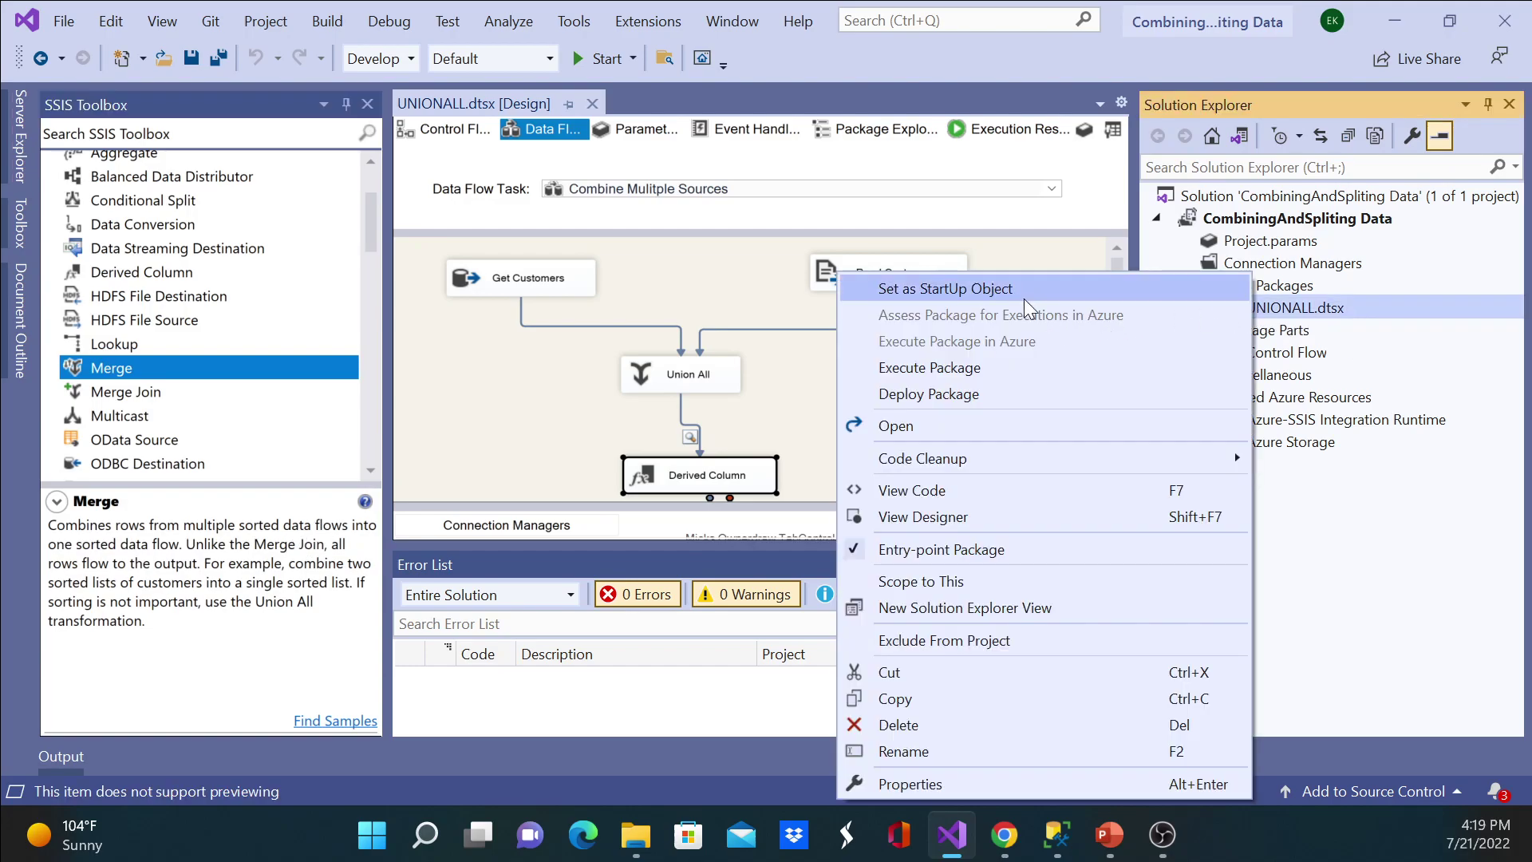
{"action": "left_click", "coordinate": [930, 708]}
{"action": "left_click", "coordinate": [1262, 288]}
{"action": "right_click", "coordinate": [1261, 287]}
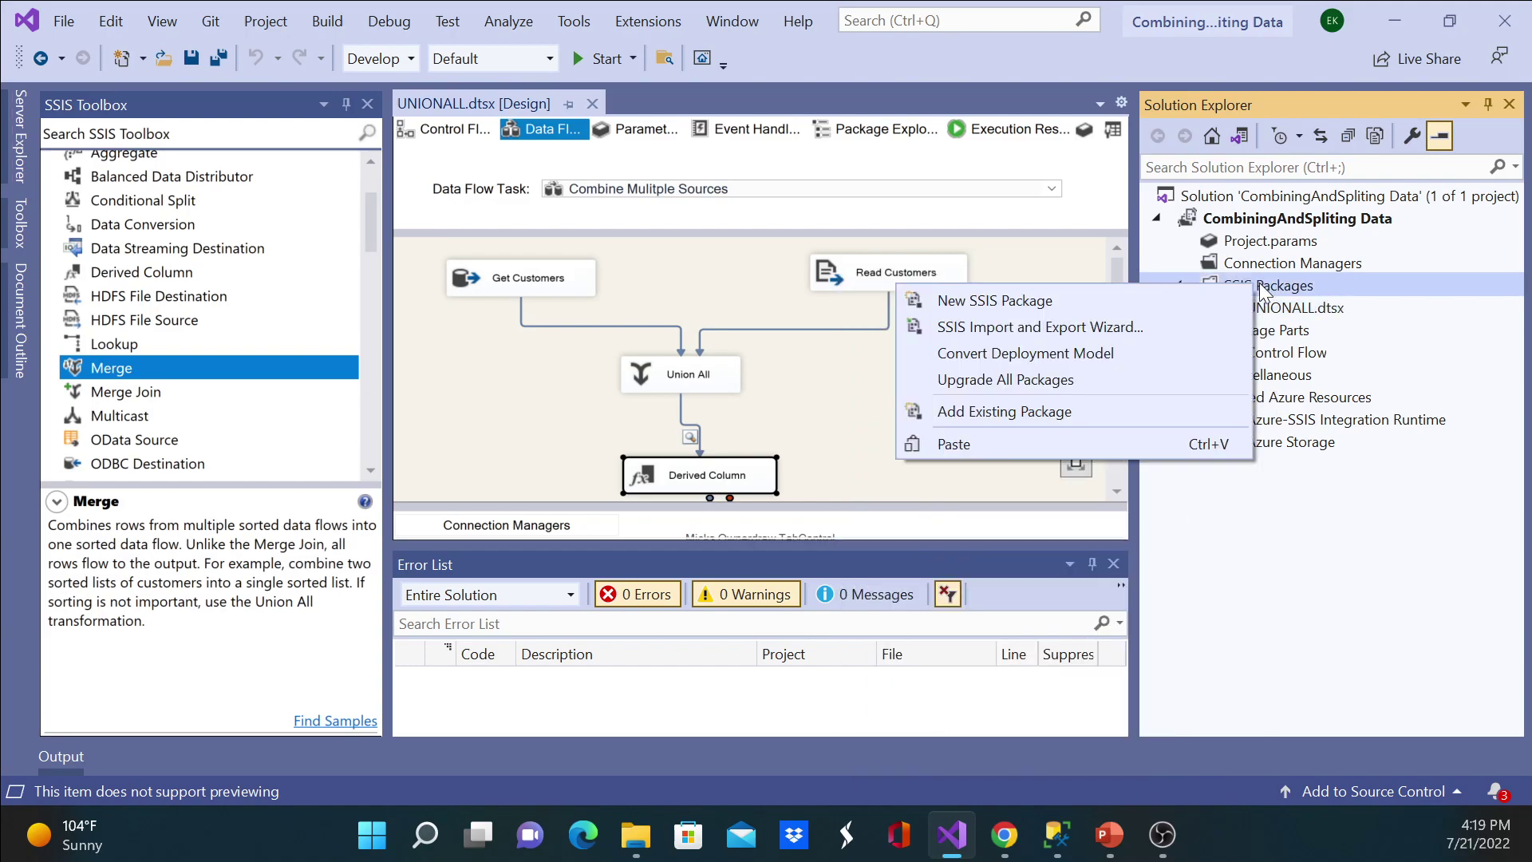
{"action": "left_click", "coordinate": [1110, 441]}
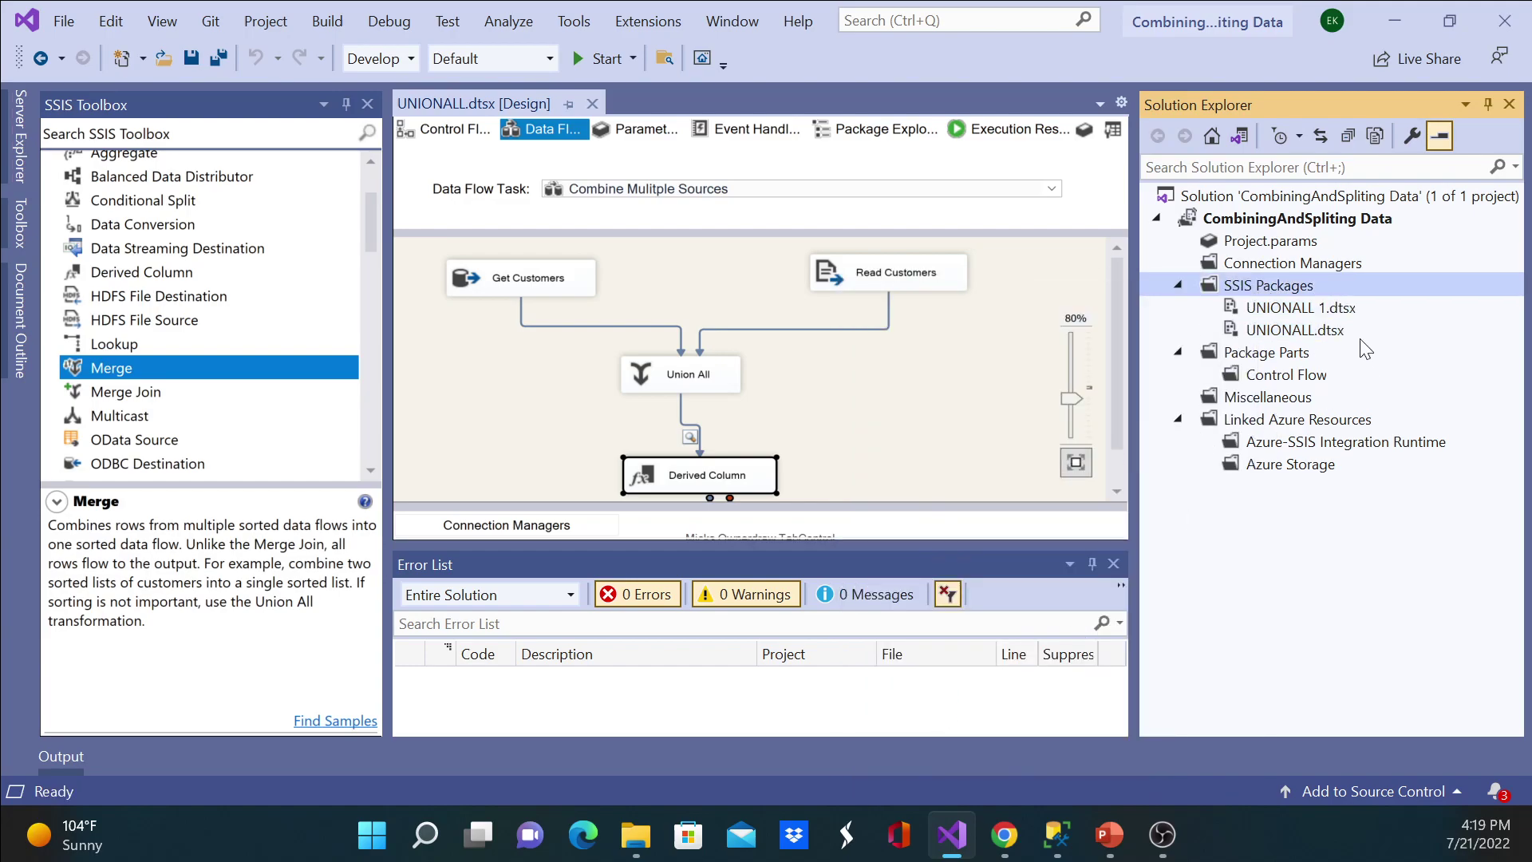
Step: Rename the copied package UNIONALL 1.dtsx as Merge.dtsx
{"action": "right_click", "coordinate": [1300, 309]}
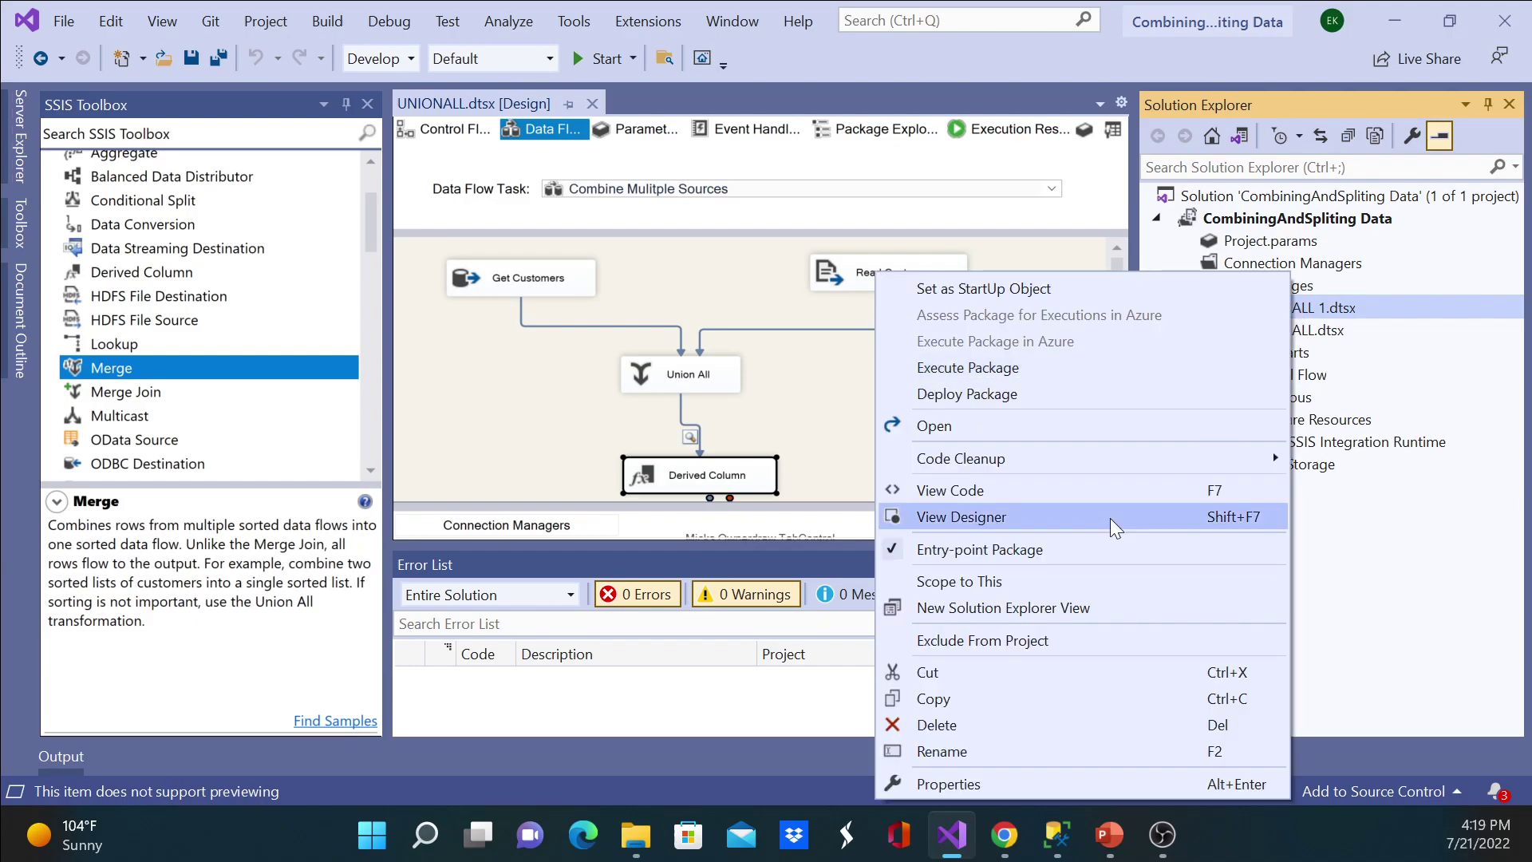
{"action": "left_click", "coordinate": [1010, 751]}
{"action": "type", "text": "Merge"}
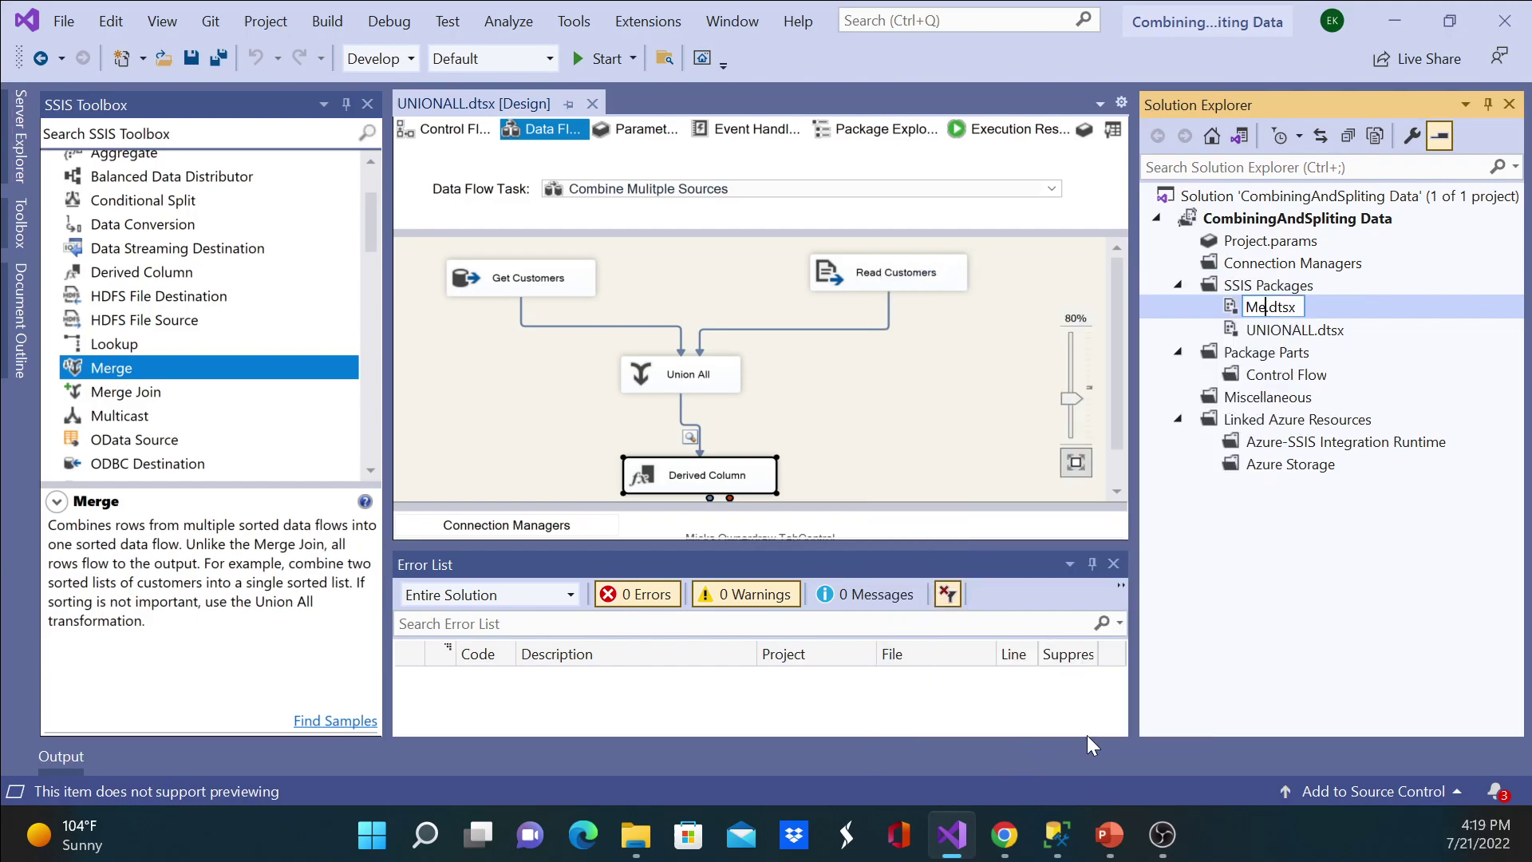
{"action": "key", "text": "Return"}
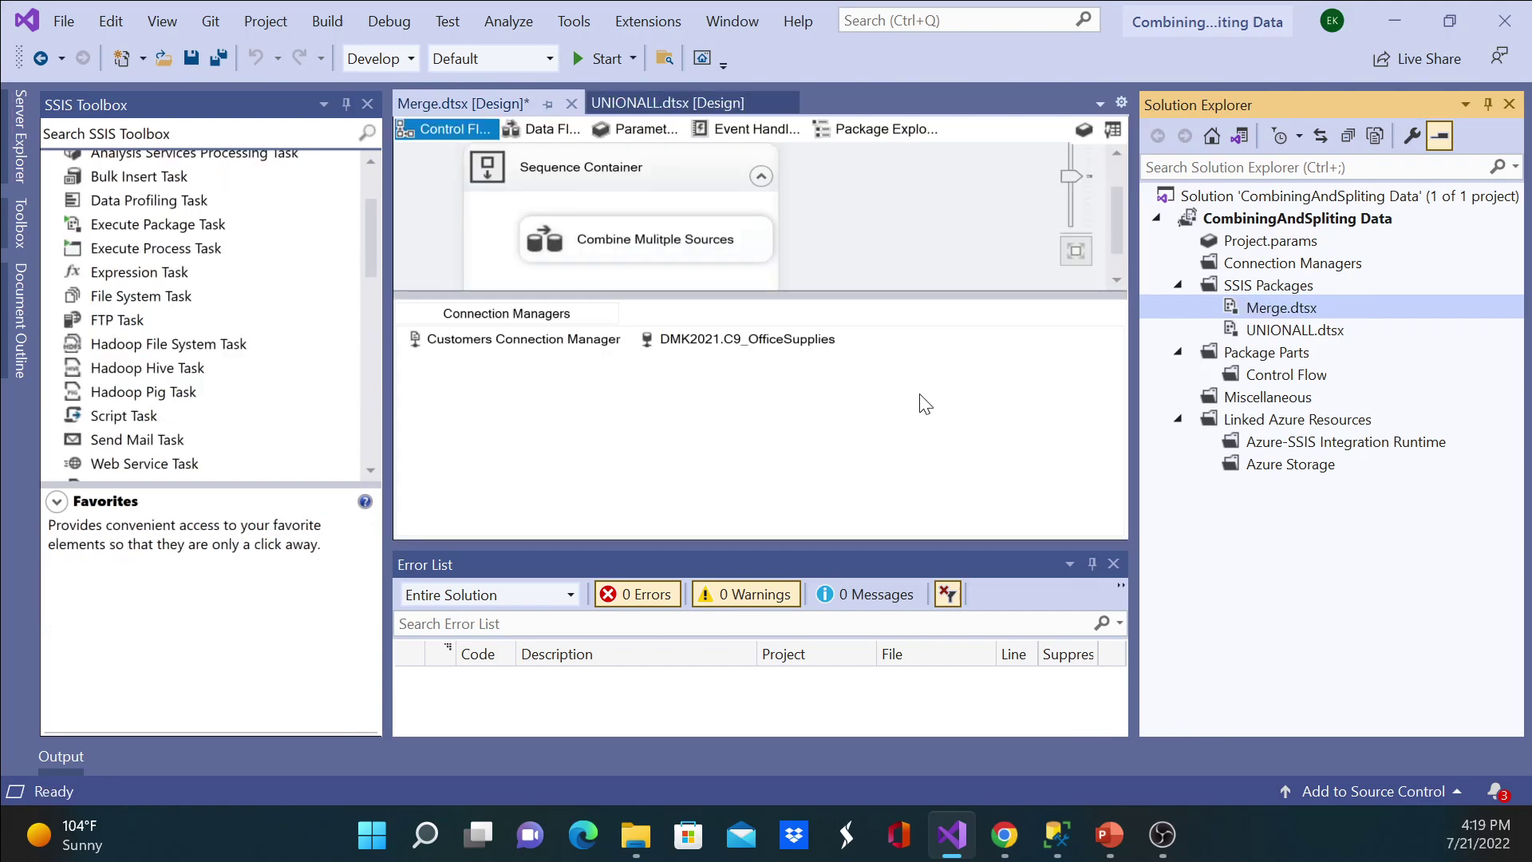
Step: Open the Combine Mulitple Sources data flow in the Merge package and look up the Merge transformation's description
{"action": "left_click_drag", "start_coordinate": [790, 299], "coordinate": [770, 438]}
{"action": "double_click", "coordinate": [585, 296]}
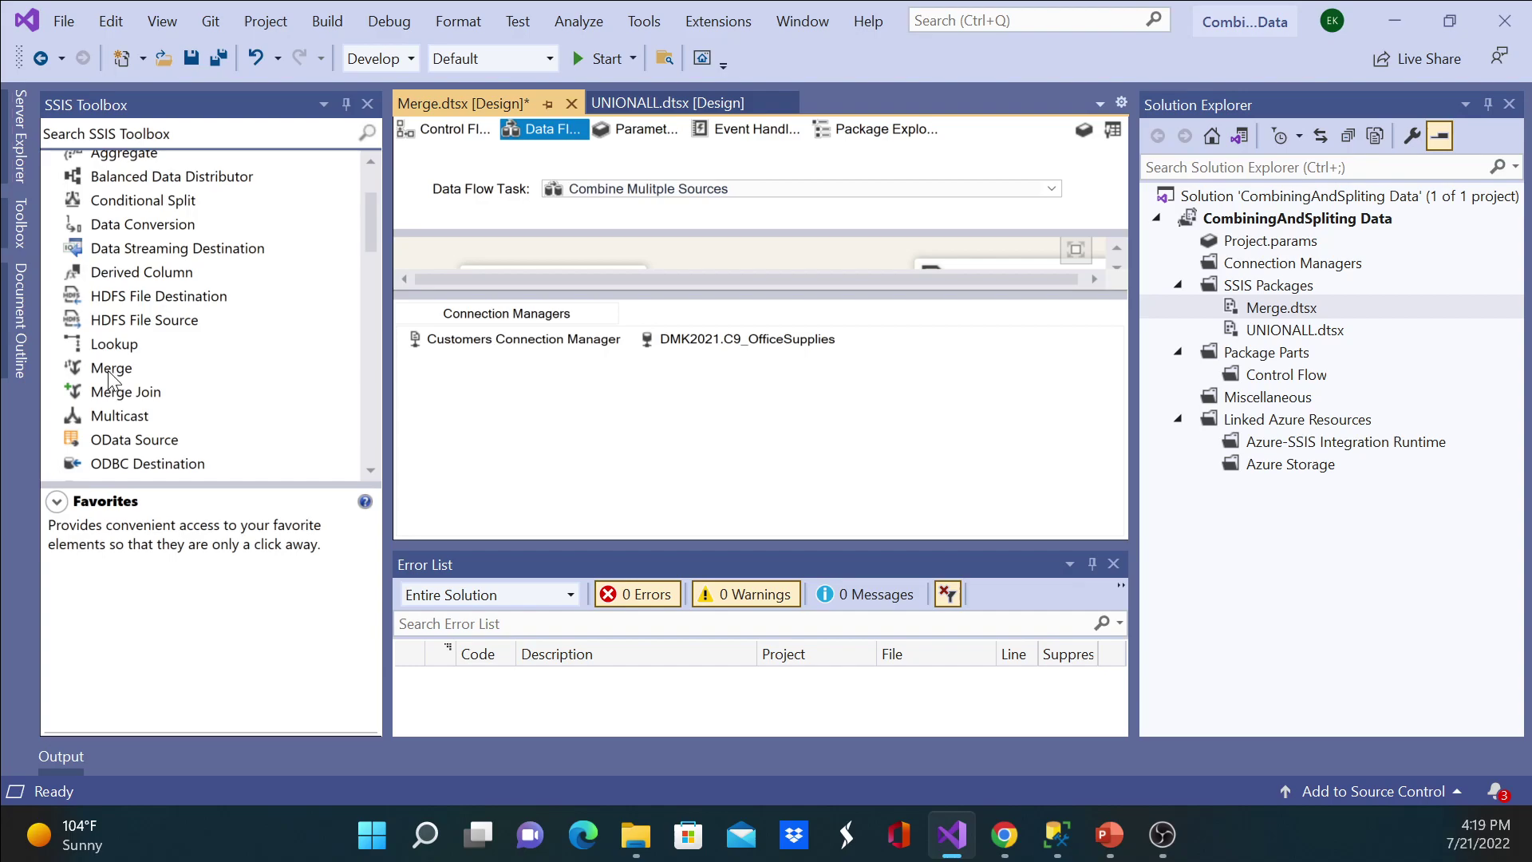
{"action": "left_click", "coordinate": [112, 369]}
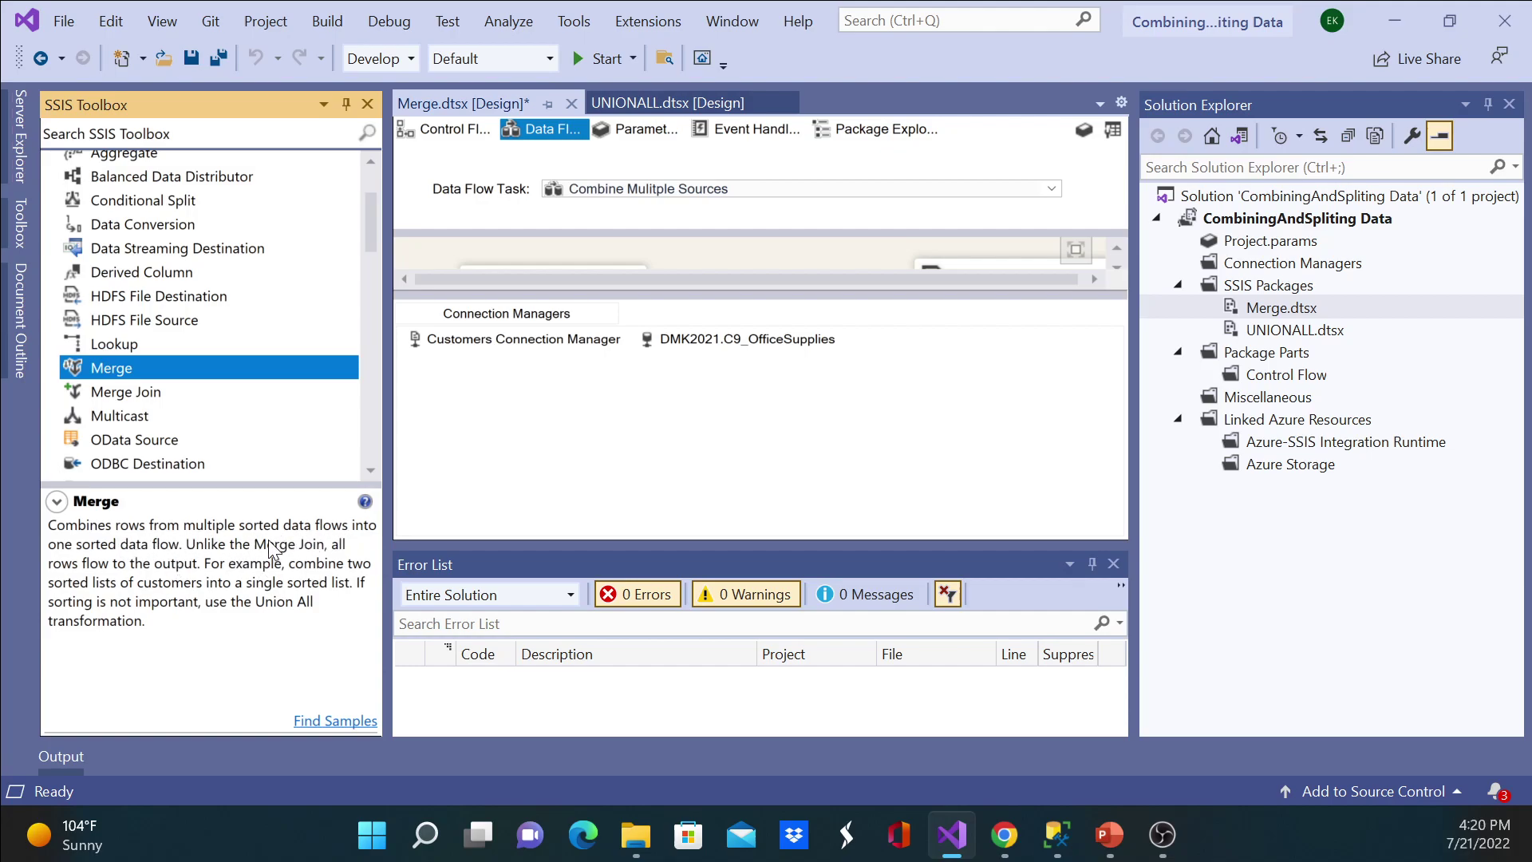
{"action": "key", "text": "Up"}
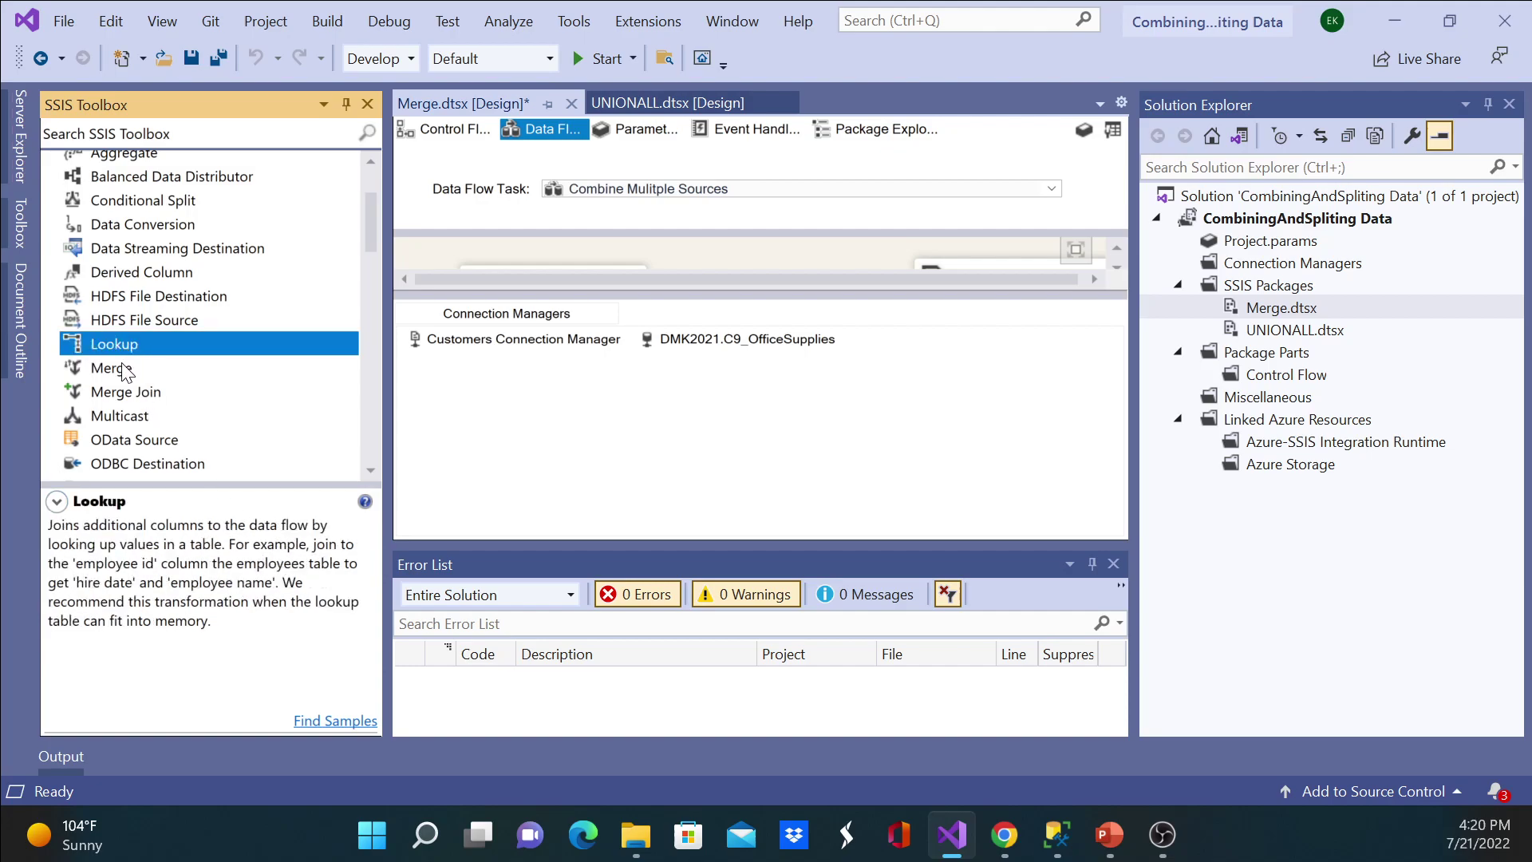
{"action": "left_click", "coordinate": [124, 369]}
Step: Delete the Union All transformation from the data flow and put a Merge transformation in its place
{"action": "left_click_drag", "start_coordinate": [675, 293], "coordinate": [639, 477]}
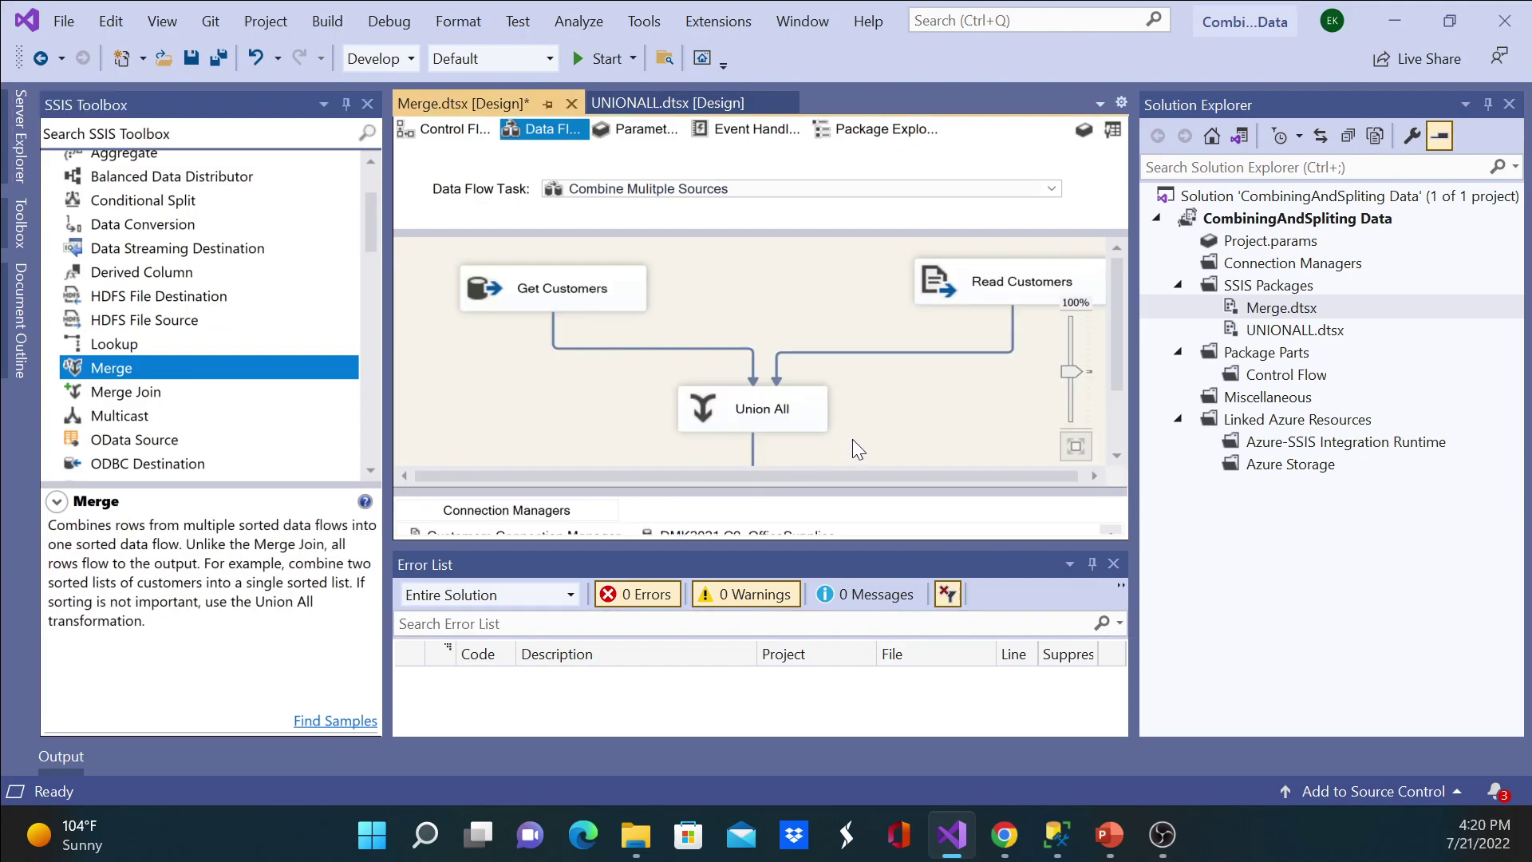
{"action": "left_click", "coordinate": [808, 421]}
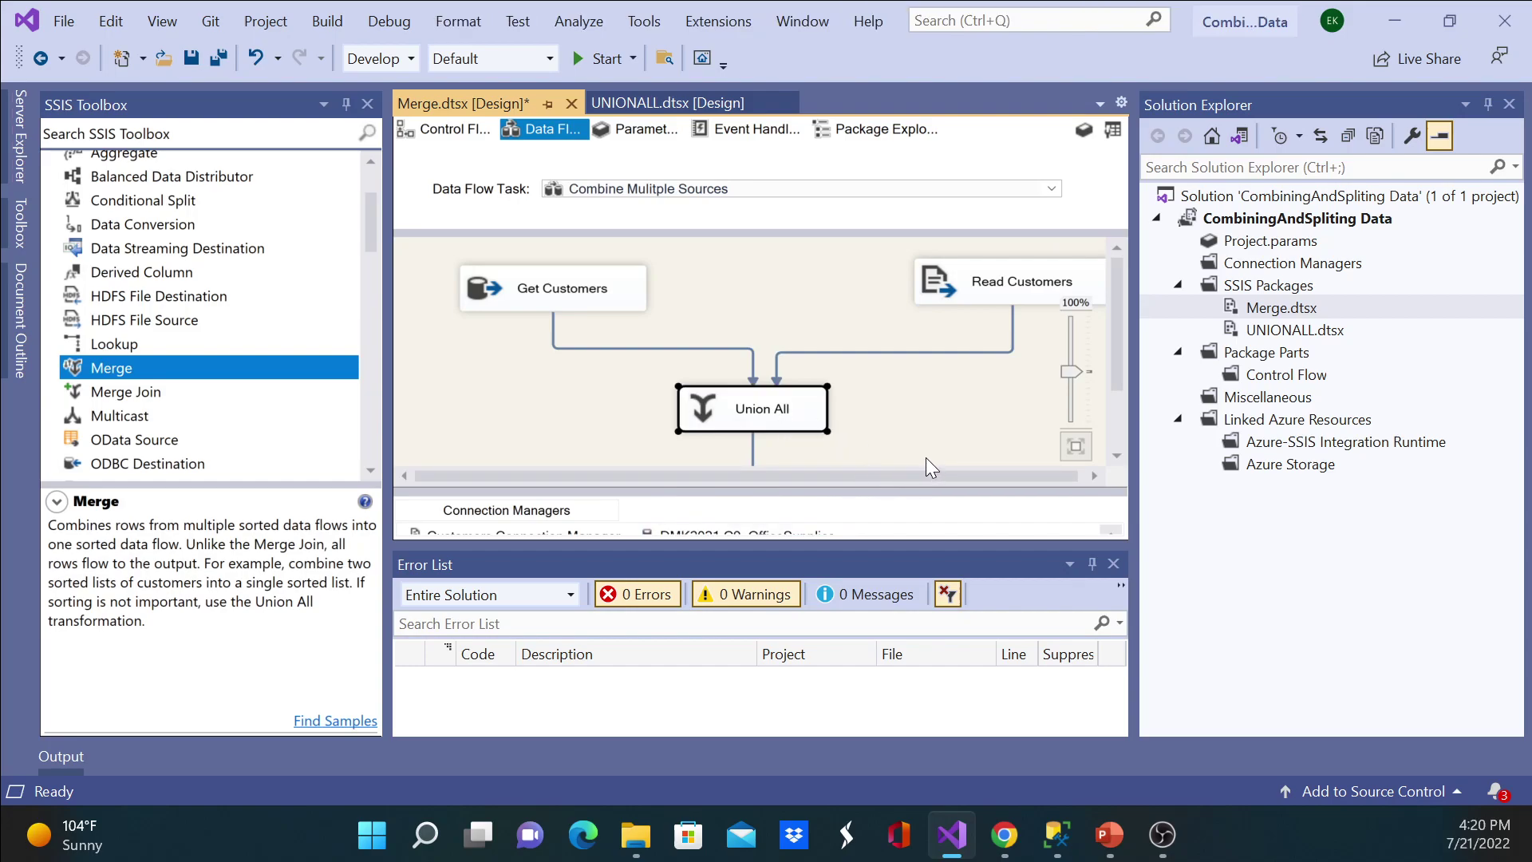
{"action": "key", "text": "Delete"}
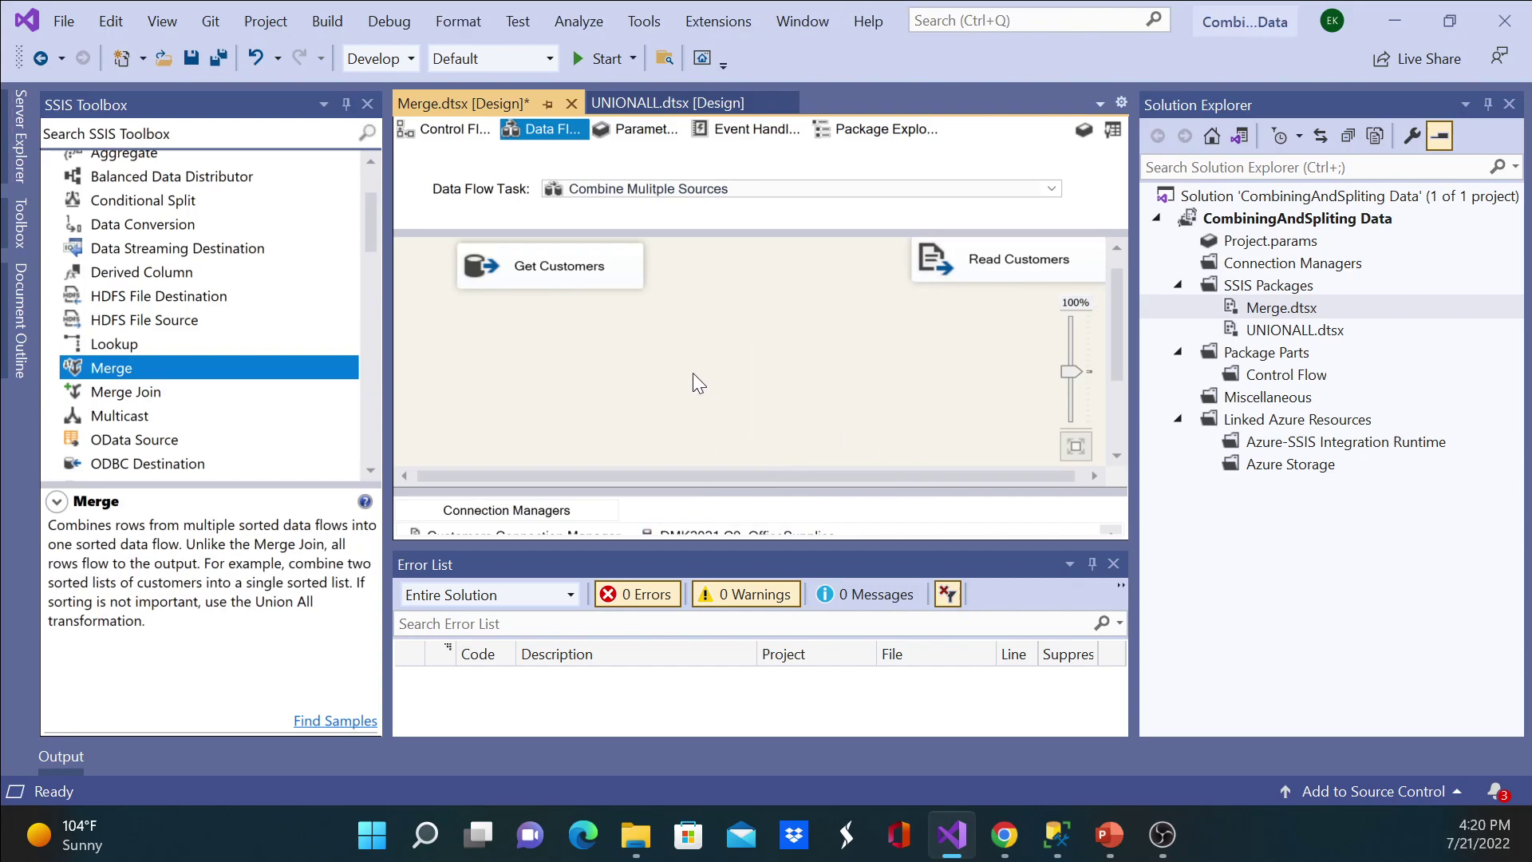
{"action": "left_click_drag", "start_coordinate": [107, 361], "coordinate": [698, 405]}
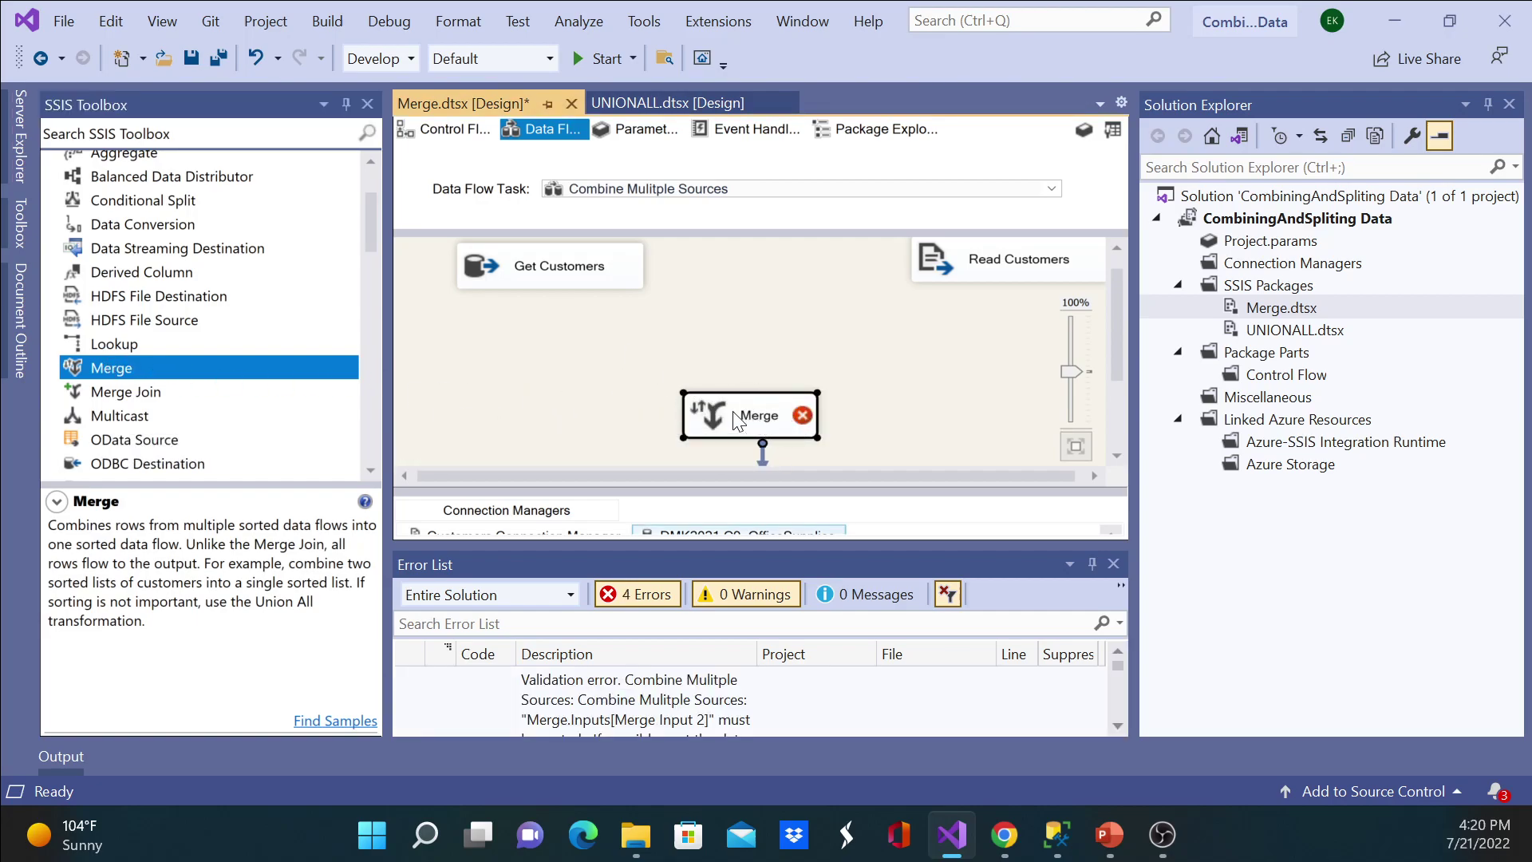
Step: Connect the OLE DB Source Output of Get Customers to Merge Input 1 of the Merge transformation
{"action": "left_click", "coordinate": [554, 285]}
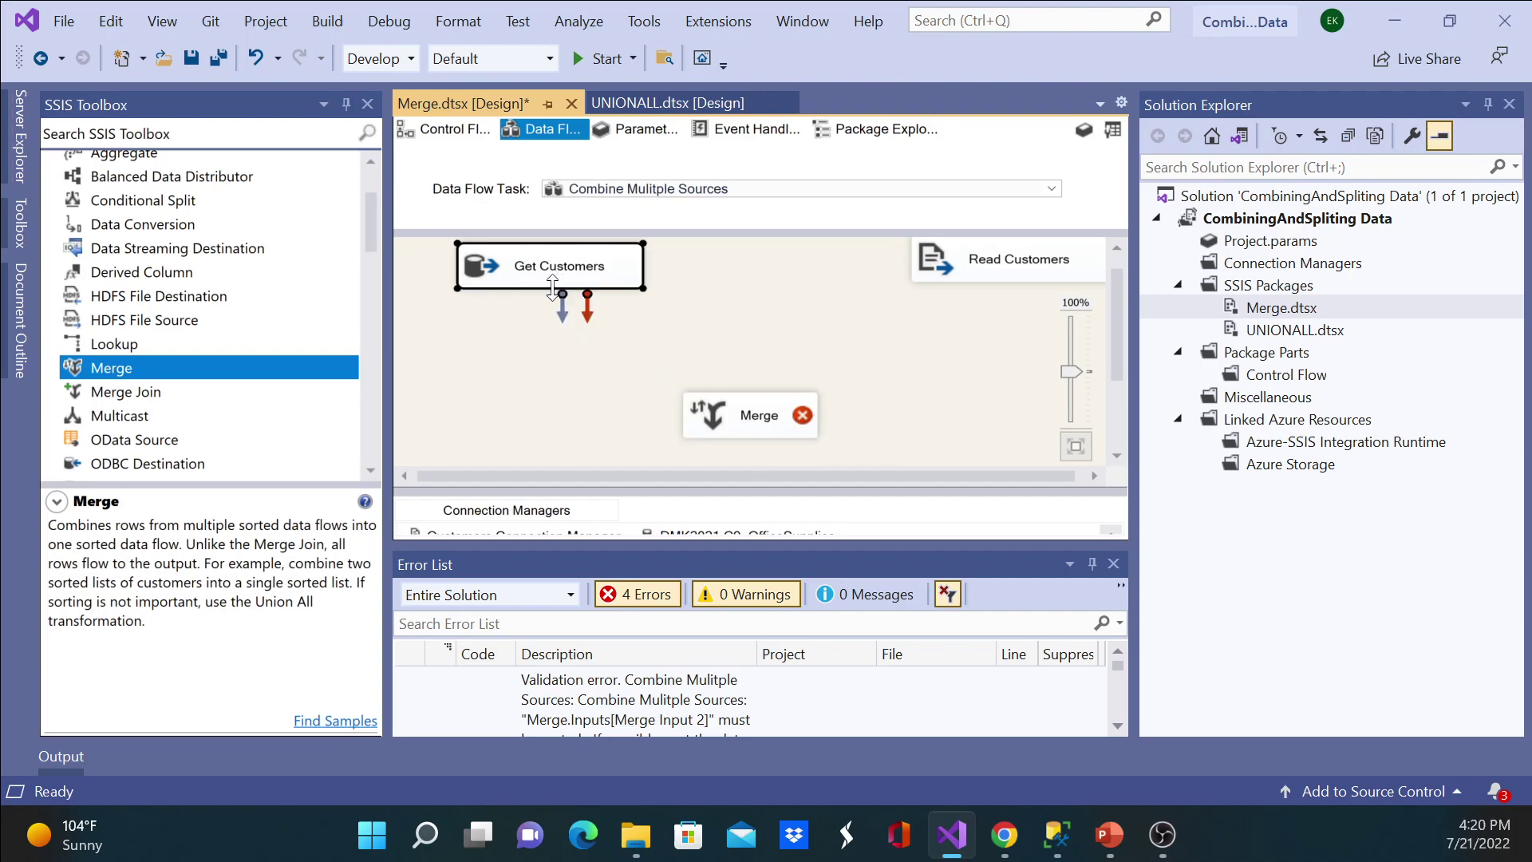
{"action": "left_click_drag", "start_coordinate": [564, 314], "coordinate": [753, 285]}
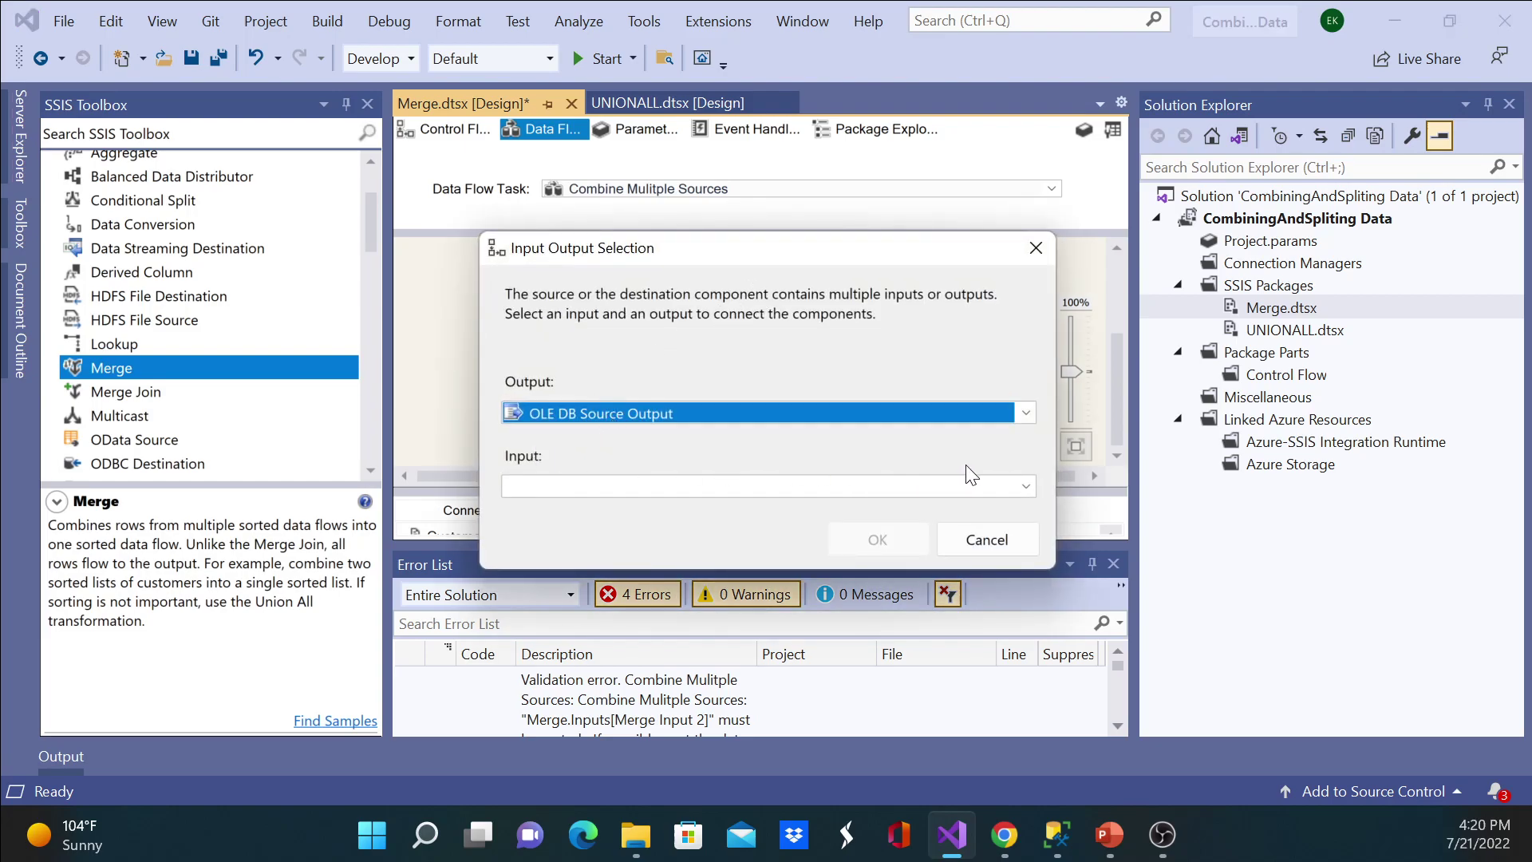
{"action": "left_click", "coordinate": [1028, 487]}
{"action": "left_click", "coordinate": [998, 501]}
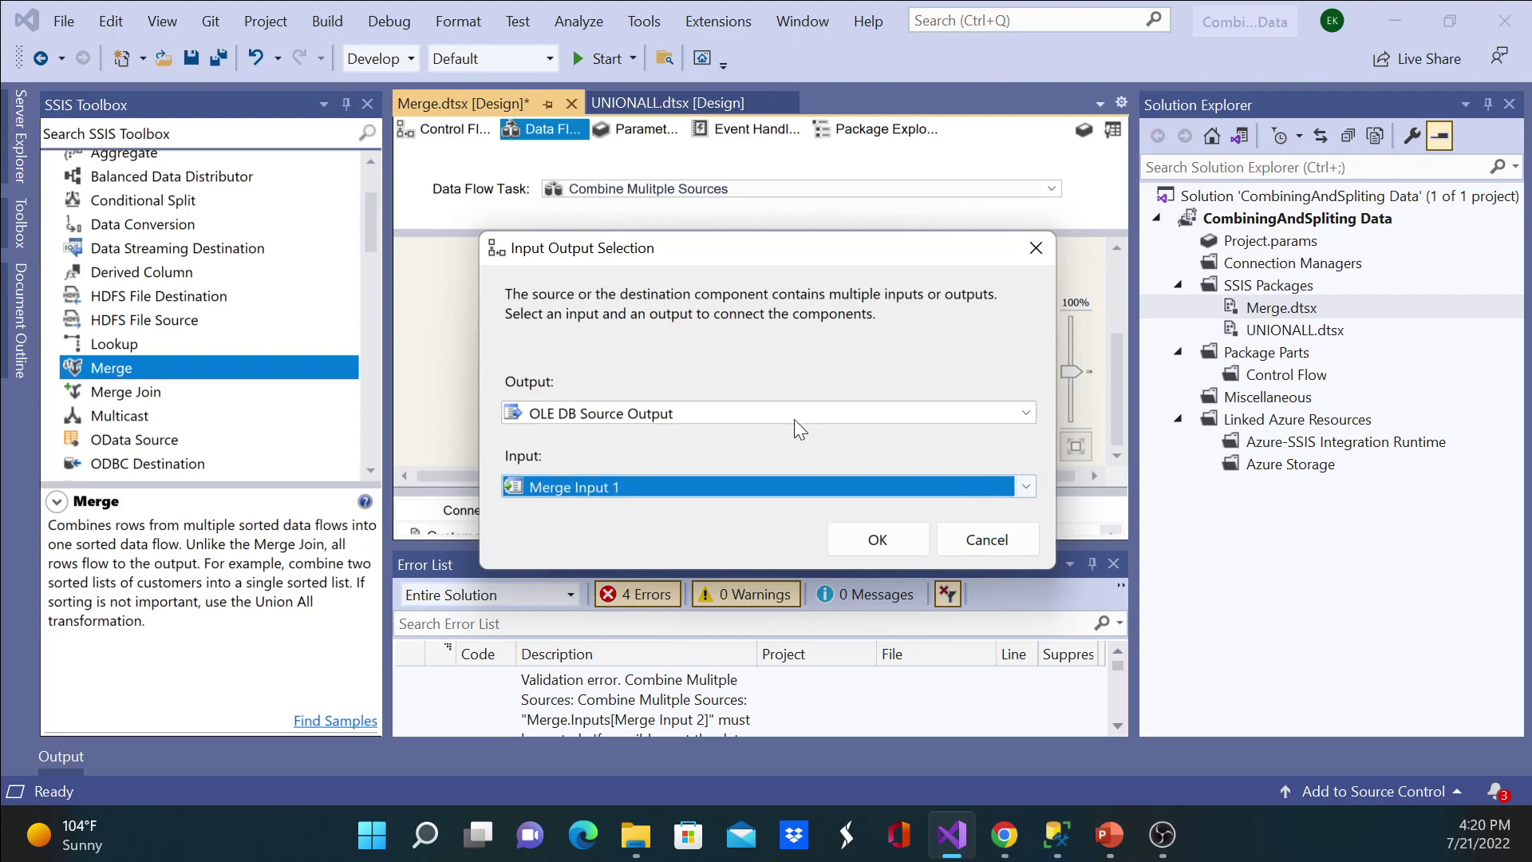
{"action": "left_click", "coordinate": [889, 537]}
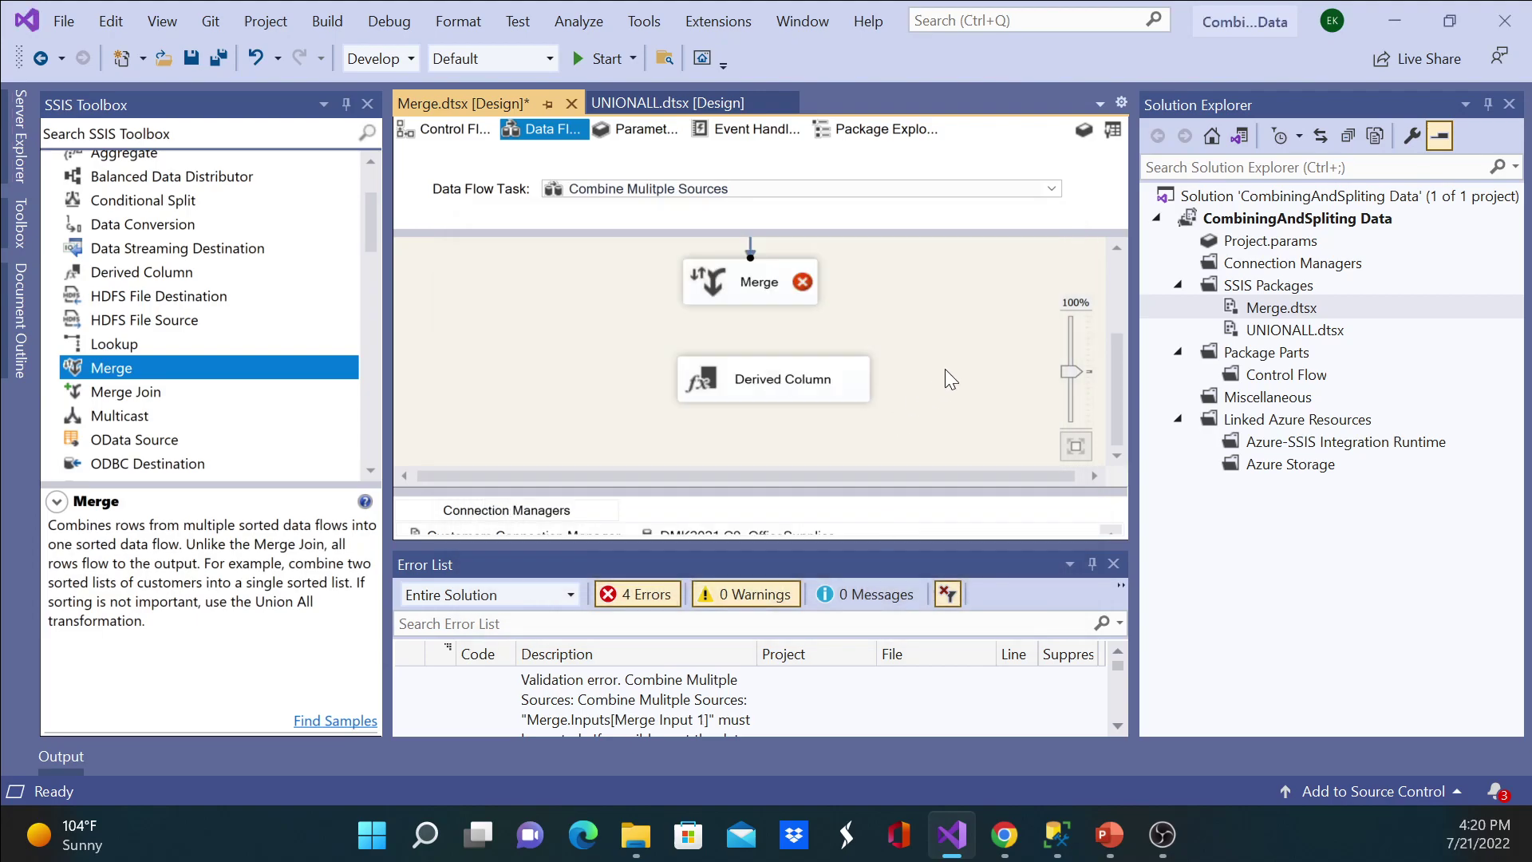
Step: Connect the Read Customers source to the Merge transformation and try to open the Merge editor
{"action": "scroll", "coordinate": [939, 356], "scroll_direction": "up", "scroll_amount": 3}
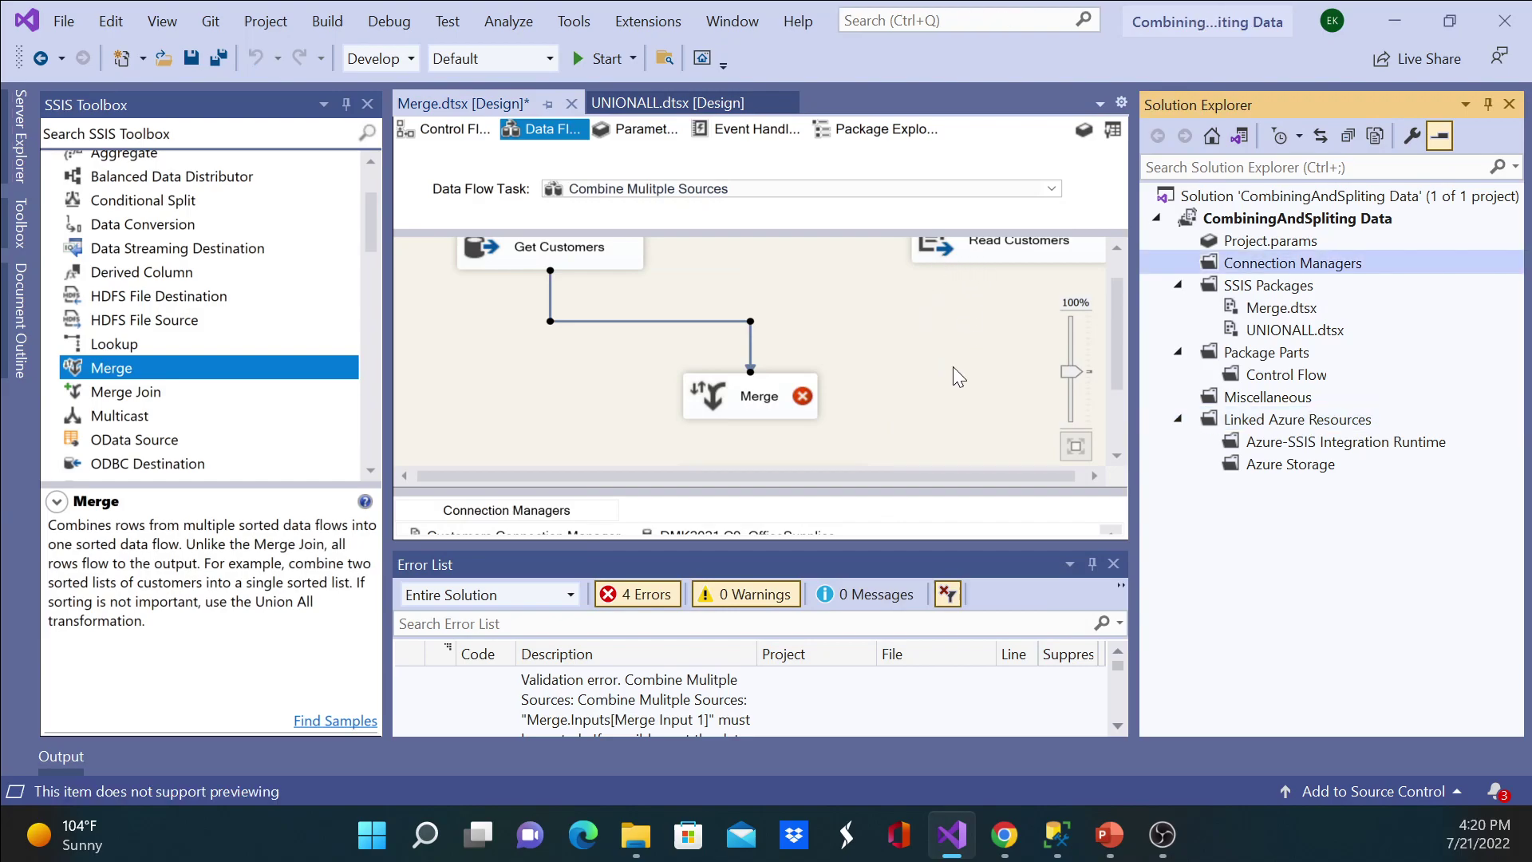
{"action": "scroll", "coordinate": [998, 351], "scroll_direction": "up", "scroll_amount": 1}
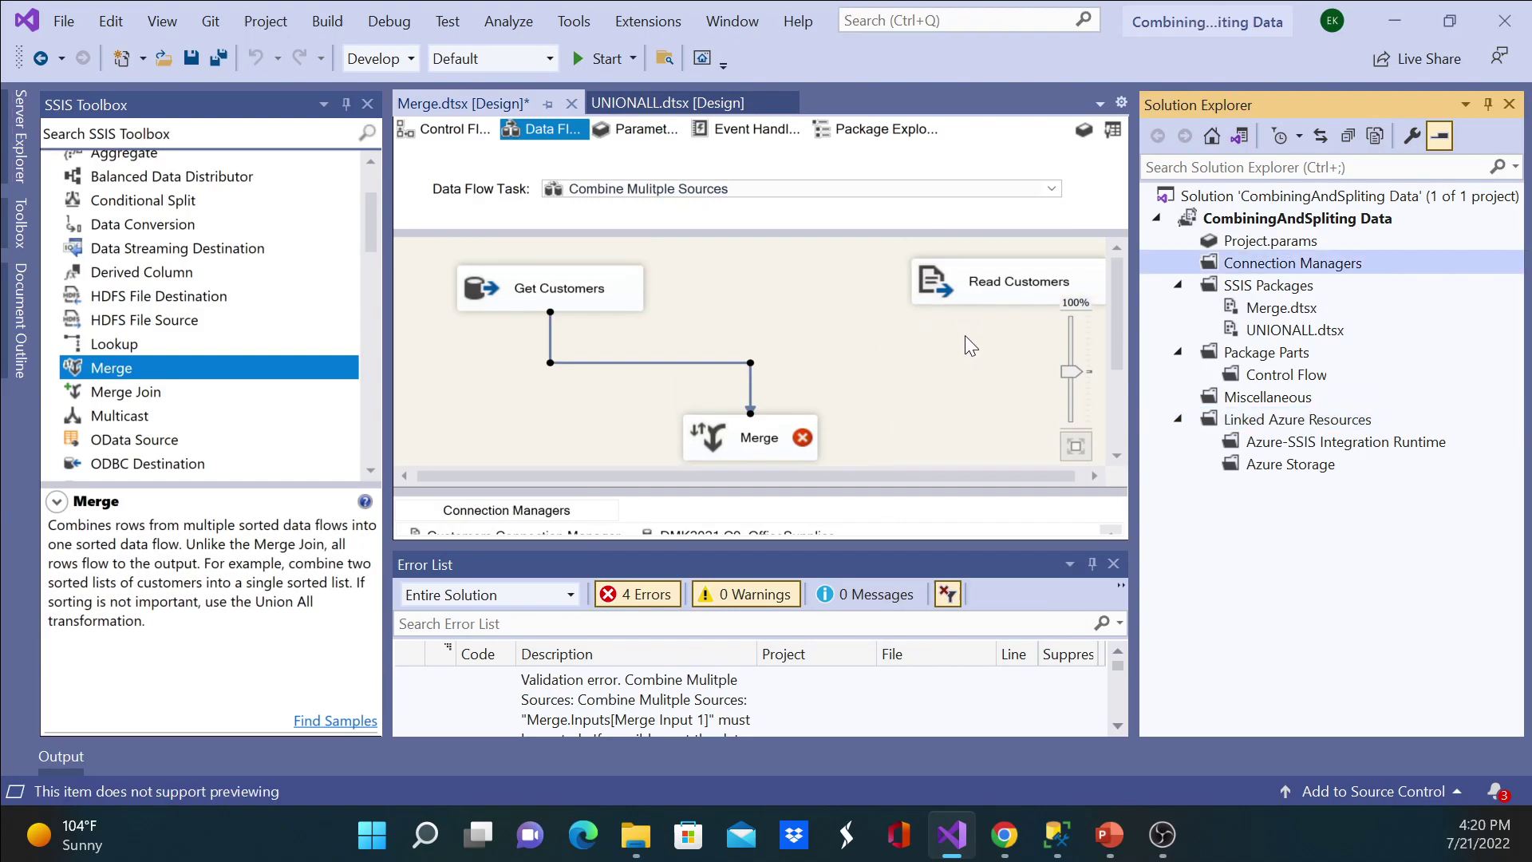
{"action": "left_click", "coordinate": [740, 375]}
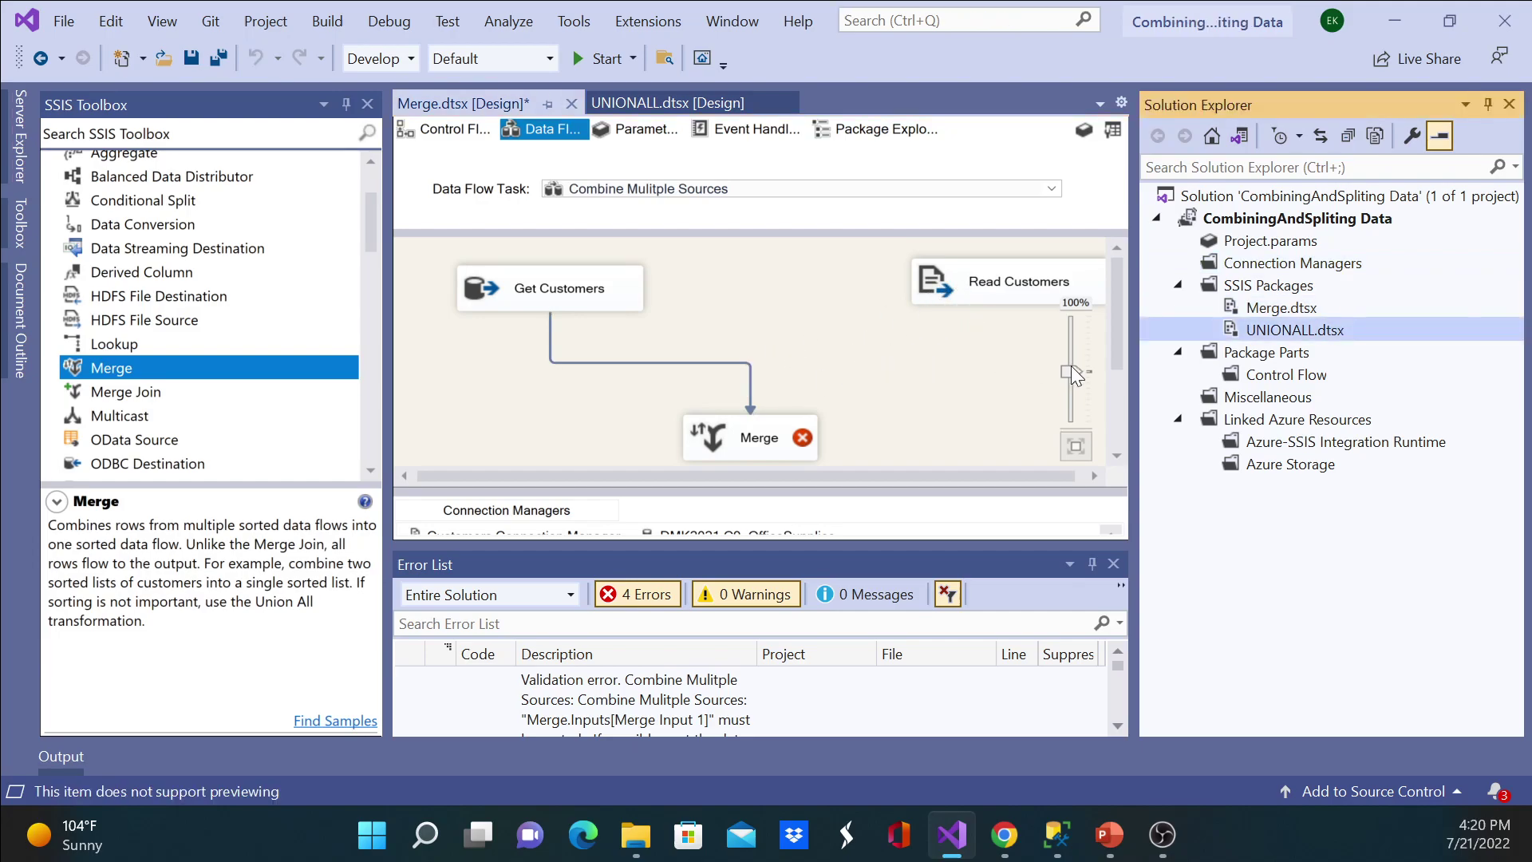
{"action": "left_click_drag", "start_coordinate": [1131, 399], "coordinate": [1214, 396]}
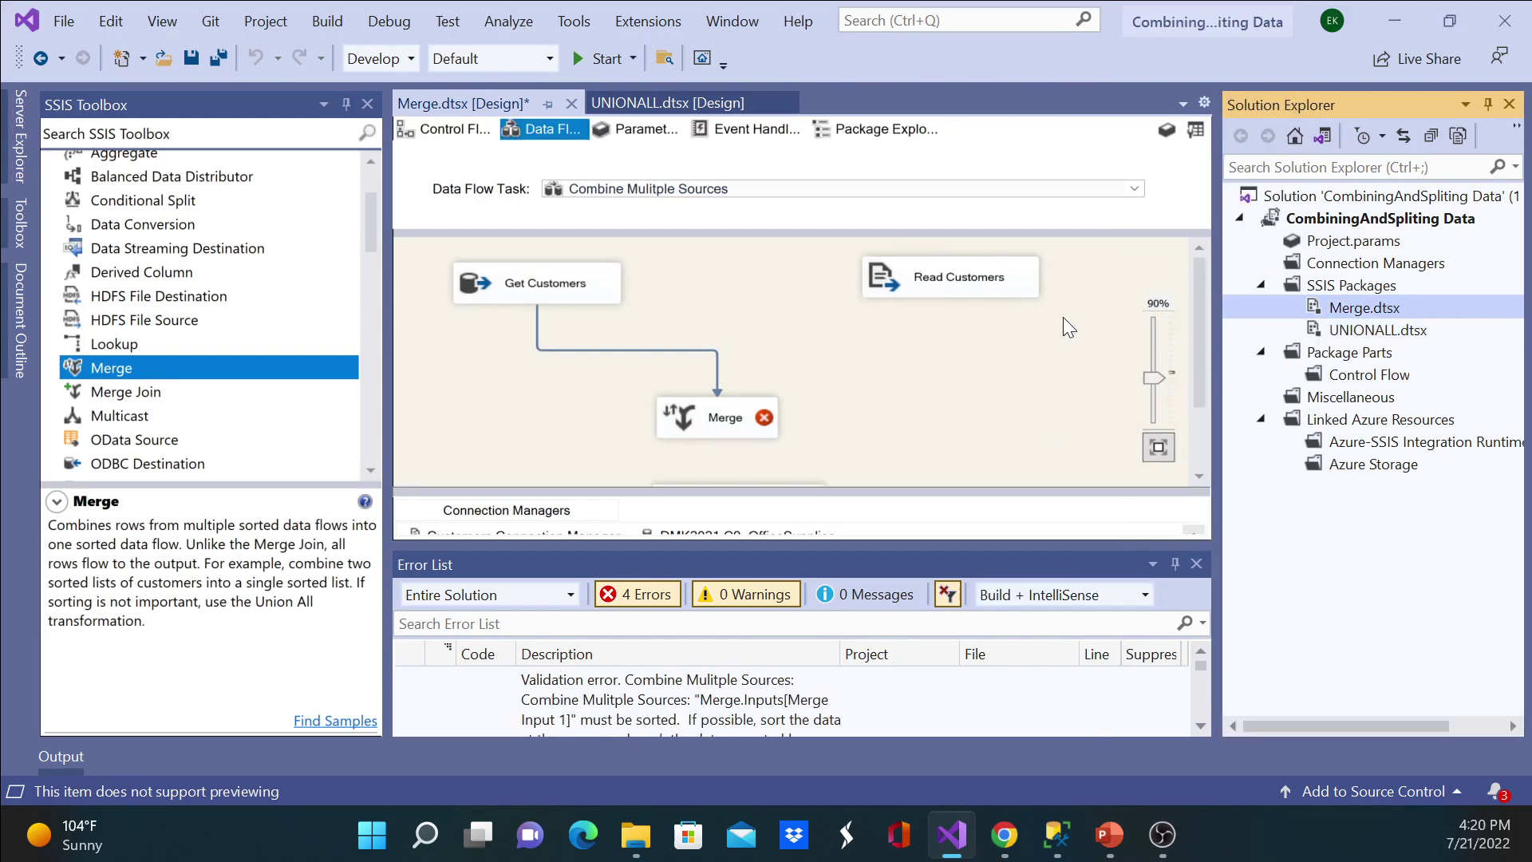
{"action": "scroll", "coordinate": [934, 285], "scroll_direction": "down", "scroll_amount": 3}
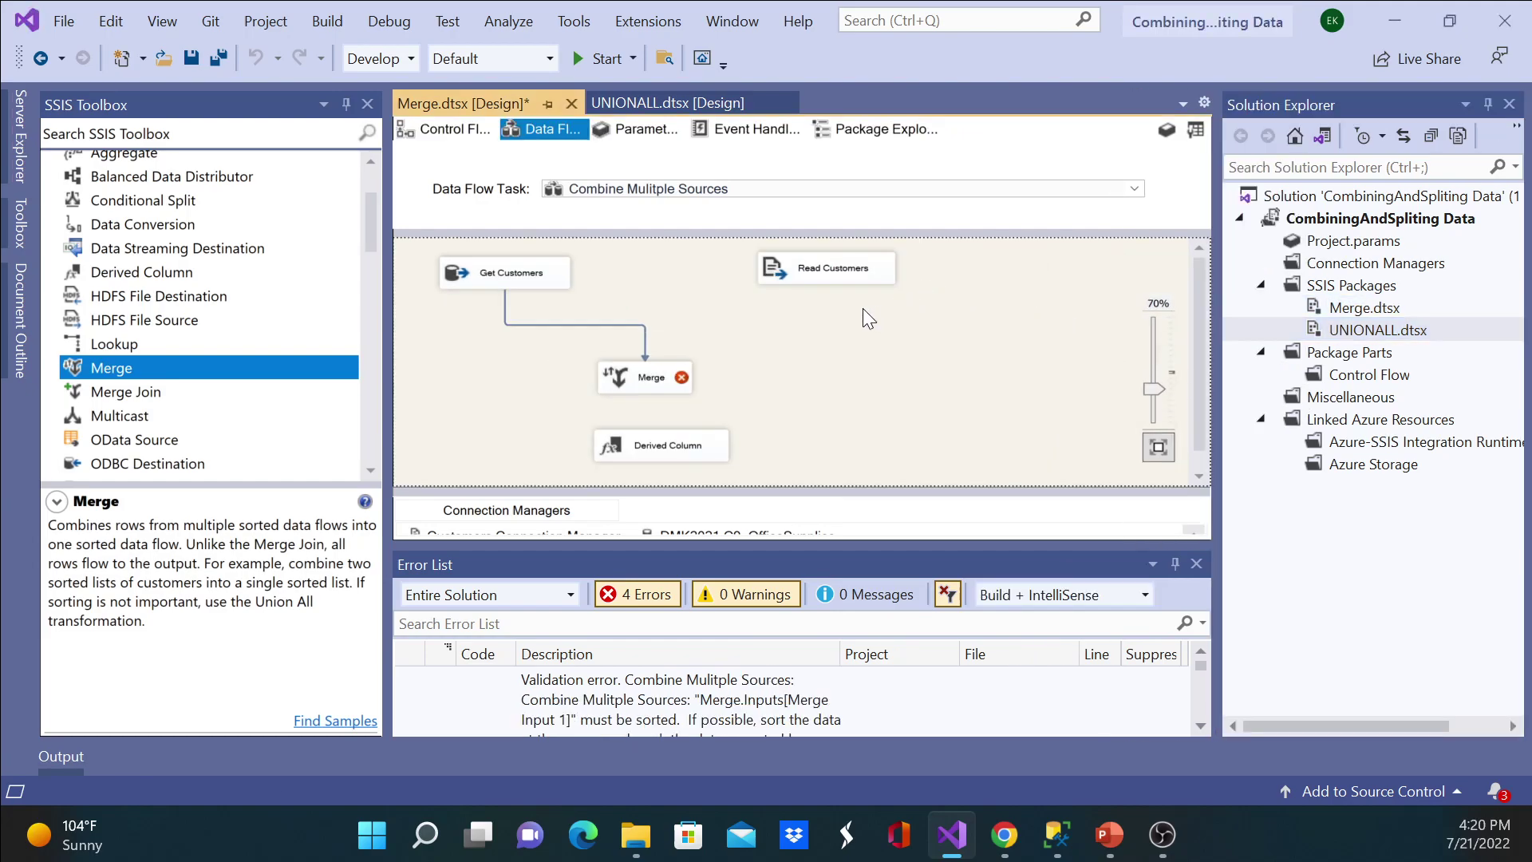
{"action": "left_click", "coordinate": [804, 271]}
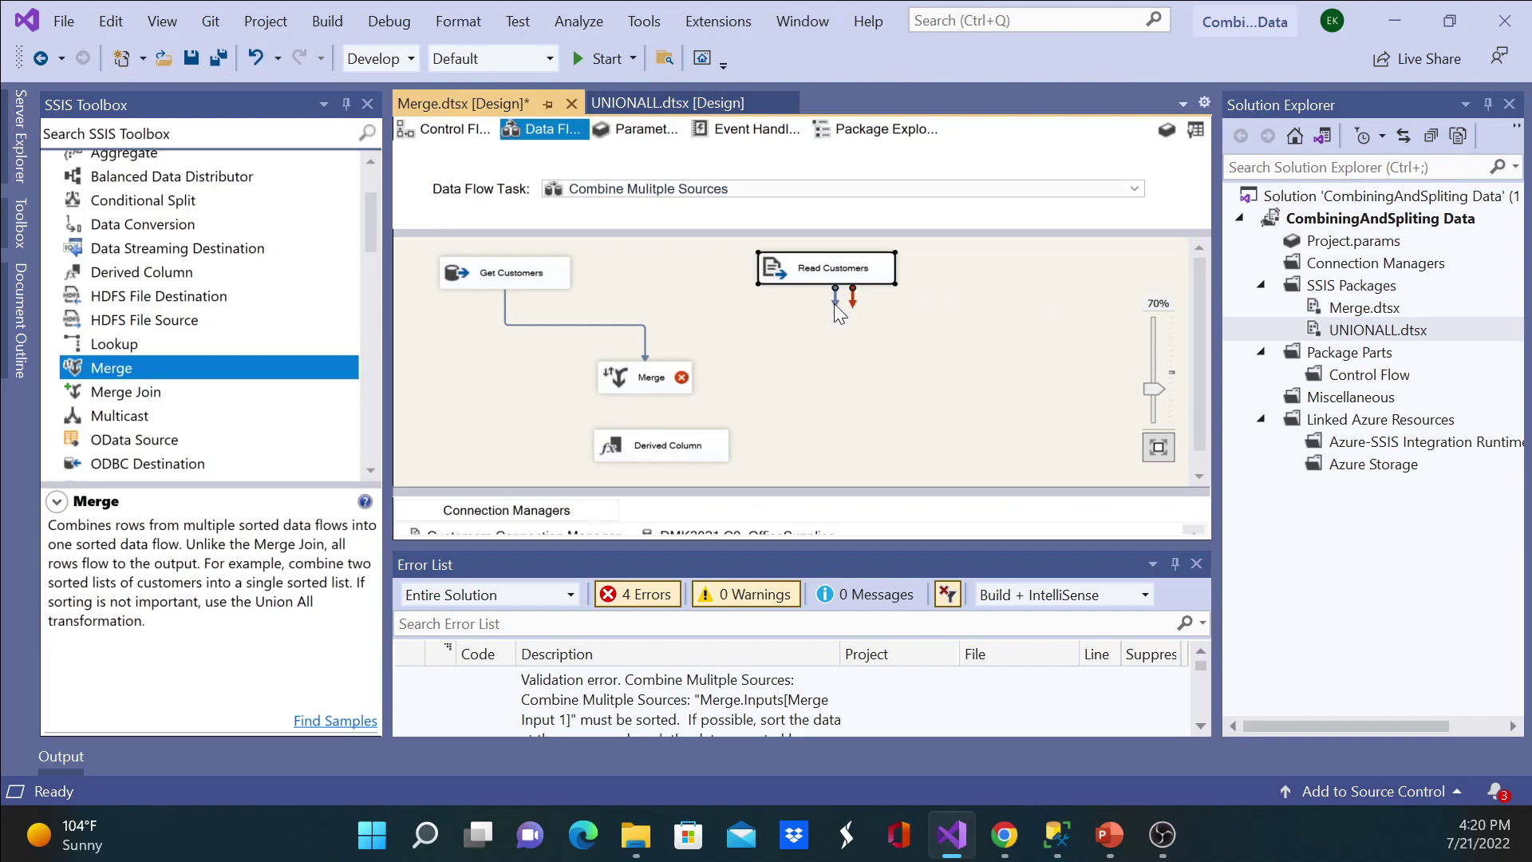
{"action": "left_click_drag", "start_coordinate": [759, 347], "coordinate": [651, 383]}
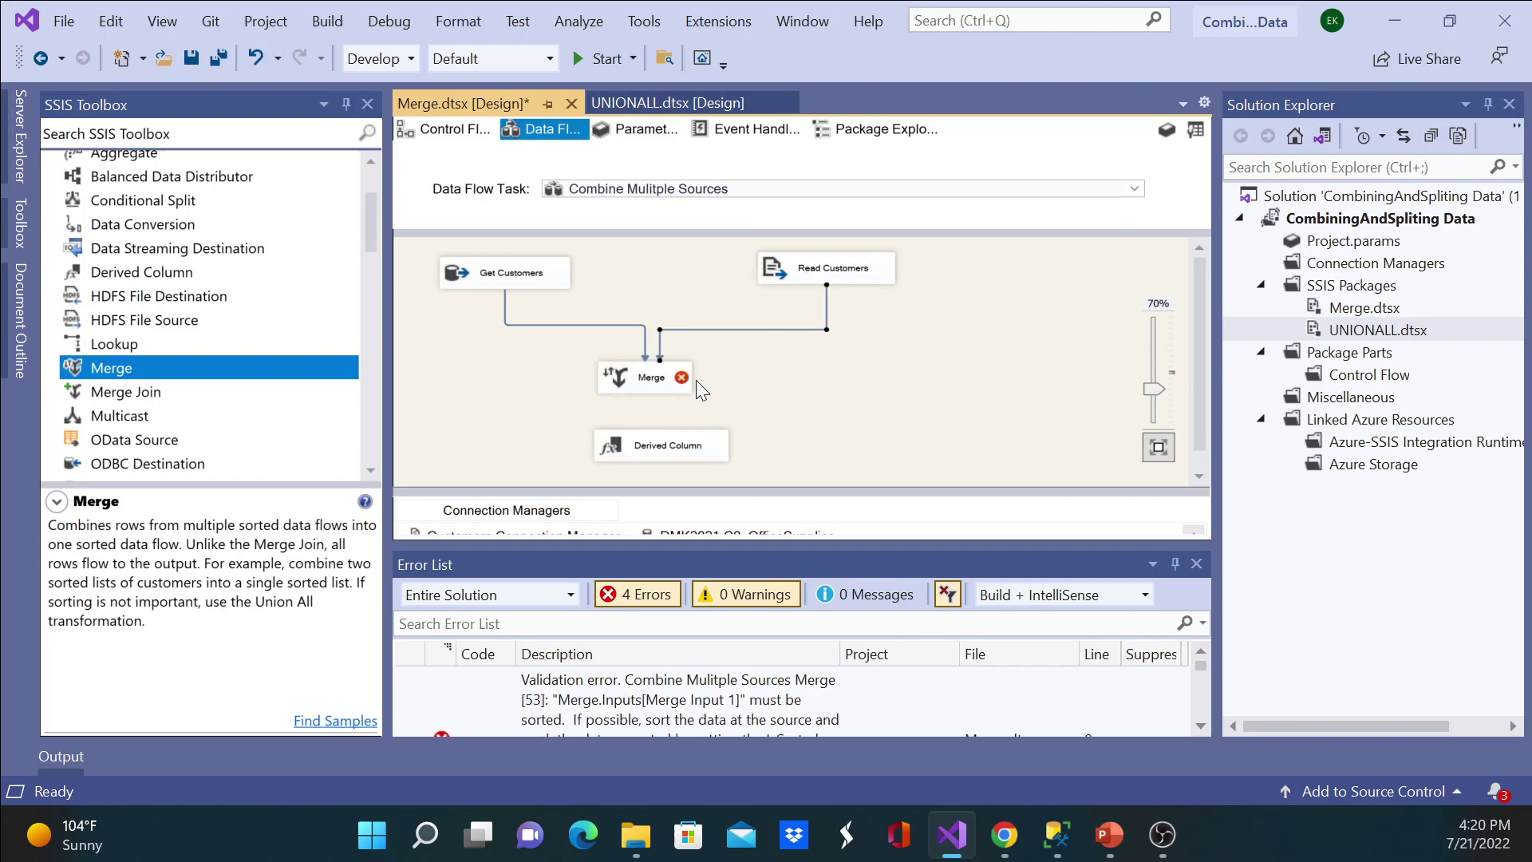
{"action": "double_click", "coordinate": [620, 378]}
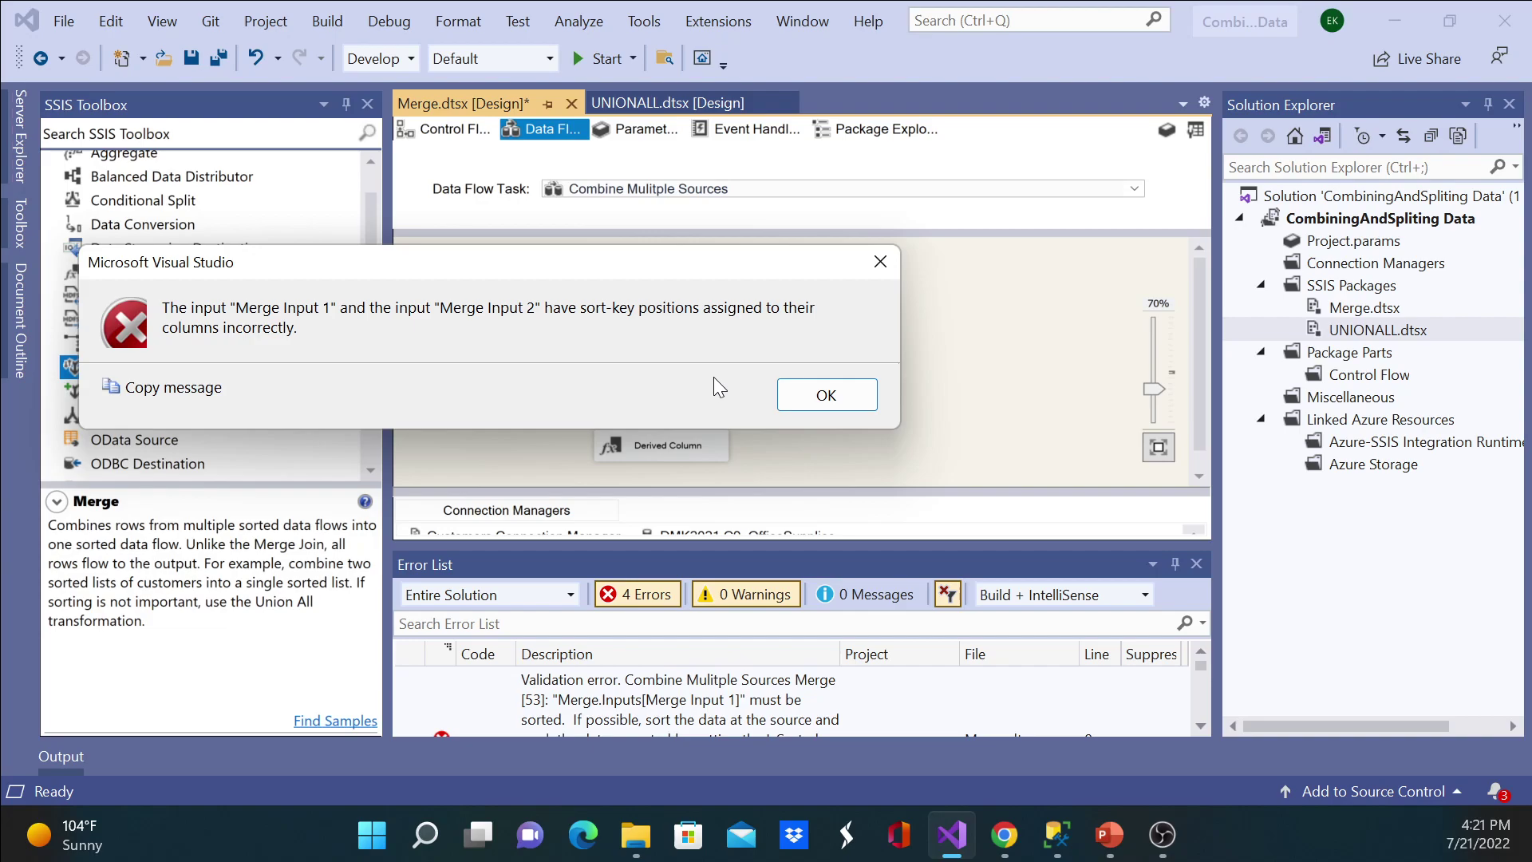
{"action": "left_click", "coordinate": [826, 394]}
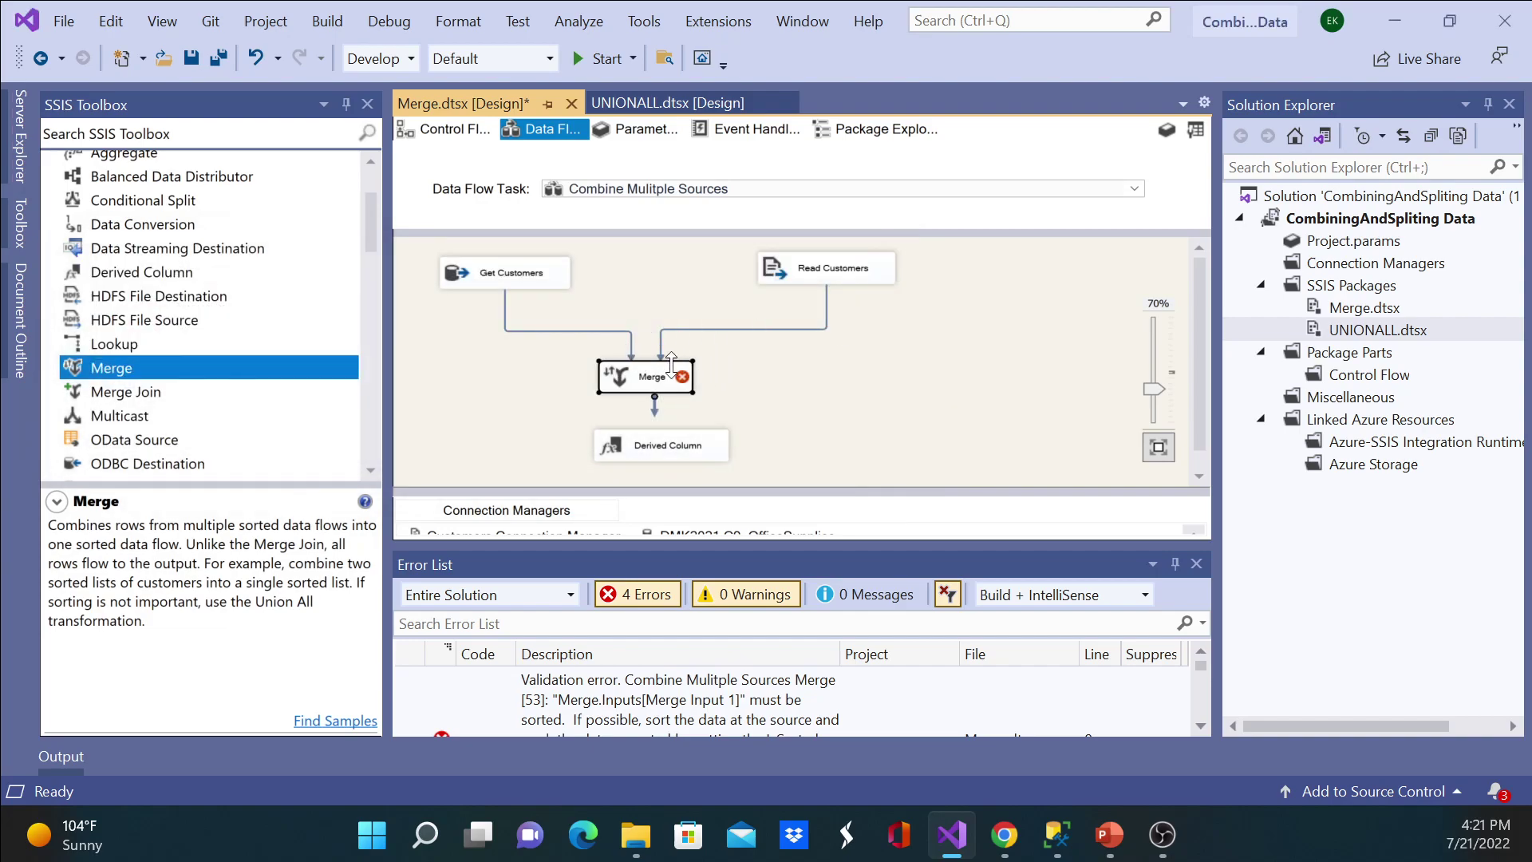
Step: Delete the two paths linking Get Customers and Read Customers to the Merge transformation
{"action": "left_click", "coordinate": [582, 330]}
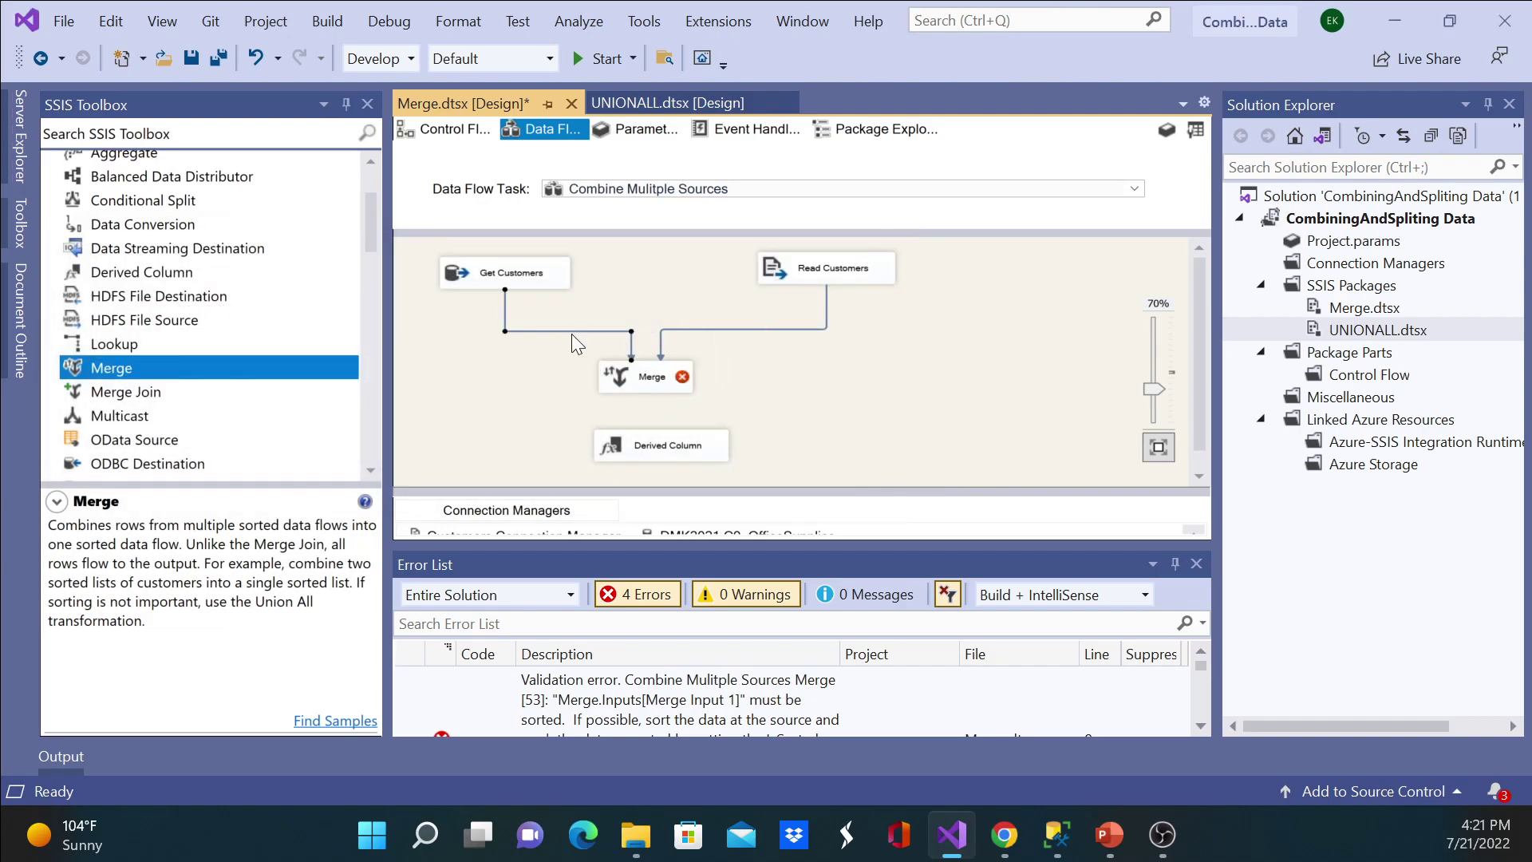
{"action": "key", "text": "Delete"}
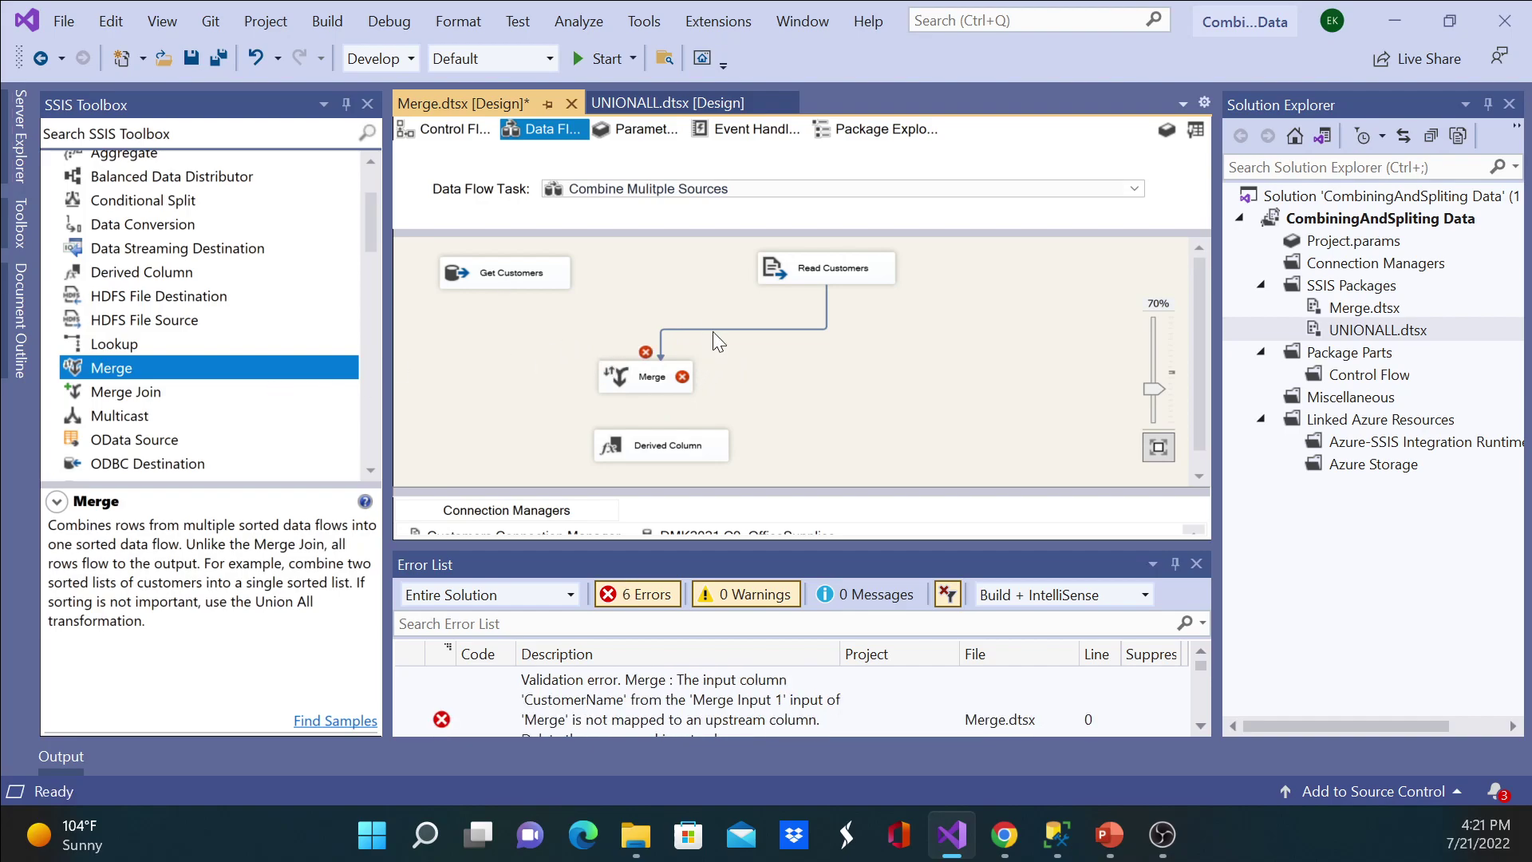
{"action": "key", "text": "Delete"}
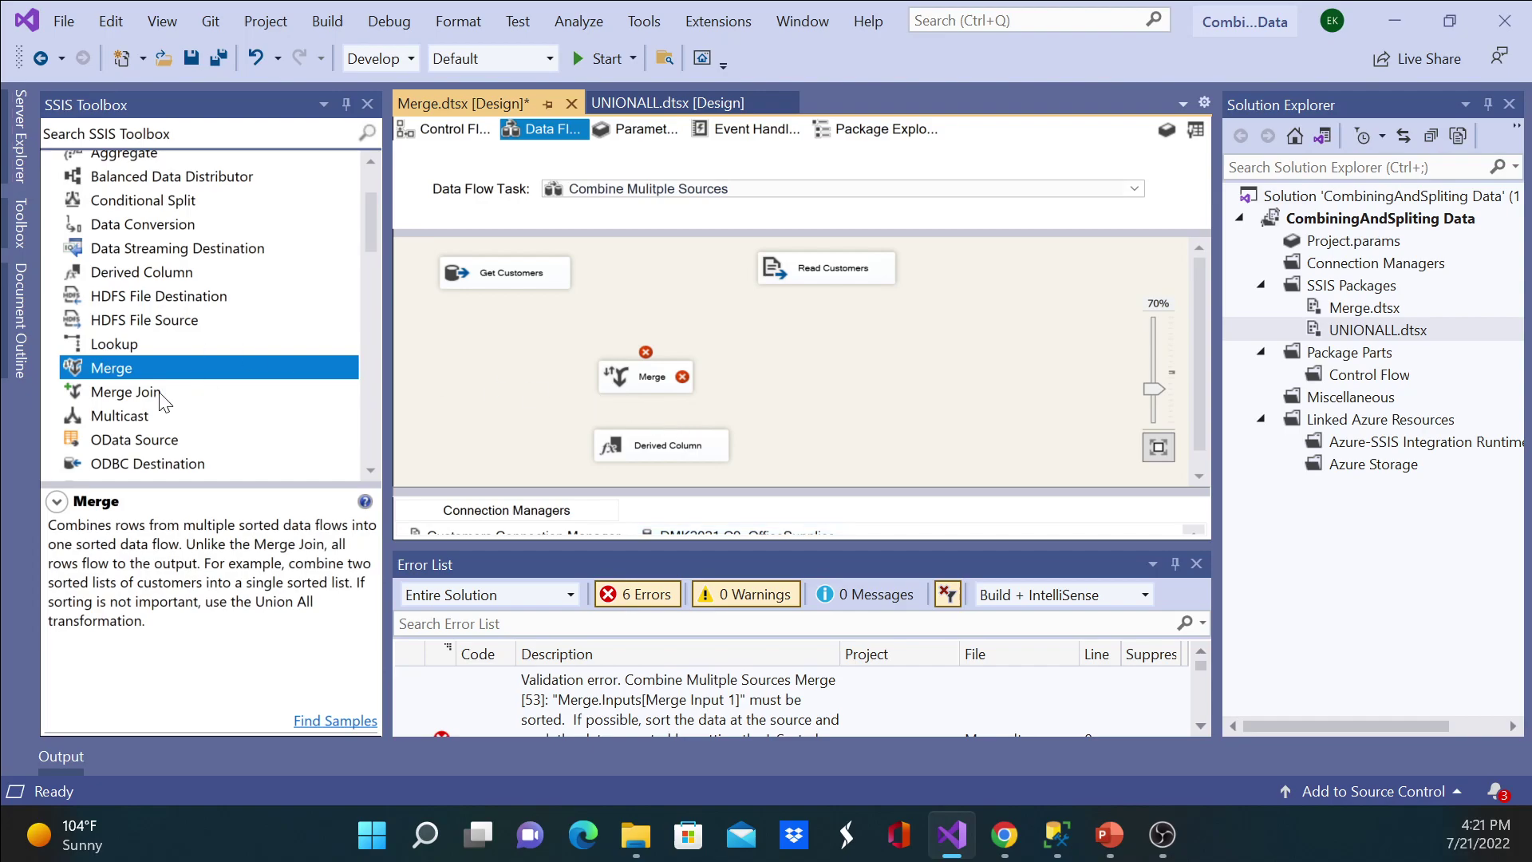
Step: Add a Sort transformation fed by Get Customers below that source, and shift the Merge transformation slightly away from it
{"action": "scroll", "coordinate": [164, 401], "scroll_direction": "down", "scroll_amount": 8}
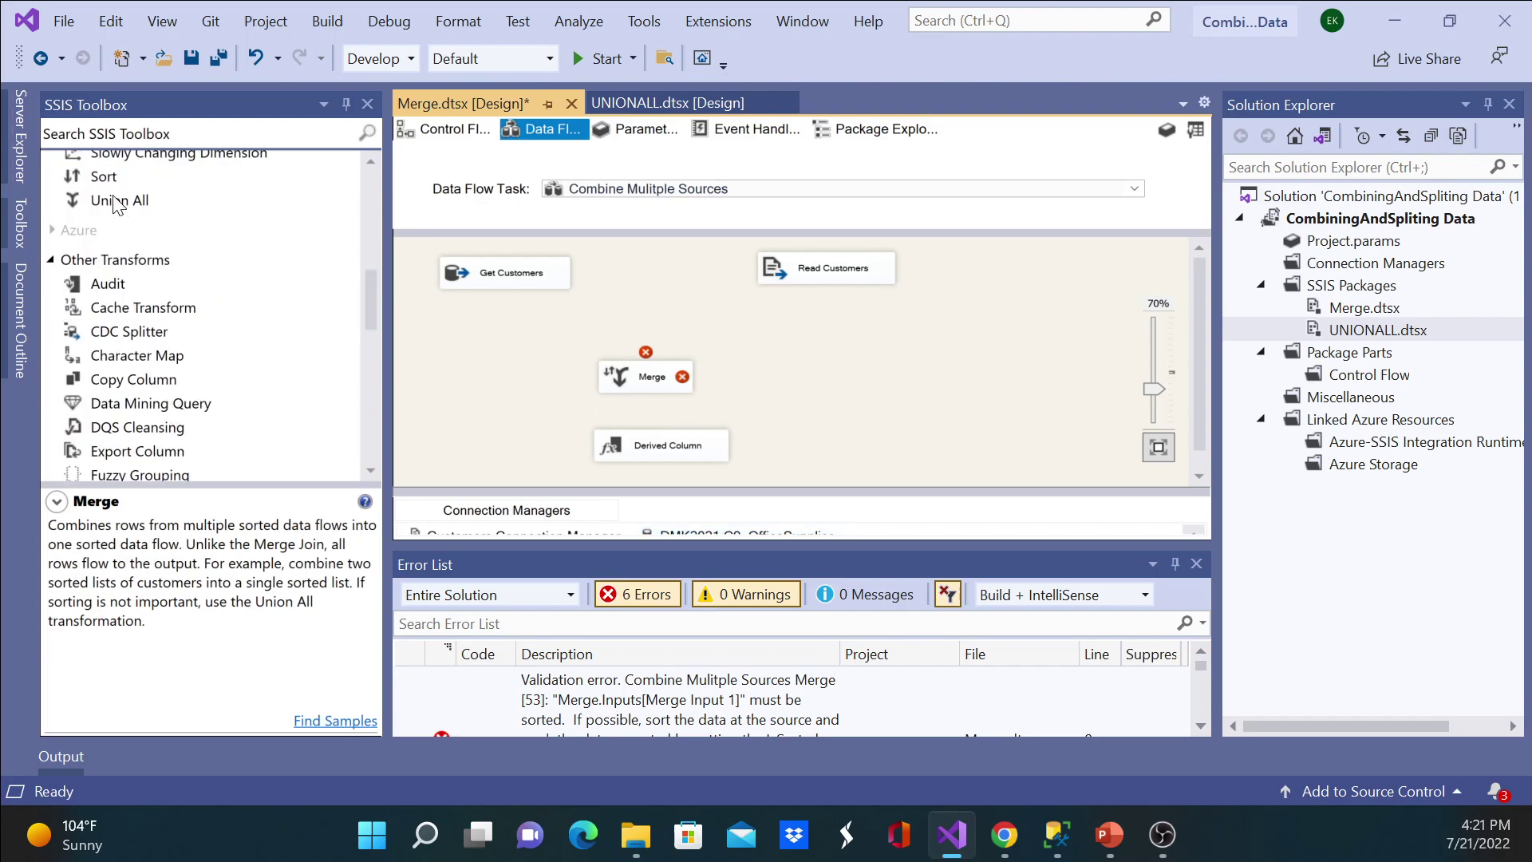
{"action": "left_click", "coordinate": [105, 177]}
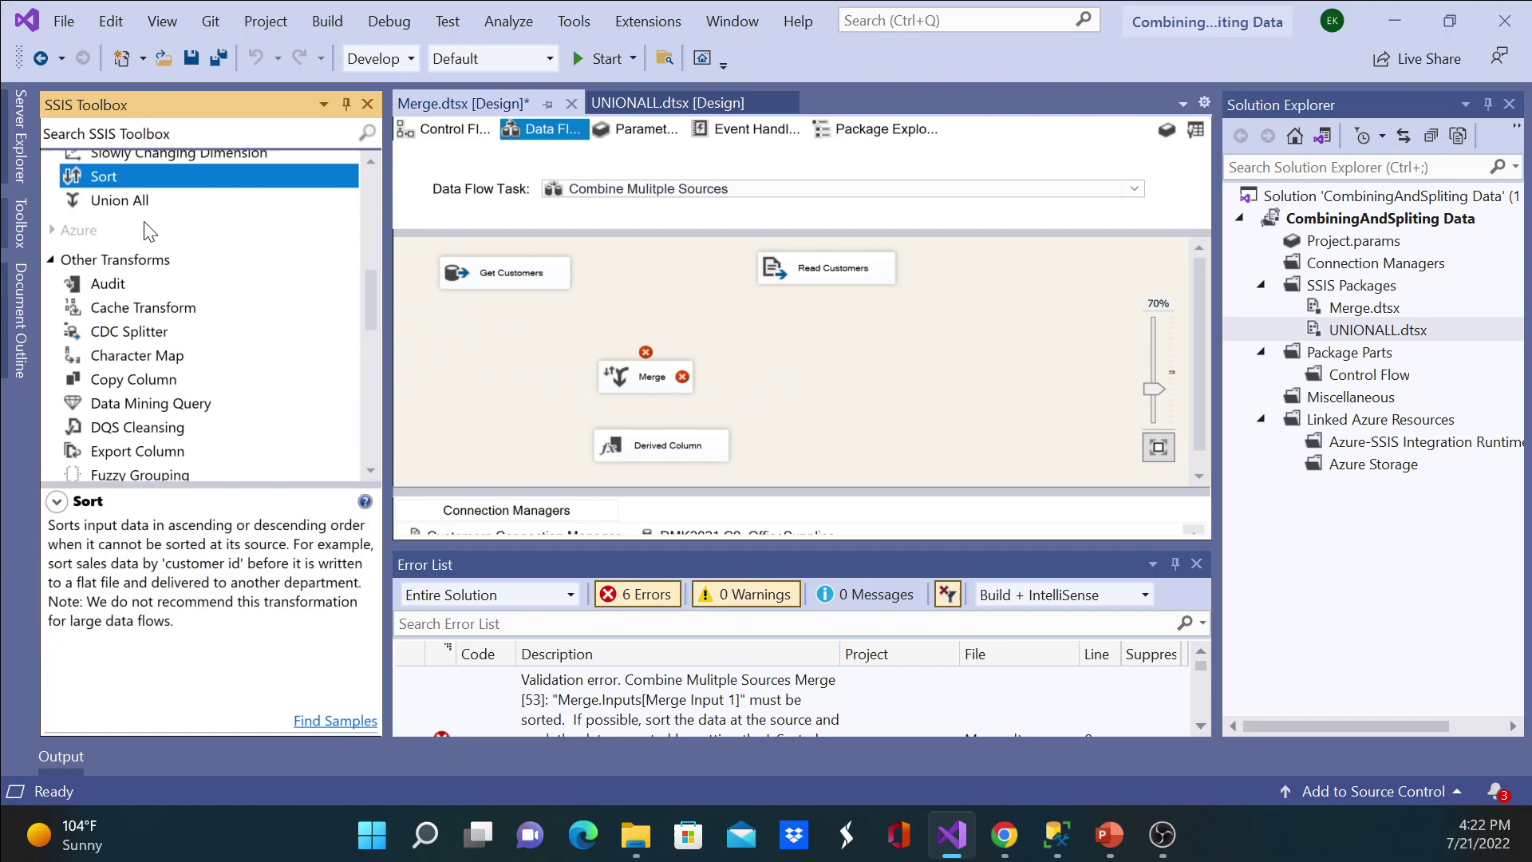
{"action": "left_click_drag", "start_coordinate": [91, 175], "coordinate": [511, 371]}
{"action": "left_click_drag", "start_coordinate": [653, 393], "coordinate": [687, 410]}
{"action": "left_click", "coordinate": [663, 445]}
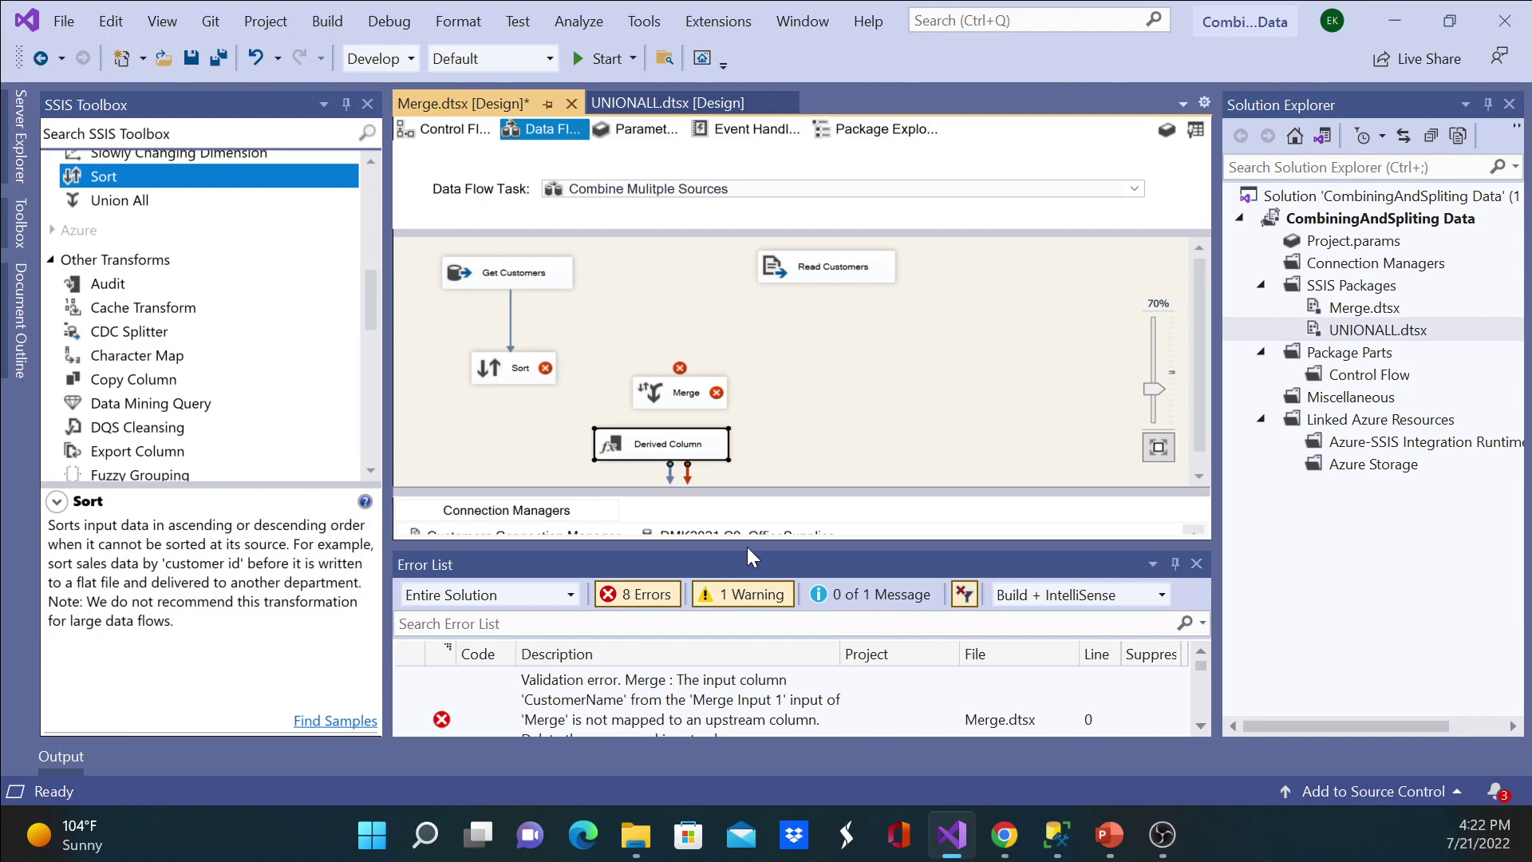
Step: Close the Error List and enlarge the data flow canvas, keeping the package's connection managers in view
{"action": "left_click_drag", "start_coordinate": [746, 548], "coordinate": [744, 620]}
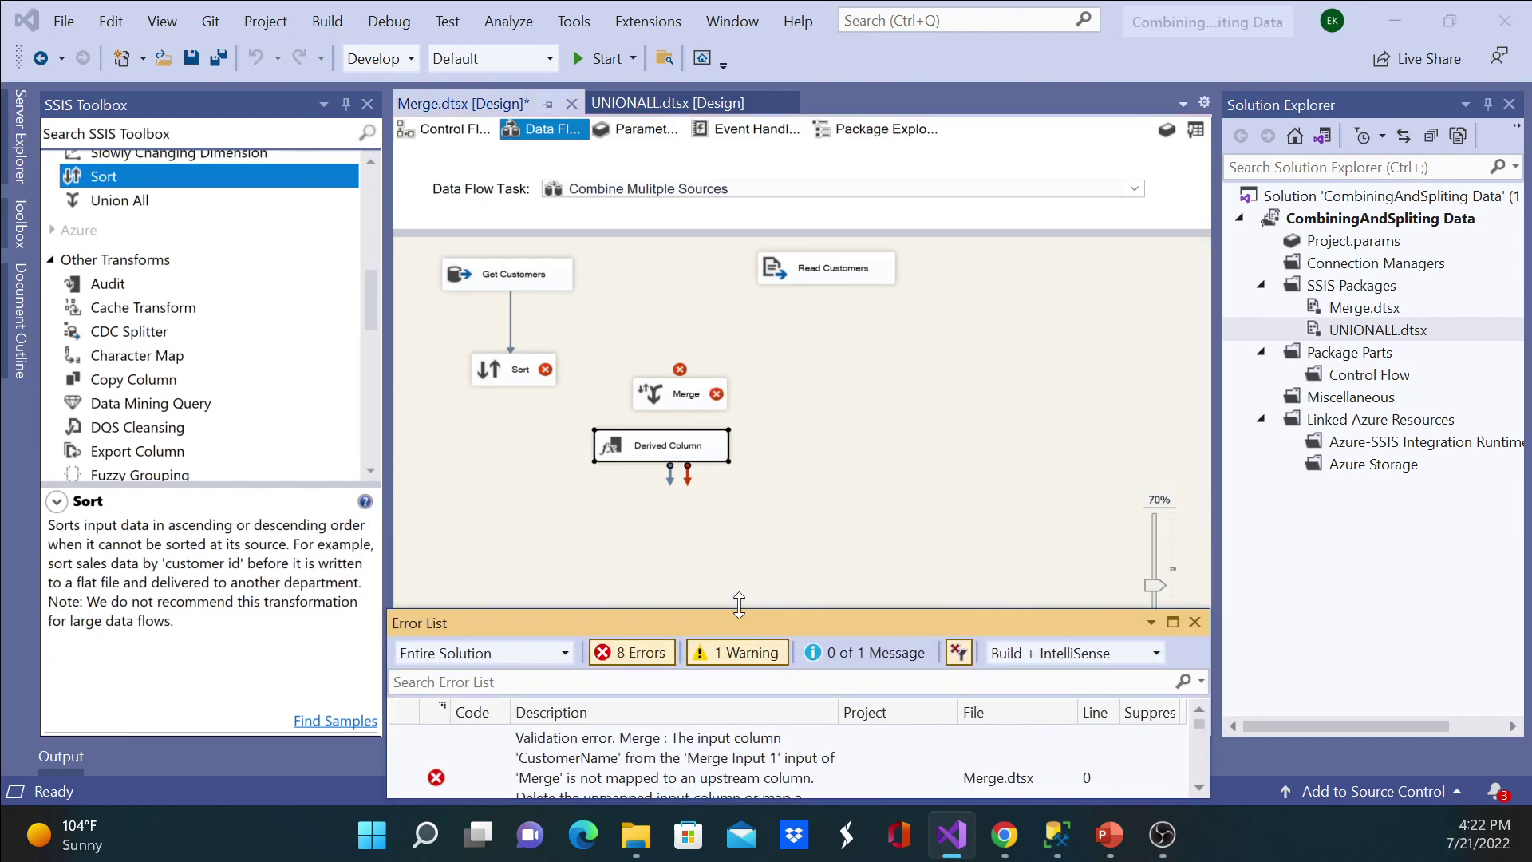
{"action": "left_click", "coordinate": [1195, 622]}
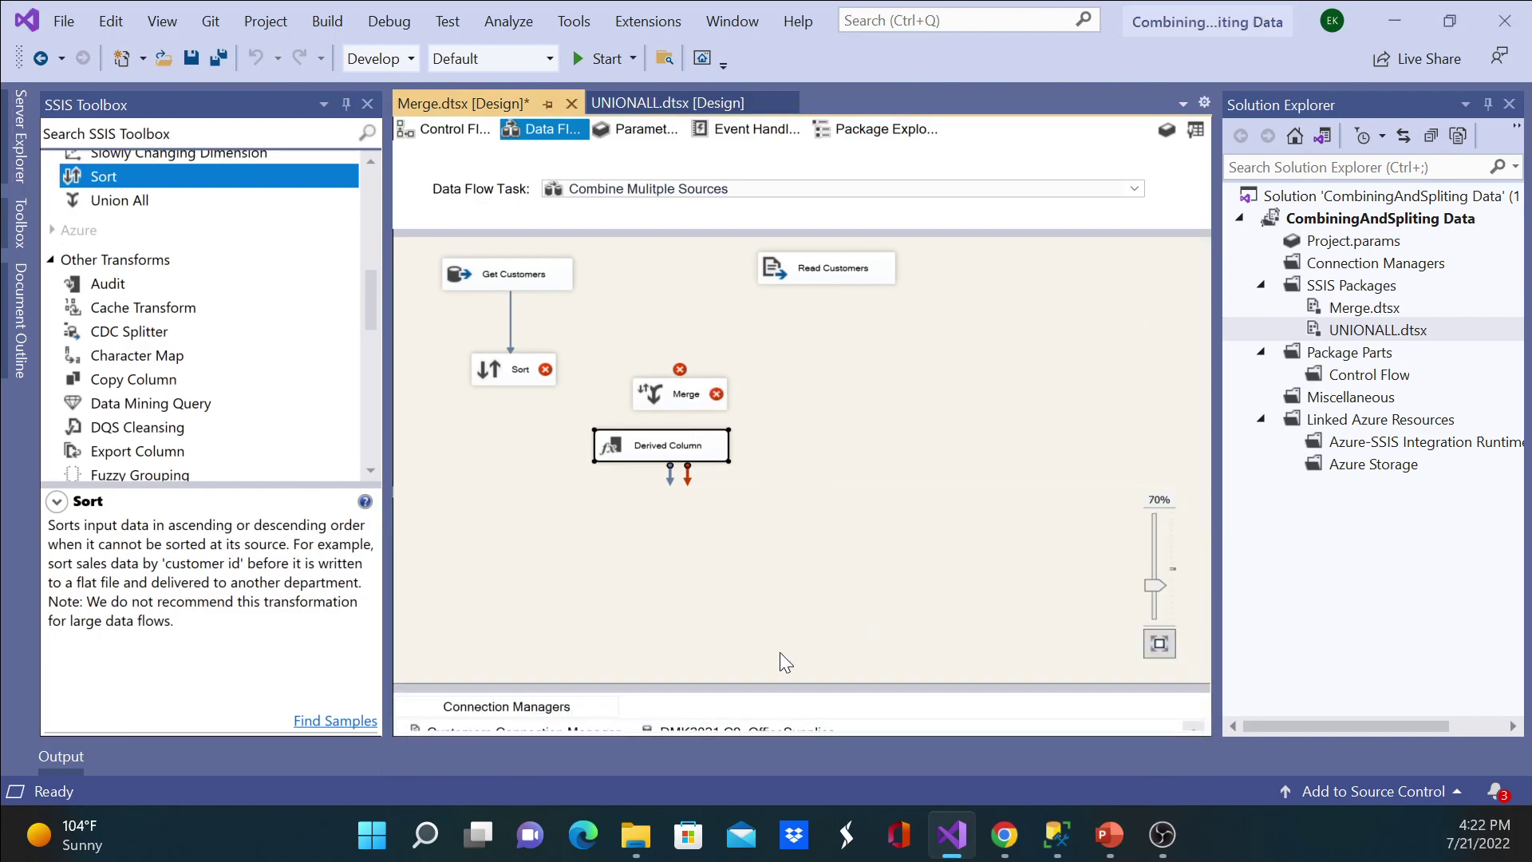
{"action": "left_click_drag", "start_coordinate": [732, 687], "coordinate": [730, 610]}
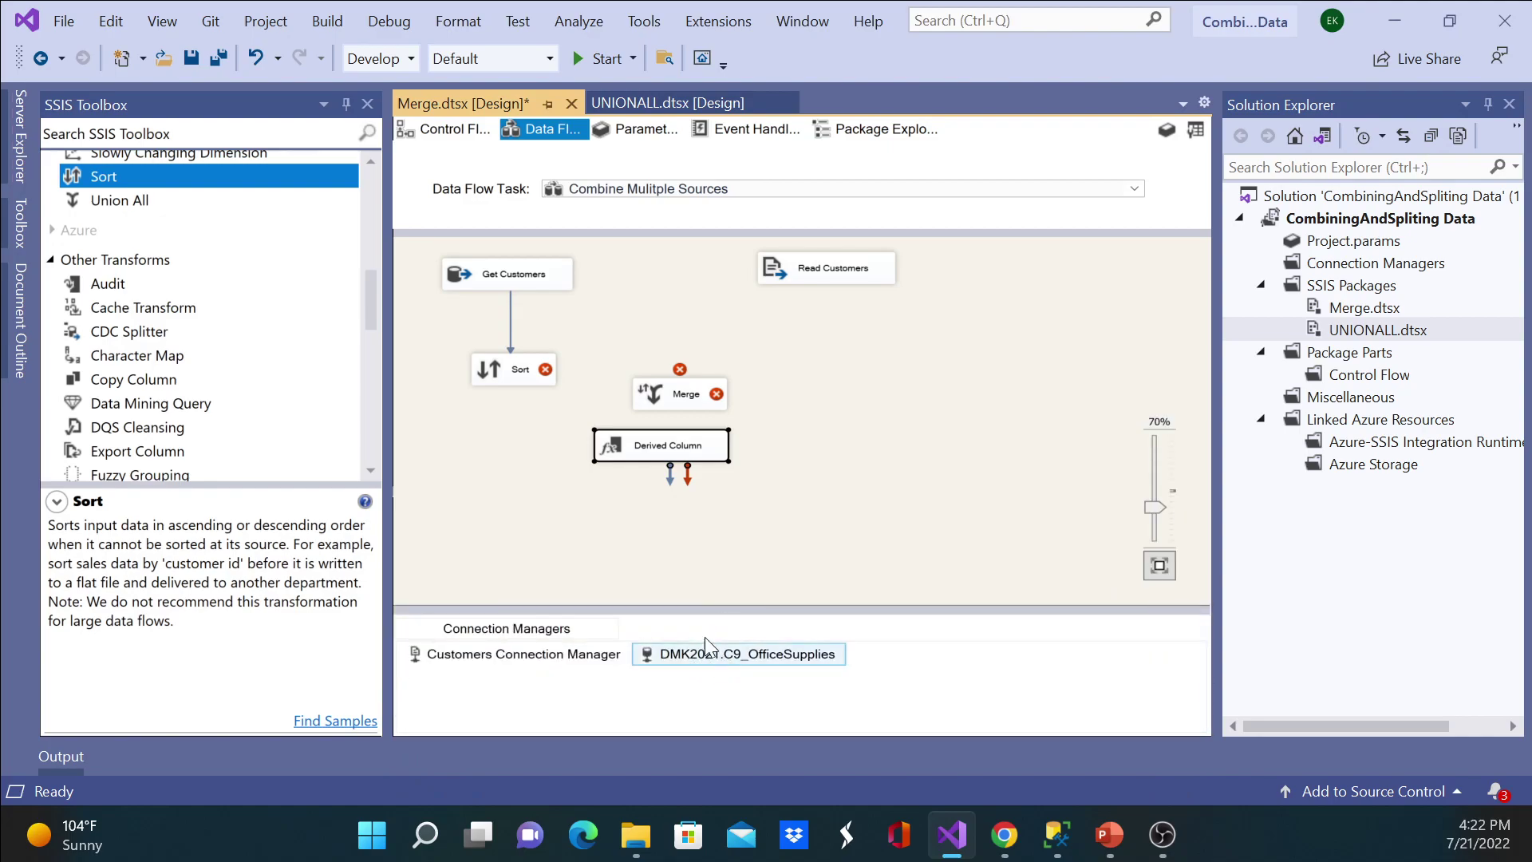
Step: Lower the Derived Column and Merge transformations on the canvas, and set the Get Customers Sort to order CustomerName ascending
{"action": "left_click_drag", "start_coordinate": [647, 447], "coordinate": [638, 533]}
{"action": "left_click_drag", "start_coordinate": [682, 394], "coordinate": [633, 452]}
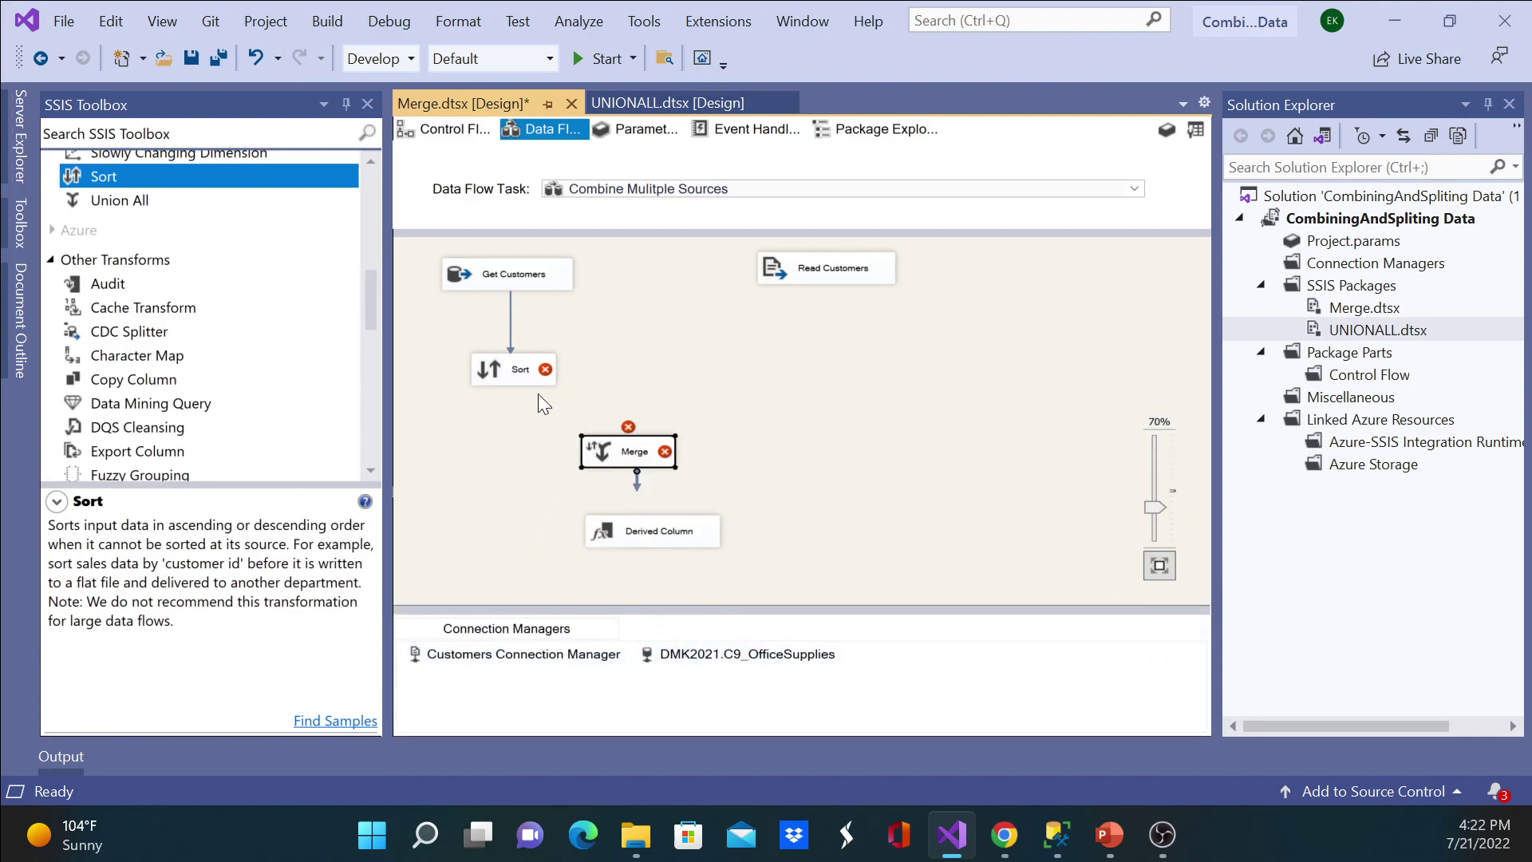
{"action": "double_click", "coordinate": [501, 363]}
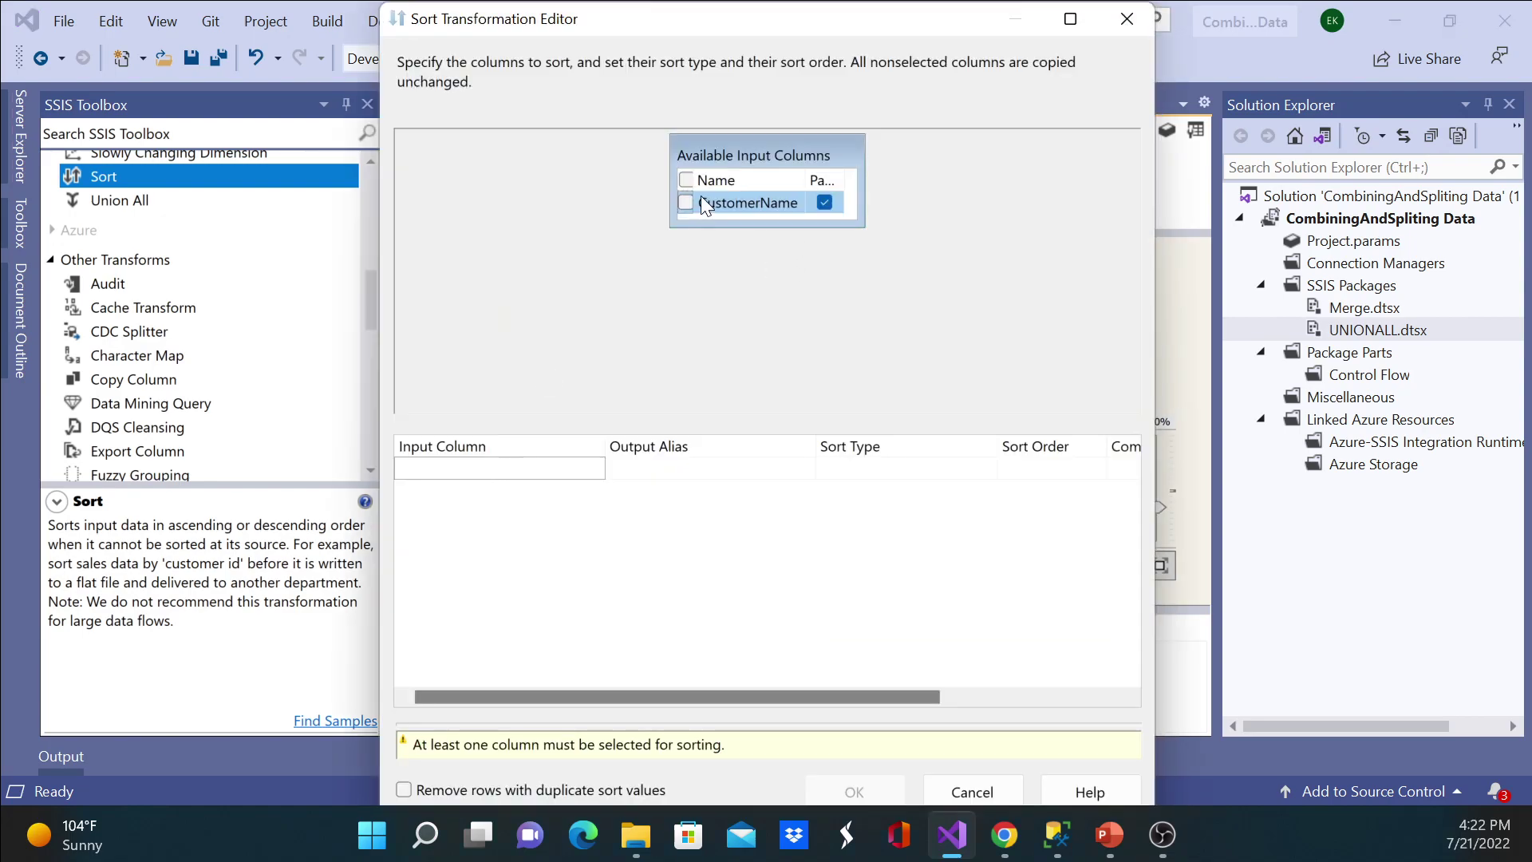
{"action": "left_click", "coordinate": [686, 203]}
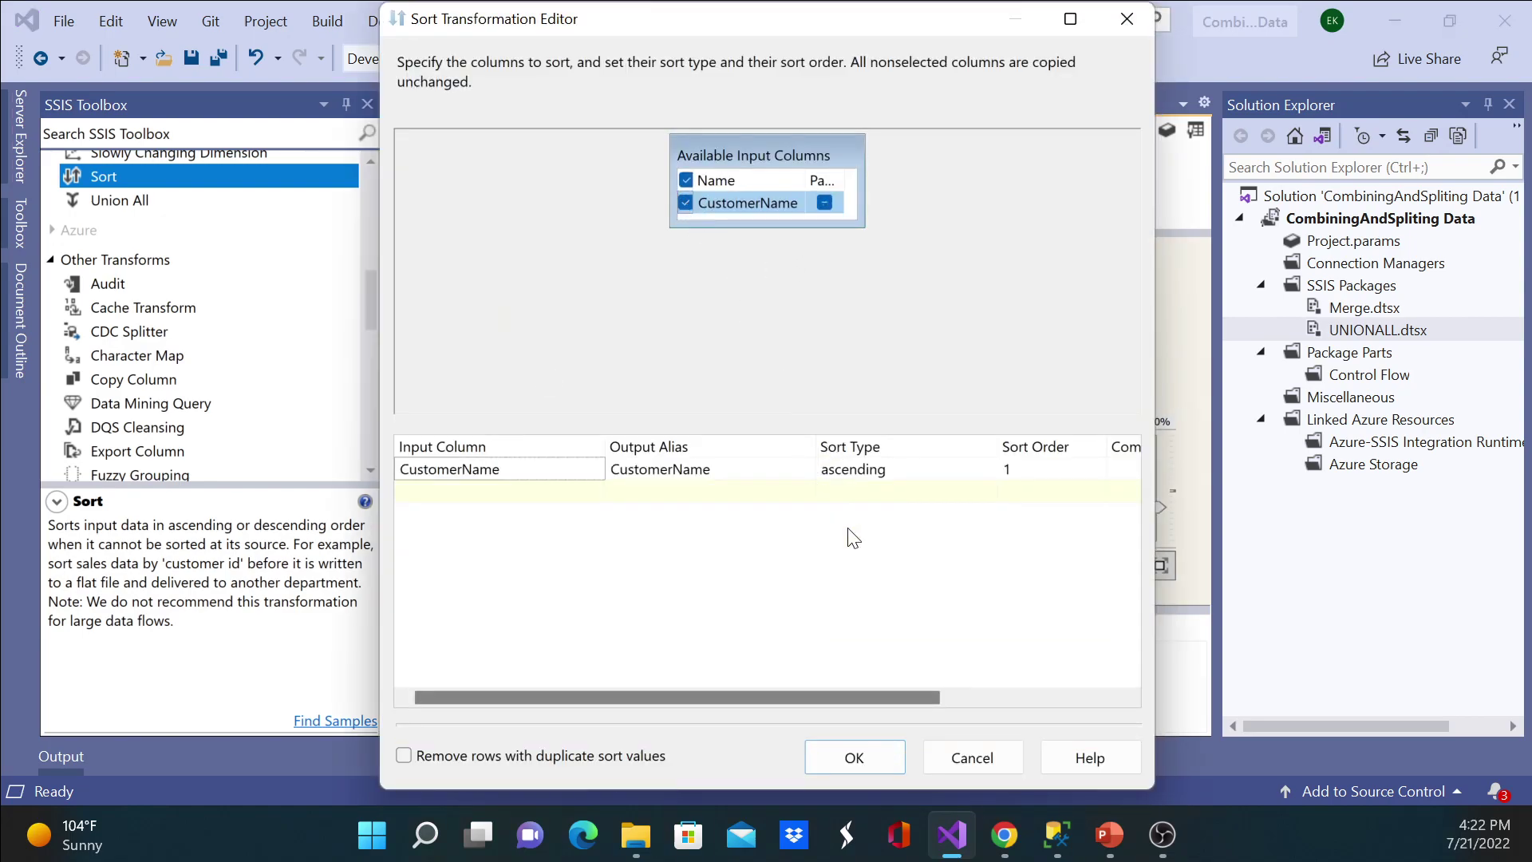
{"action": "left_click", "coordinate": [909, 471]}
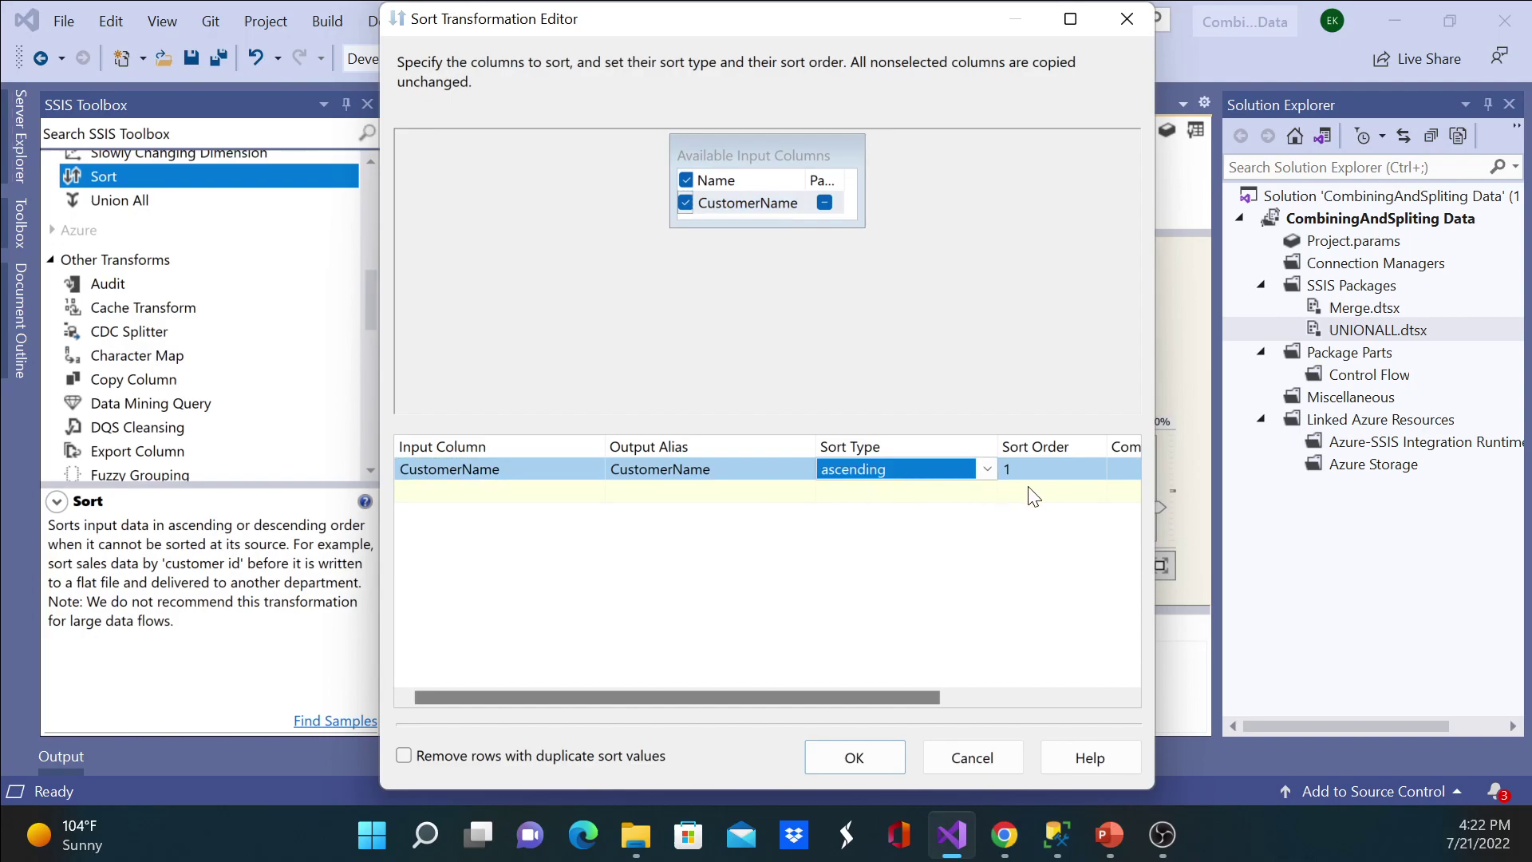
{"action": "left_click", "coordinate": [674, 469]}
{"action": "left_click", "coordinate": [855, 757]}
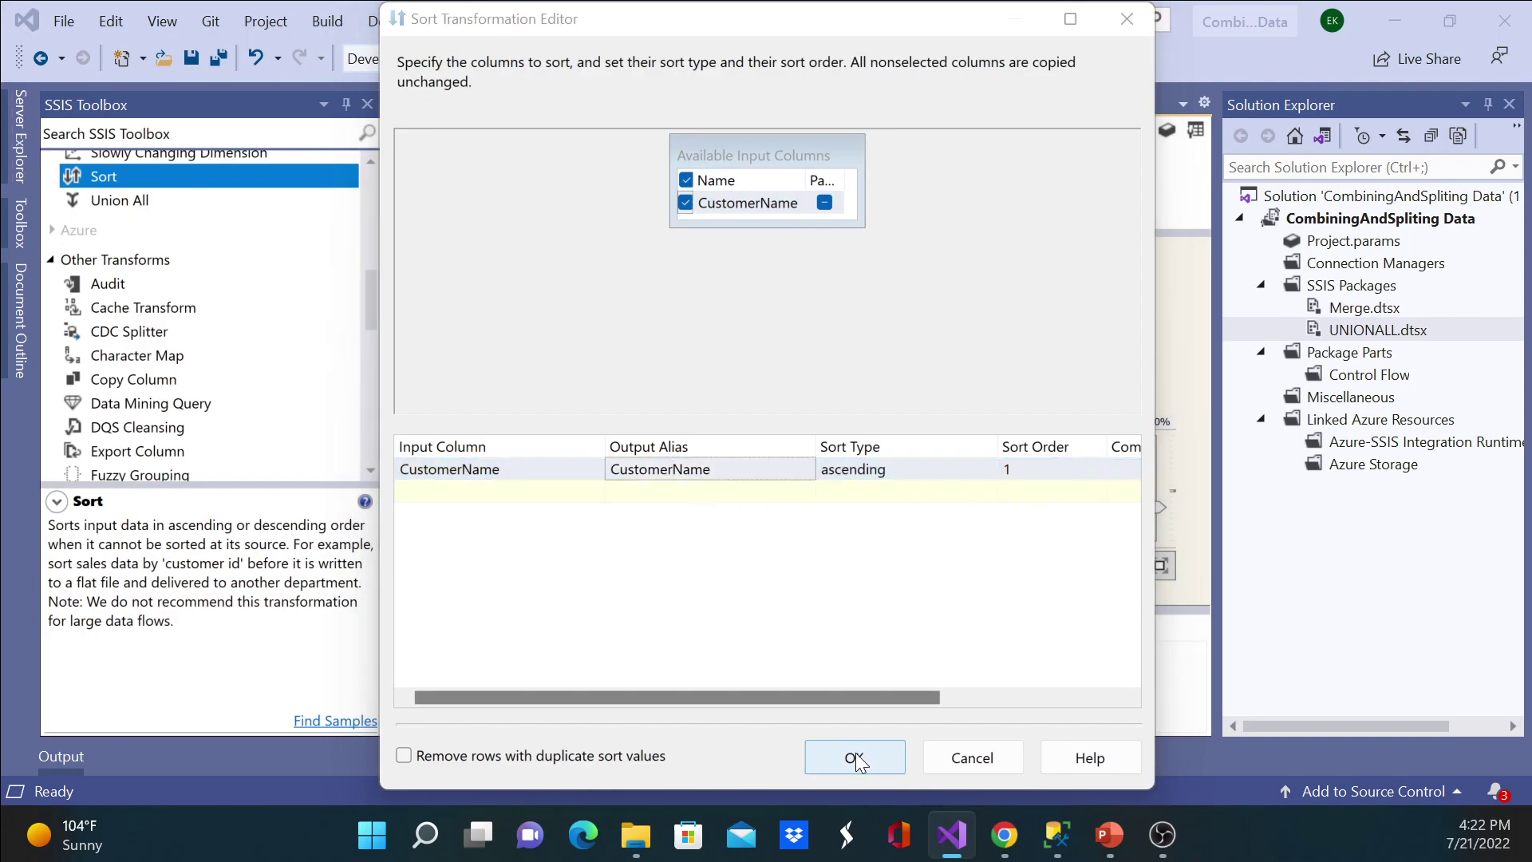
Step: Connect the Sort below Get Customers to the Merge transformation as Merge Input 1
{"action": "left_click_drag", "start_coordinate": [523, 409], "coordinate": [656, 456]}
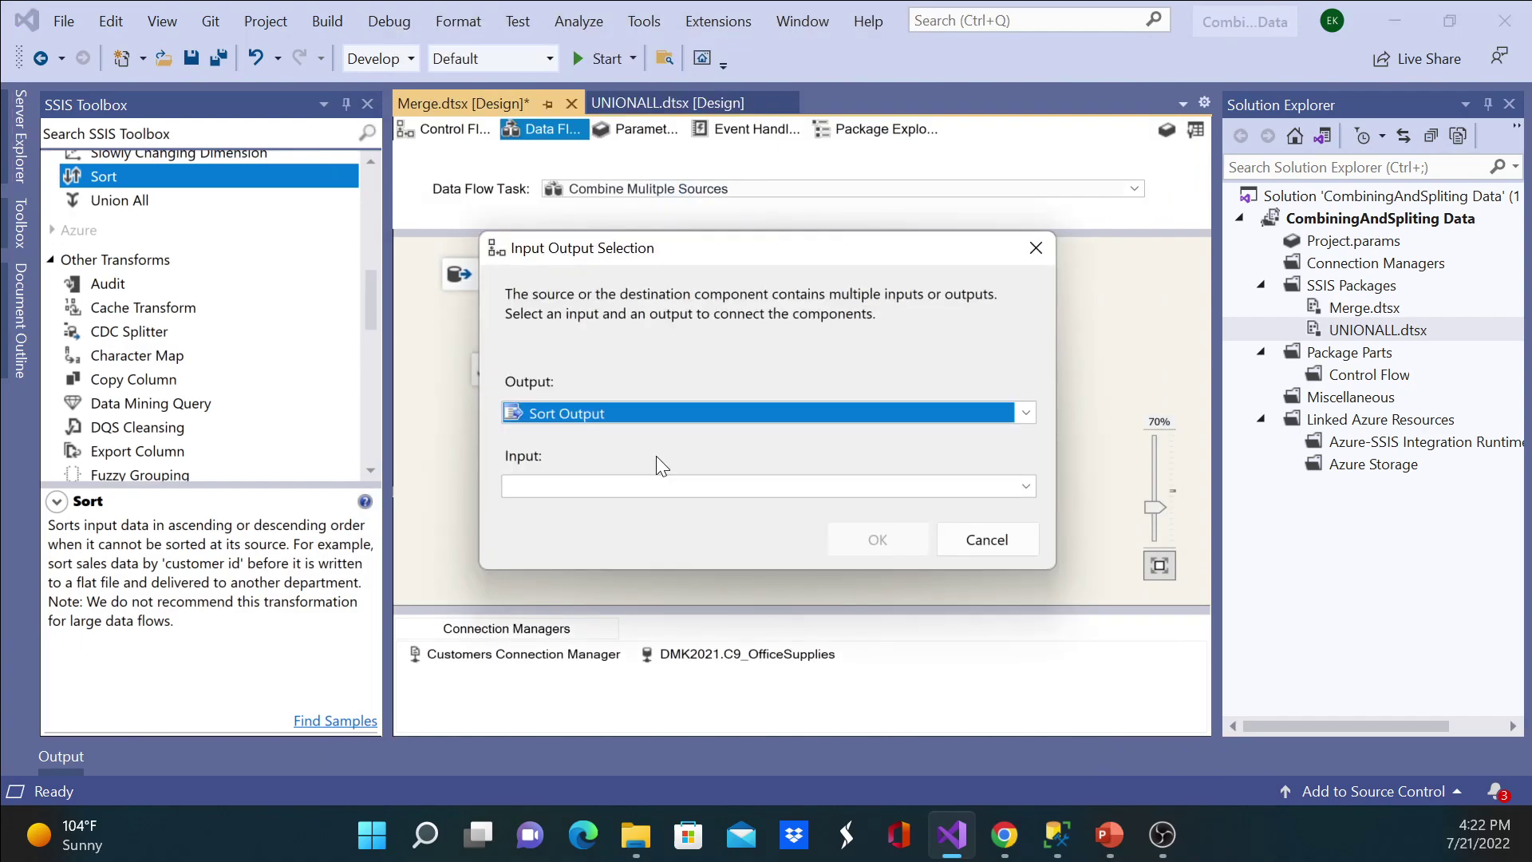
{"action": "left_click", "coordinate": [874, 495]}
{"action": "left_click", "coordinate": [783, 512]}
{"action": "left_click", "coordinate": [903, 549]}
Step: Add a second Sort transformation below Read Customers and connect that source to it
{"action": "left_click", "coordinate": [822, 279]}
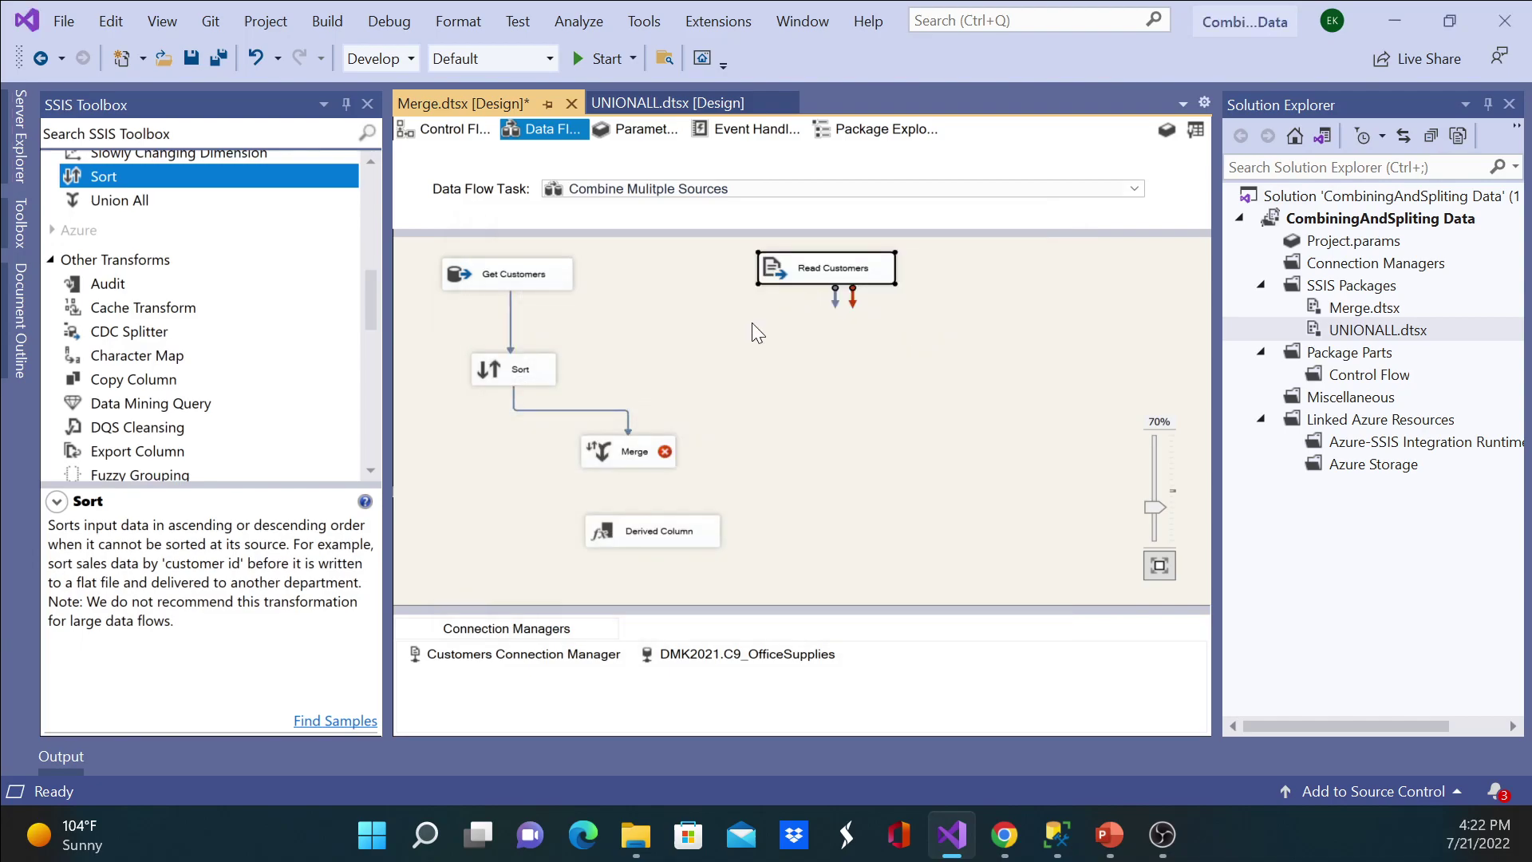
{"action": "left_click_drag", "start_coordinate": [111, 185], "coordinate": [738, 361]}
{"action": "left_click", "coordinate": [835, 278]}
{"action": "left_click_drag", "start_coordinate": [836, 299], "coordinate": [766, 377]}
Step: Configure the Read Customers Sort to order the Name column ascending
{"action": "double_click", "coordinate": [749, 375]}
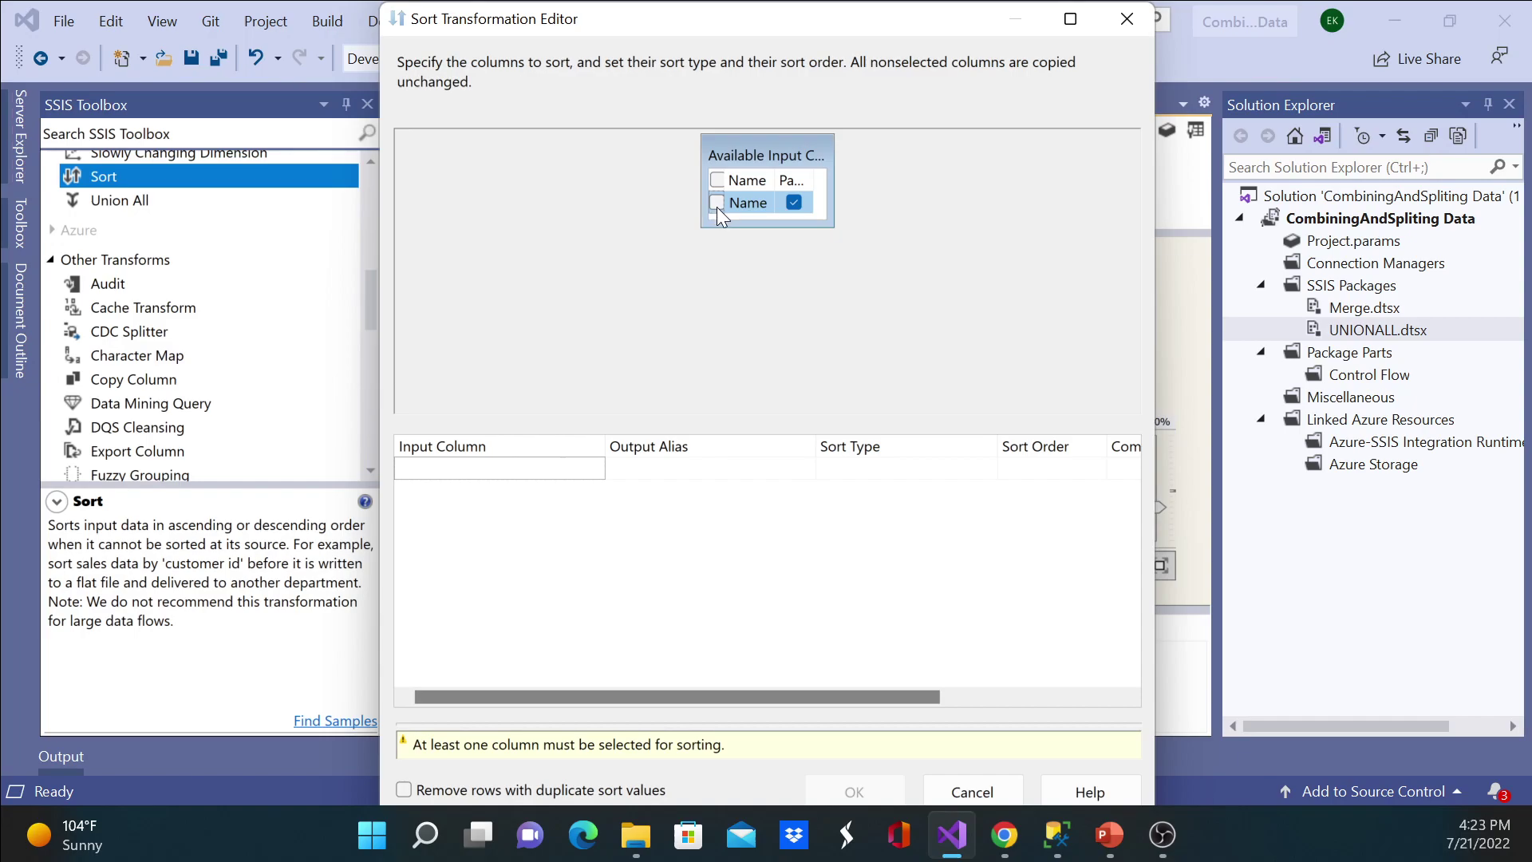
{"action": "left_click", "coordinate": [717, 207]}
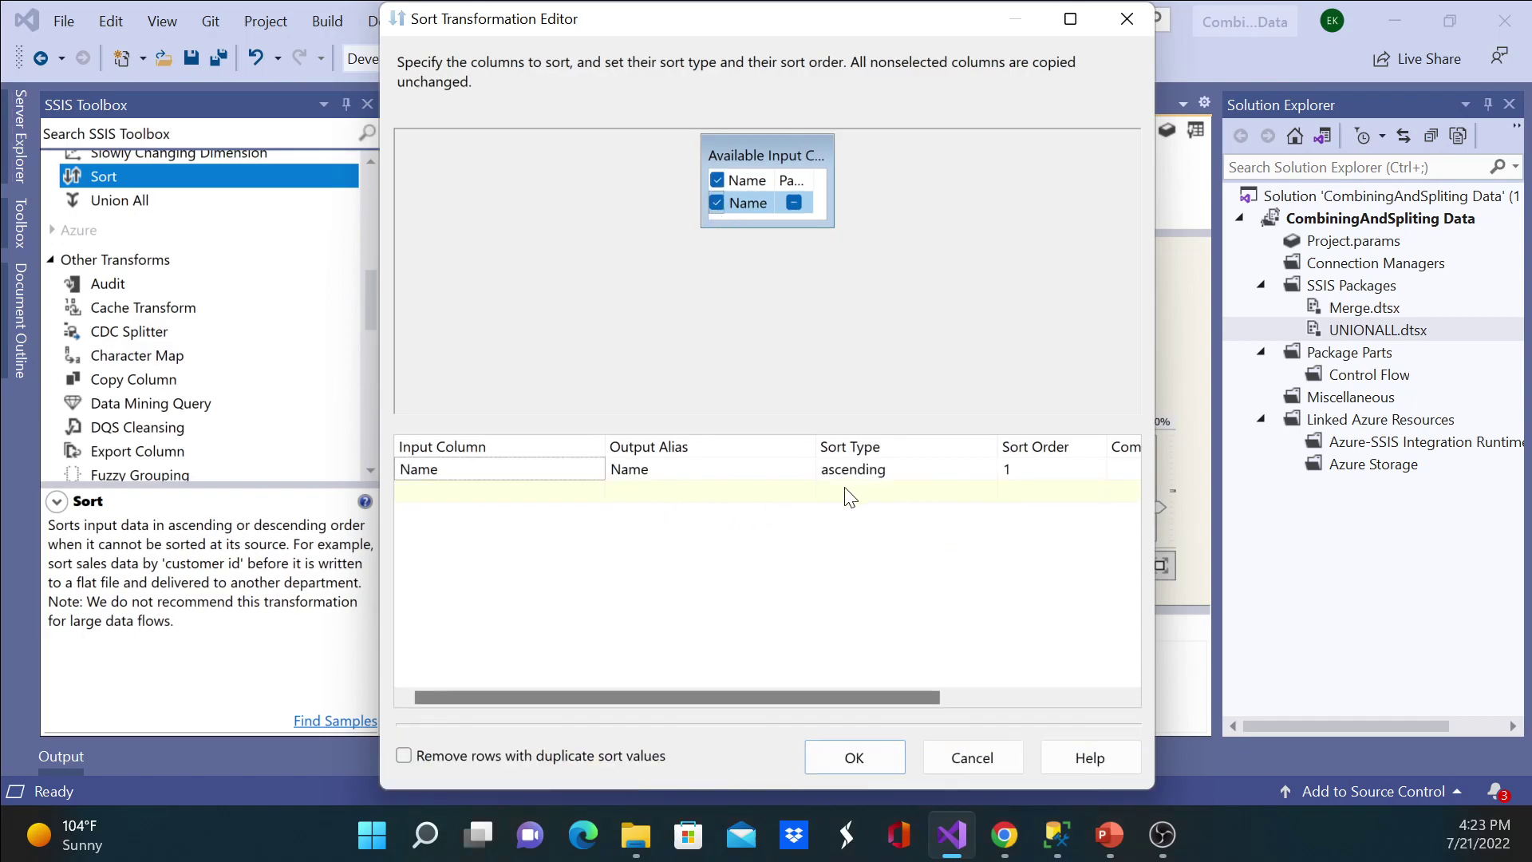
{"action": "left_click", "coordinate": [868, 748]}
{"action": "left_click", "coordinate": [791, 414]}
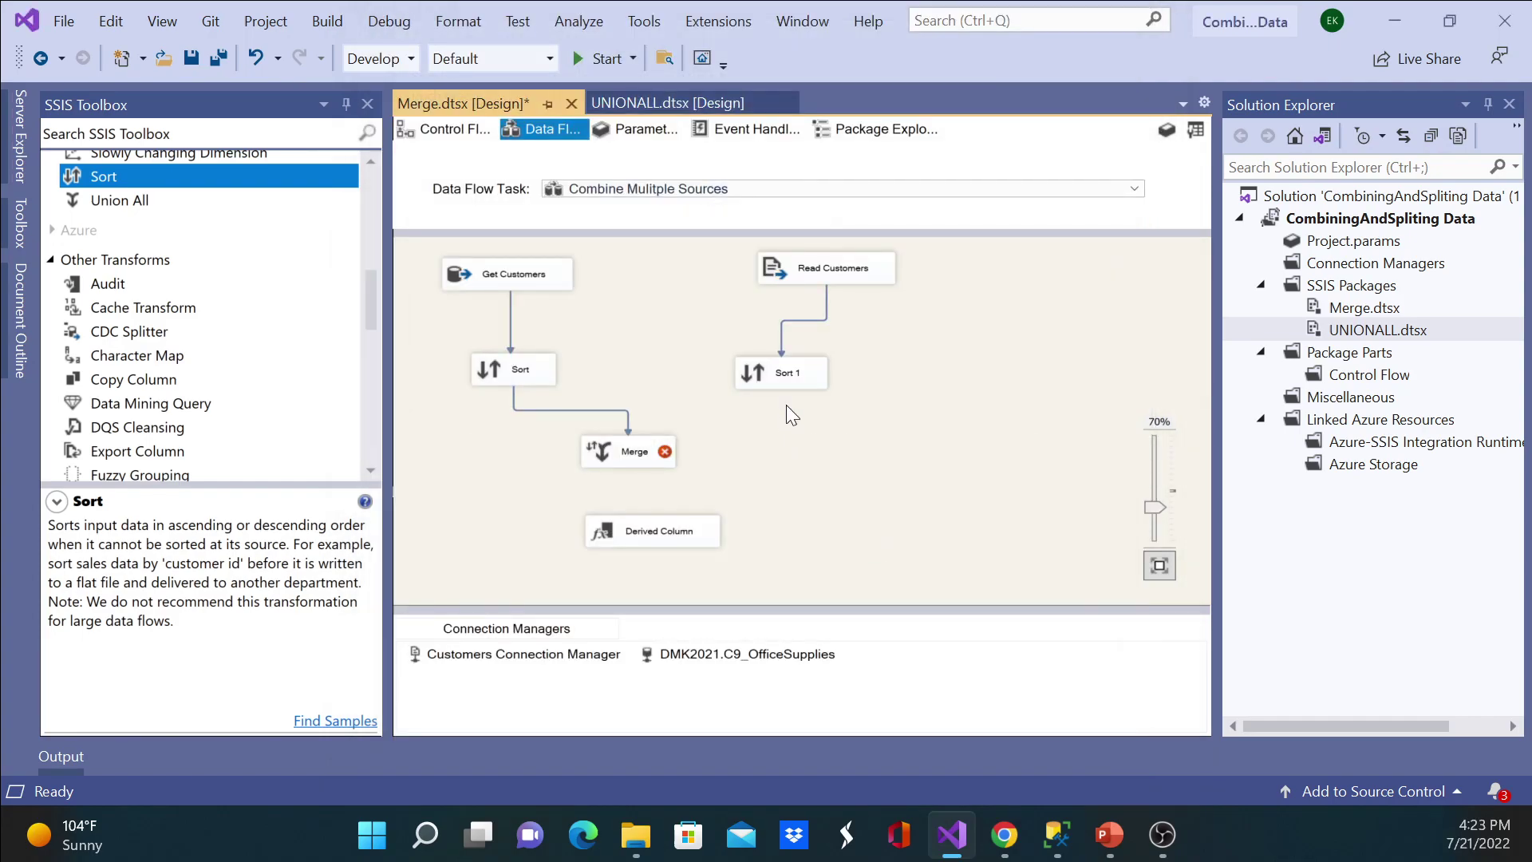
Step: Connect the second Sort to the Merge transformation and map Name from Merge Input 2 to the CustomerName output column
{"action": "left_click", "coordinate": [783, 382]}
{"action": "left_click_drag", "start_coordinate": [790, 405], "coordinate": [663, 451]}
{"action": "mouse_move", "coordinate": [640, 453]}
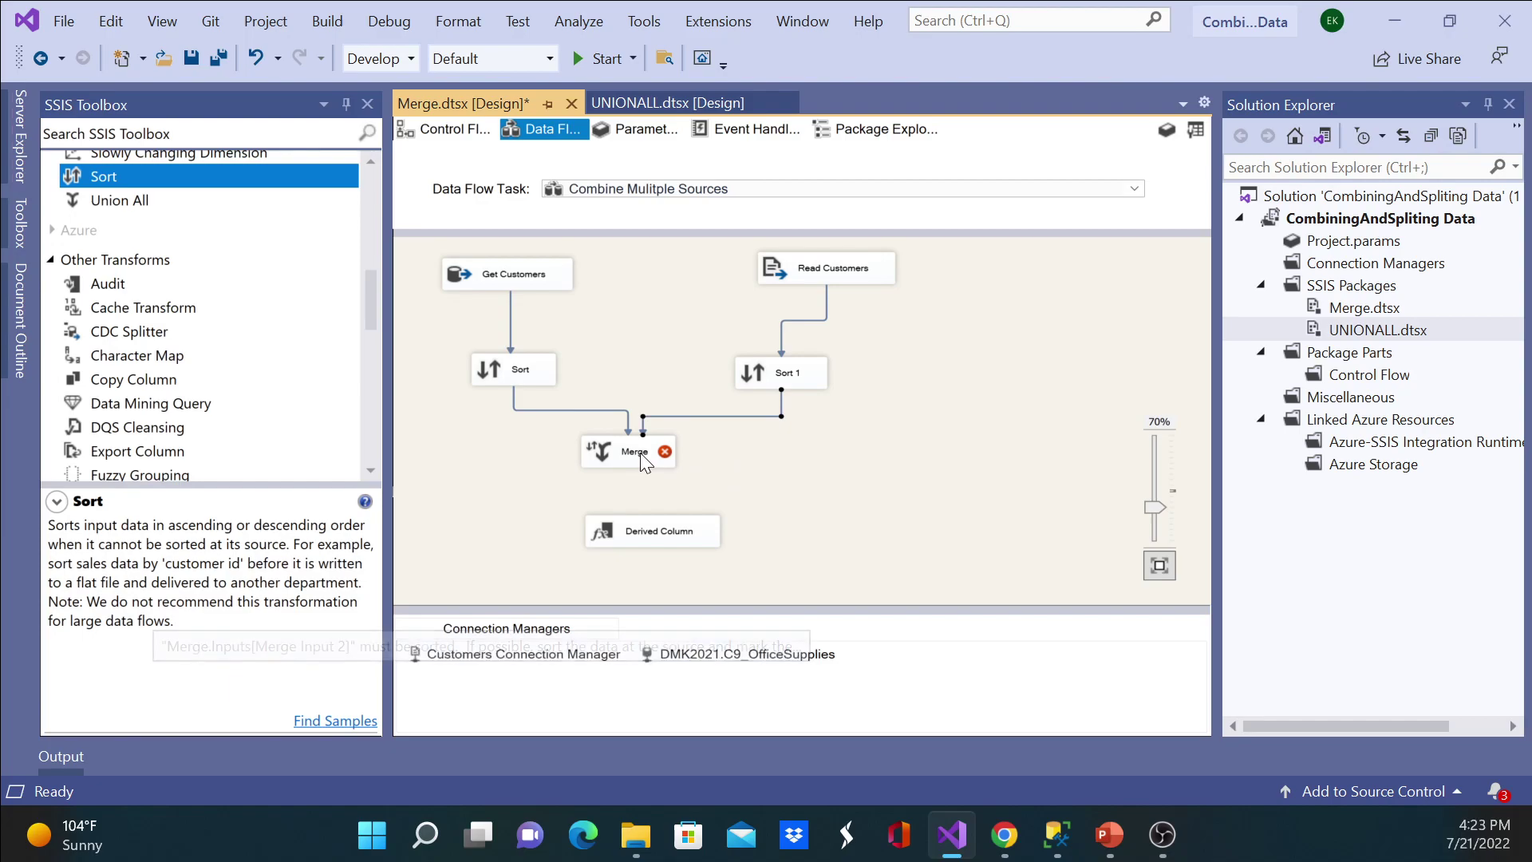
{"action": "double_click", "coordinate": [640, 452]}
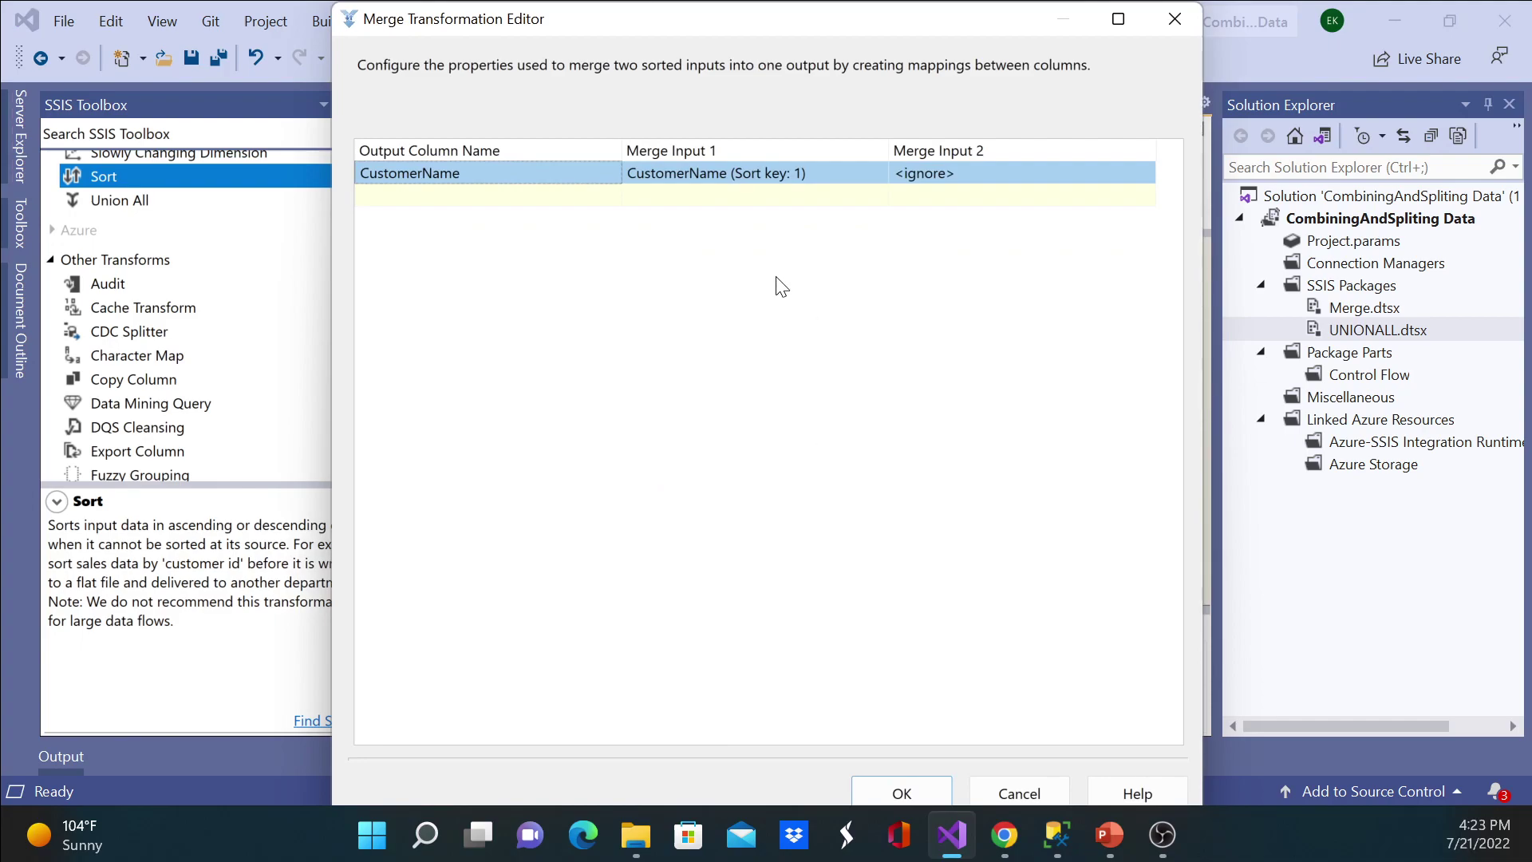
{"action": "left_click", "coordinate": [1118, 168]}
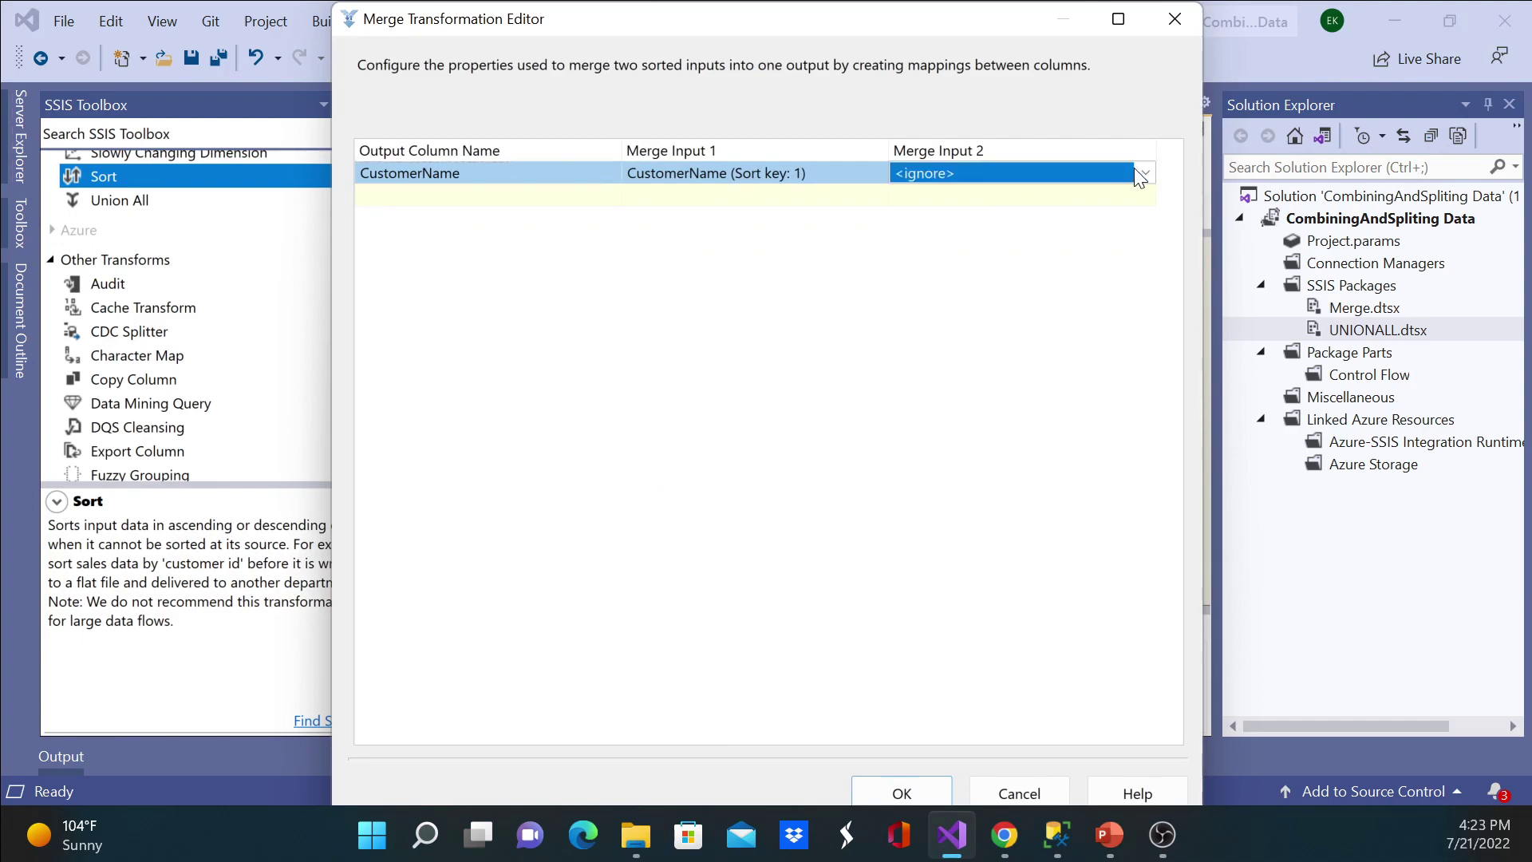
{"action": "left_click", "coordinate": [1144, 172]}
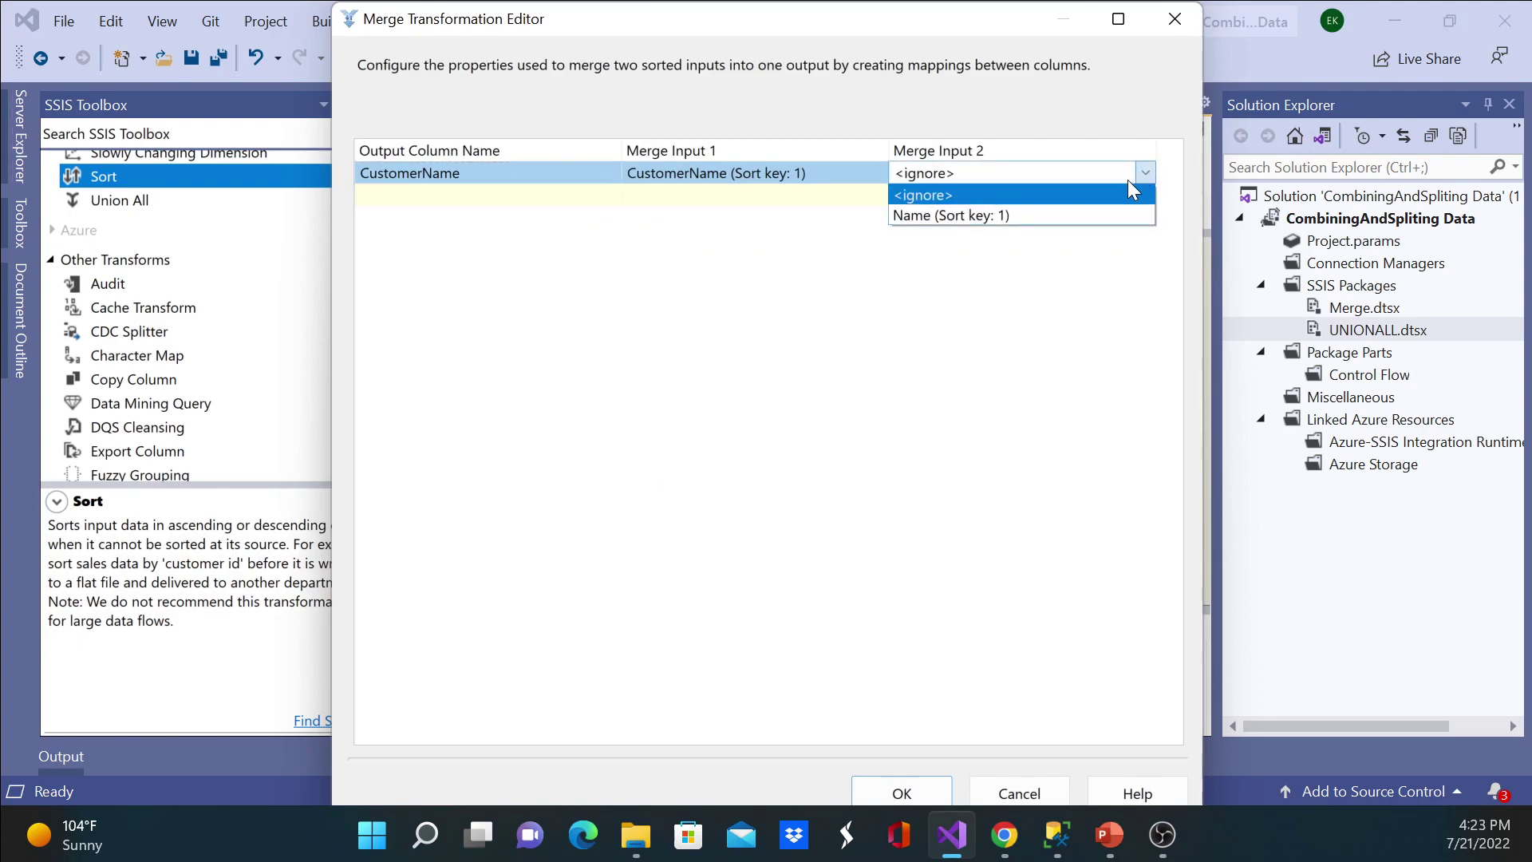
{"action": "left_click", "coordinate": [1080, 214]}
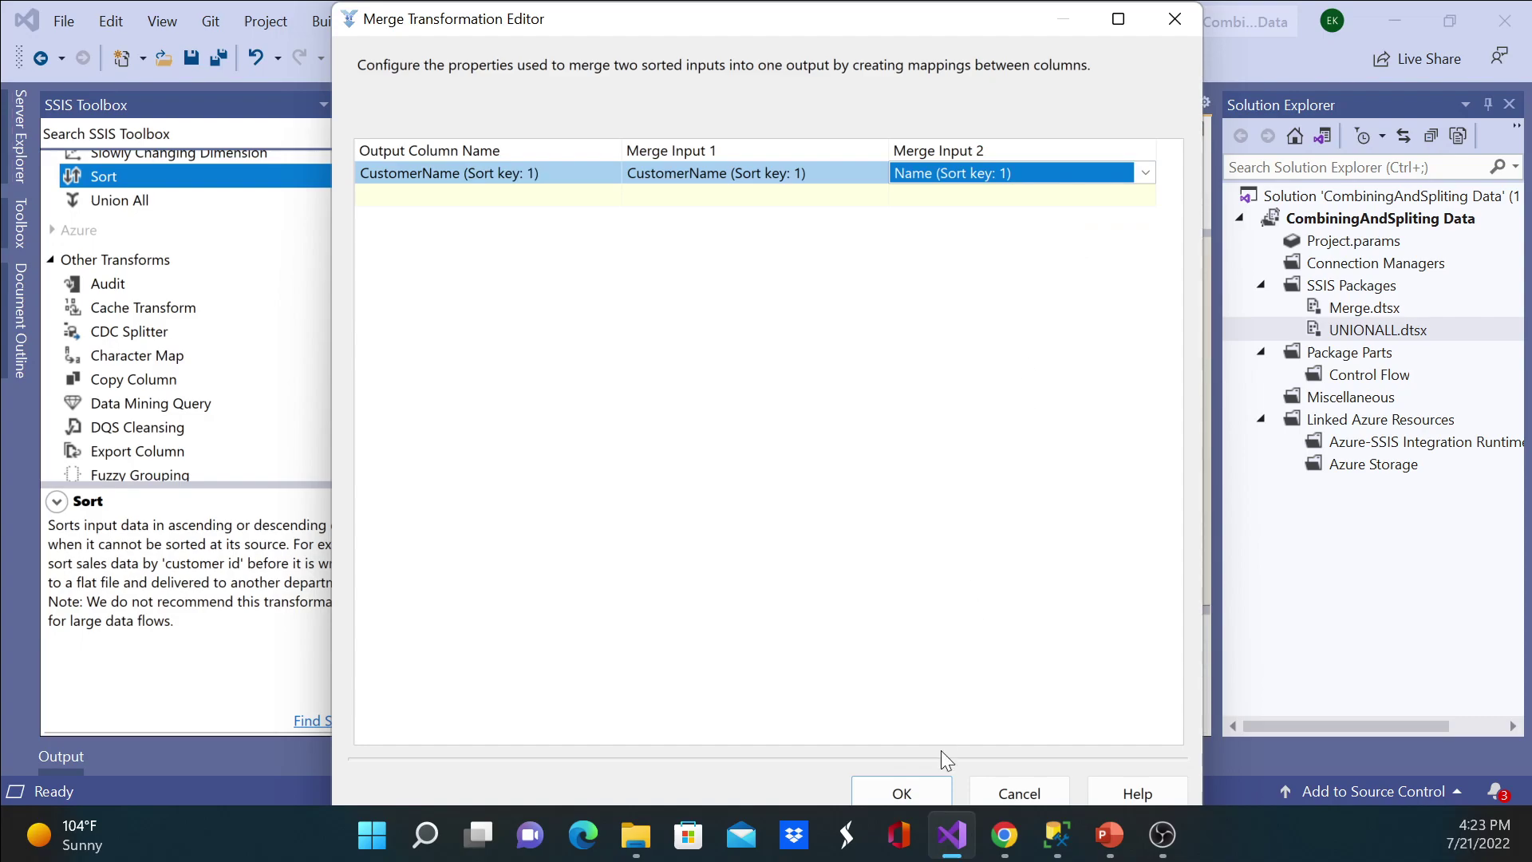
{"action": "left_click", "coordinate": [923, 789]}
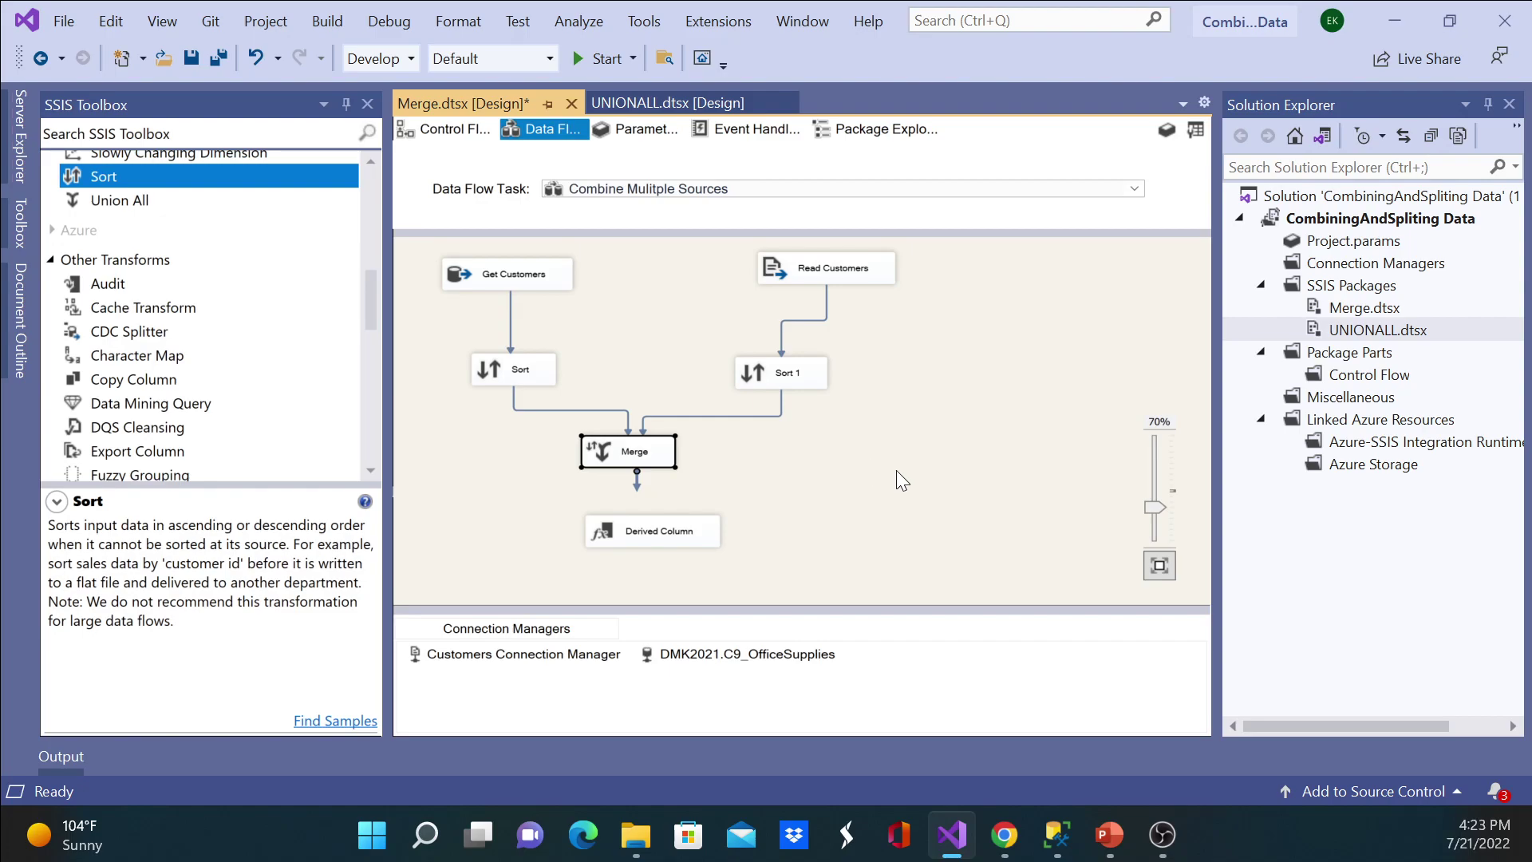
Step: Space out the Merge and Derived Column transformations and connect the Merge output to Derived Column
{"action": "left_click_drag", "start_coordinate": [612, 461], "coordinate": [659, 481]}
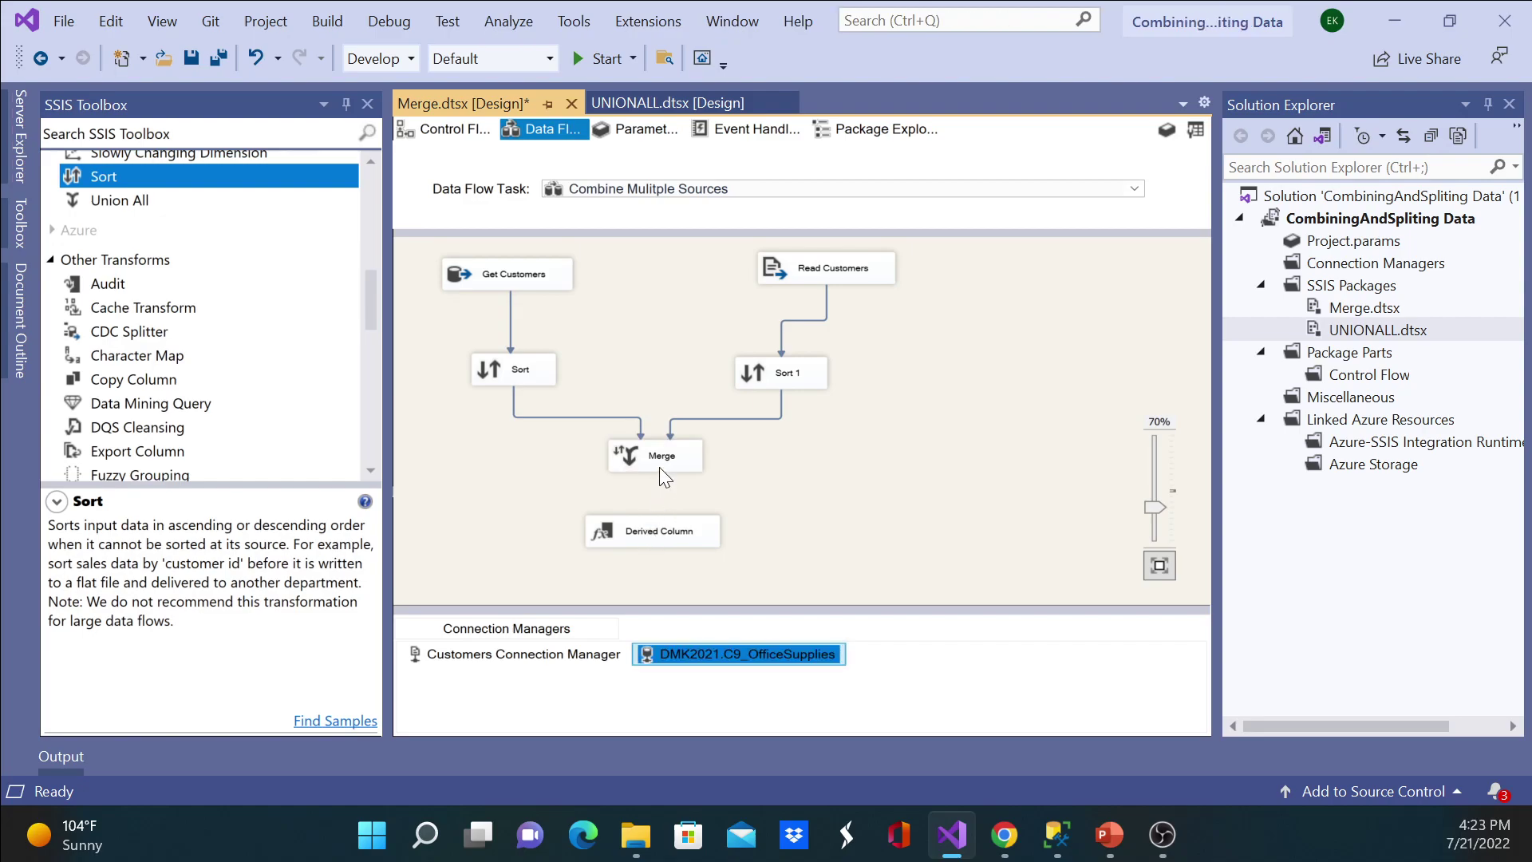
{"action": "left_click", "coordinate": [663, 479]}
{"action": "left_click", "coordinate": [662, 496]}
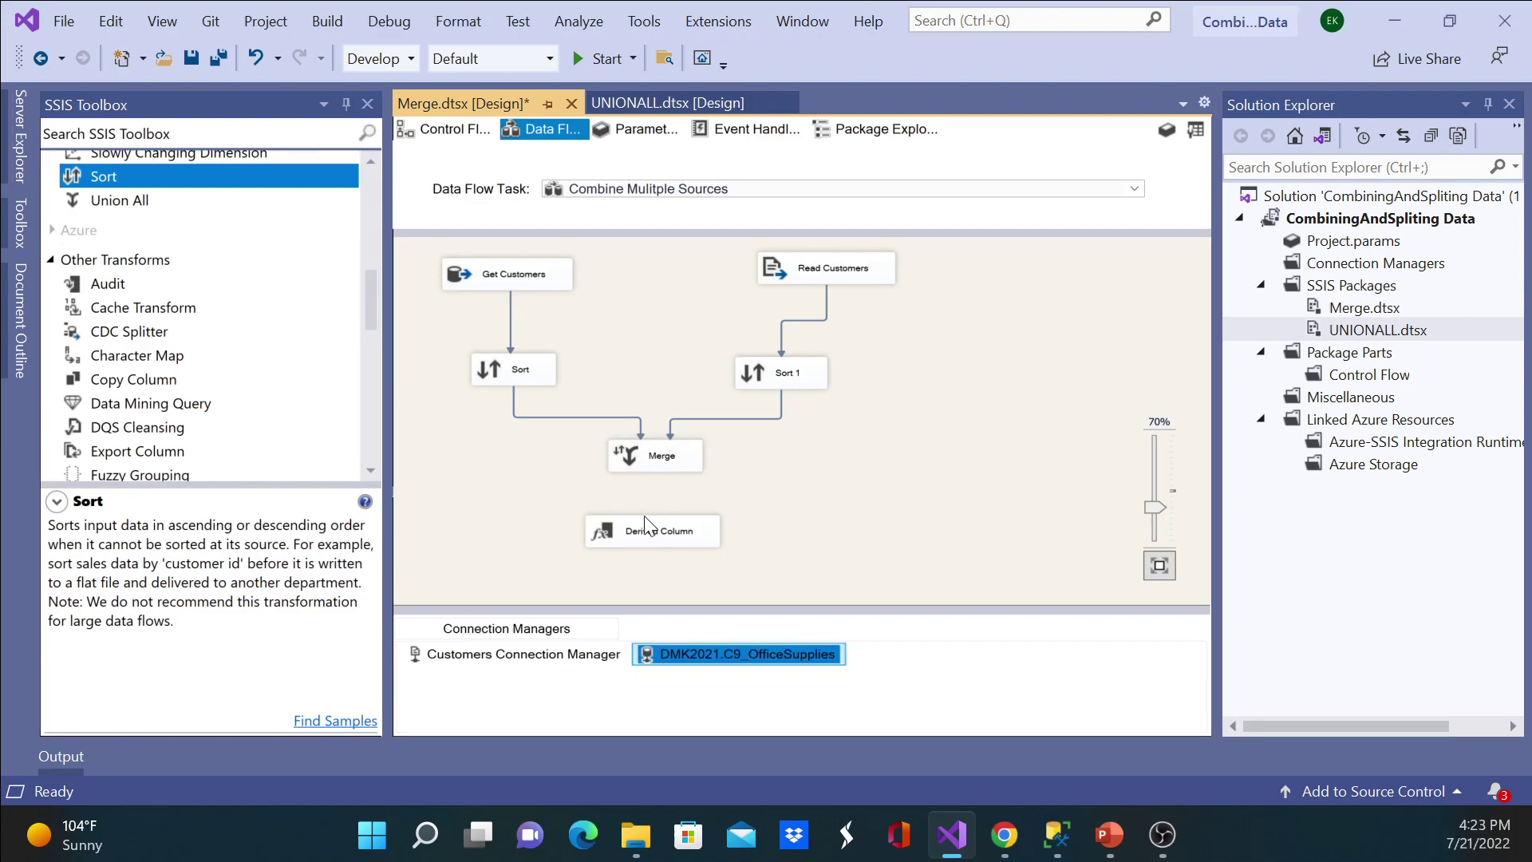
{"action": "left_click_drag", "start_coordinate": [636, 537], "coordinate": [631, 569]}
{"action": "left_click", "coordinate": [663, 449]}
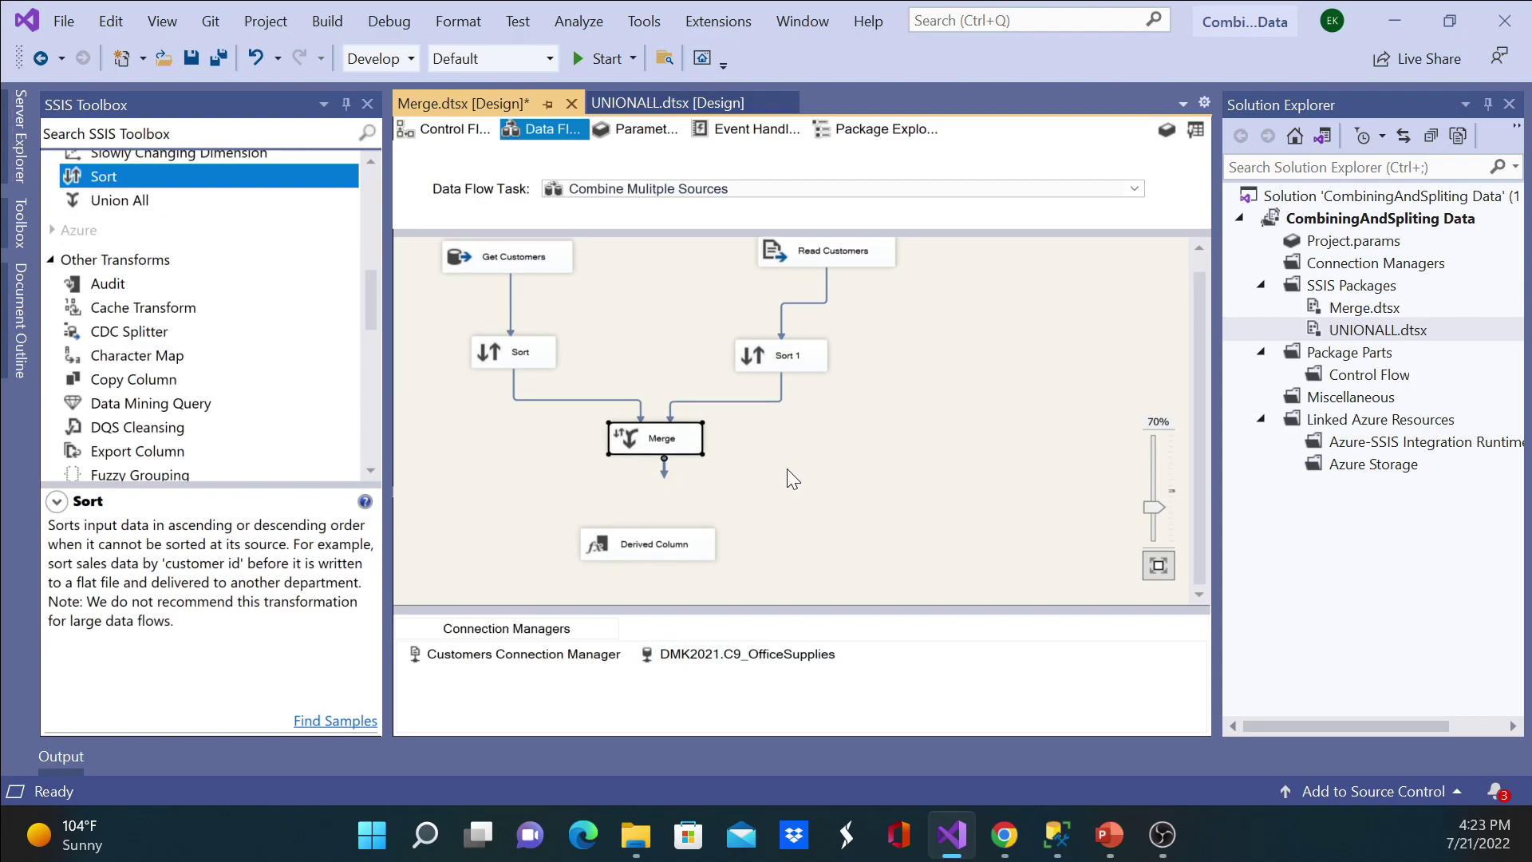
{"action": "scroll", "coordinate": [796, 472], "scroll_direction": "down", "scroll_amount": 3}
{"action": "left_click_drag", "start_coordinate": [547, 377], "coordinate": [543, 424]}
{"action": "scroll", "coordinate": [853, 445], "scroll_direction": "up", "scroll_amount": 1}
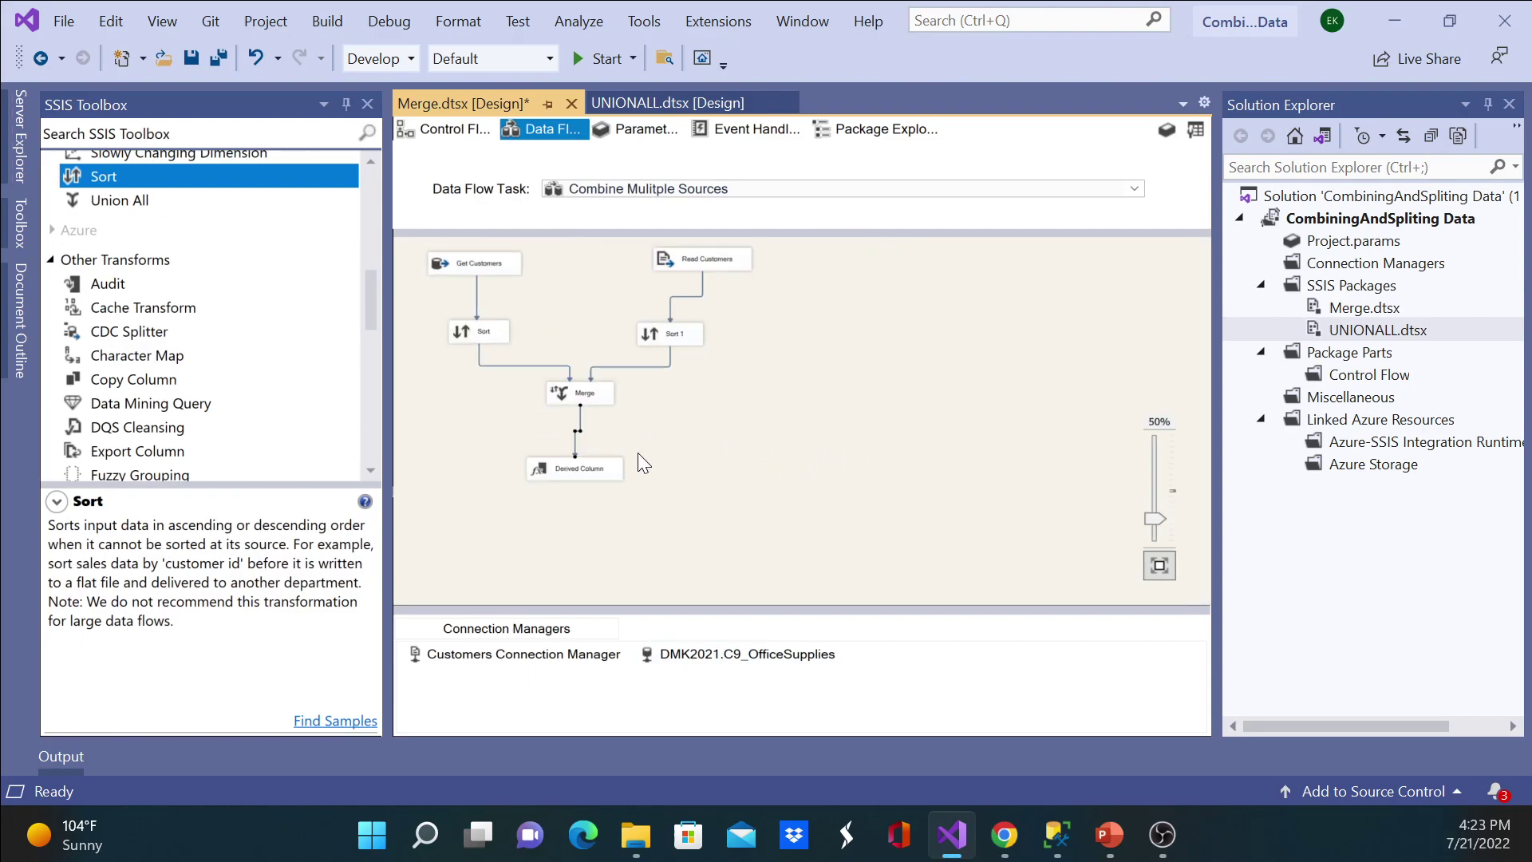
Step: Enable a data viewer showing the customer name column on the path from Merge to Derived Column
{"action": "double_click", "coordinate": [576, 443]}
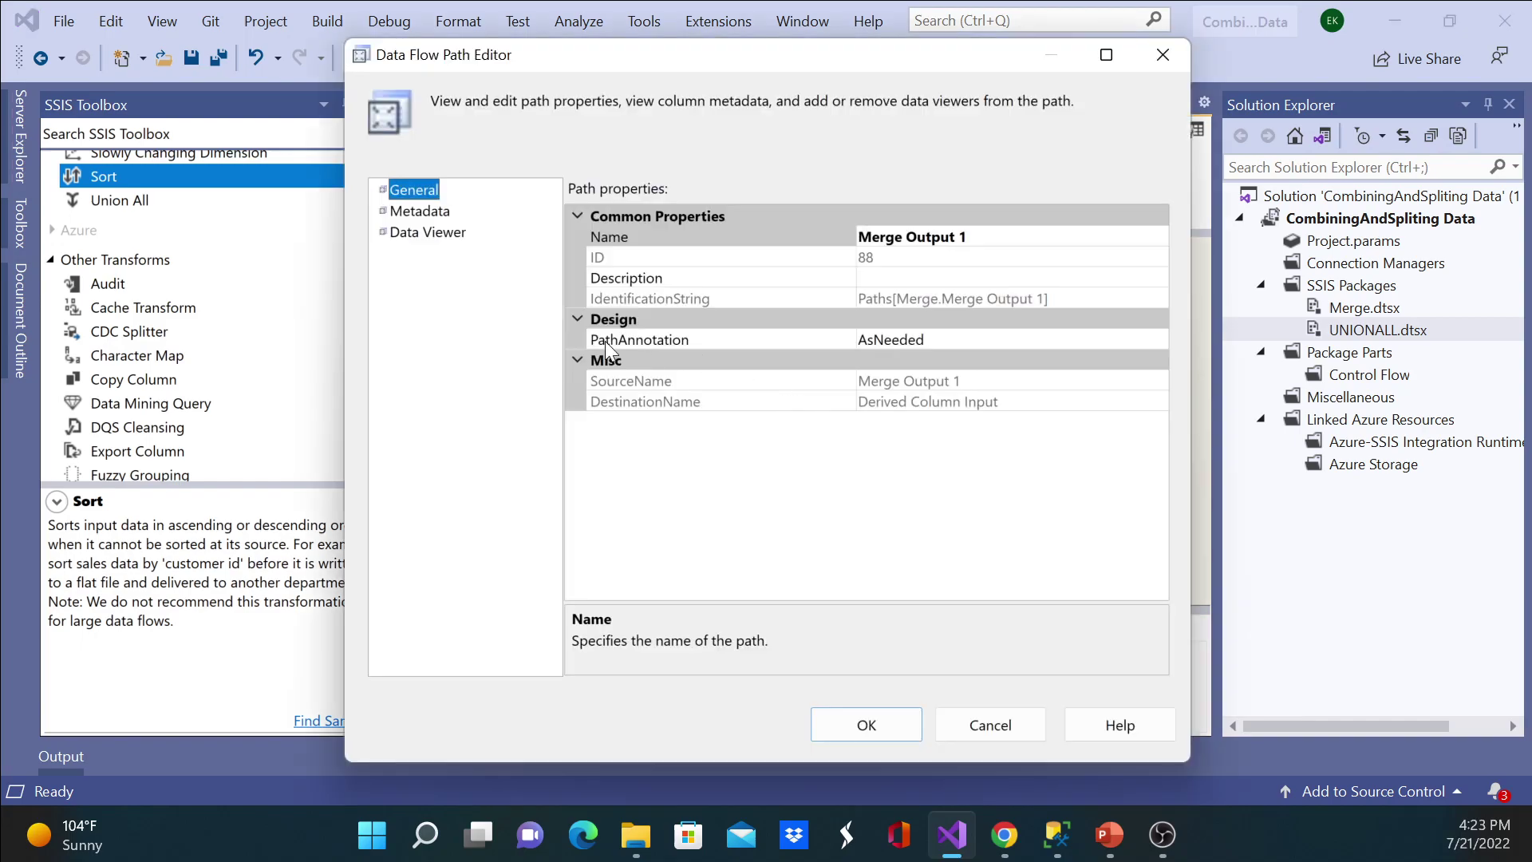
{"action": "left_click", "coordinate": [467, 239]}
{"action": "left_click", "coordinate": [629, 195]}
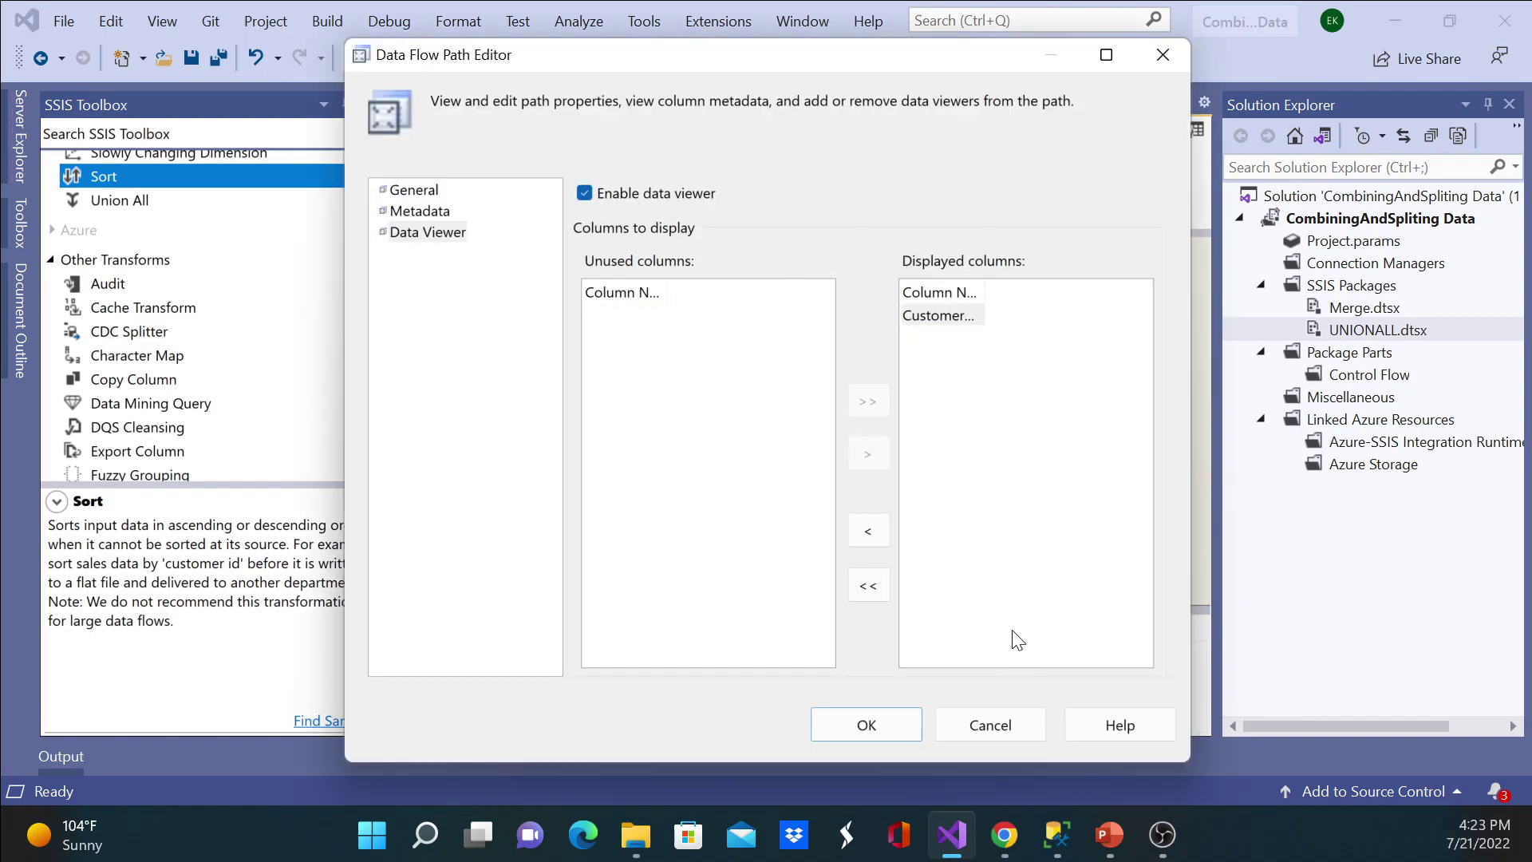
{"action": "left_click", "coordinate": [917, 729]}
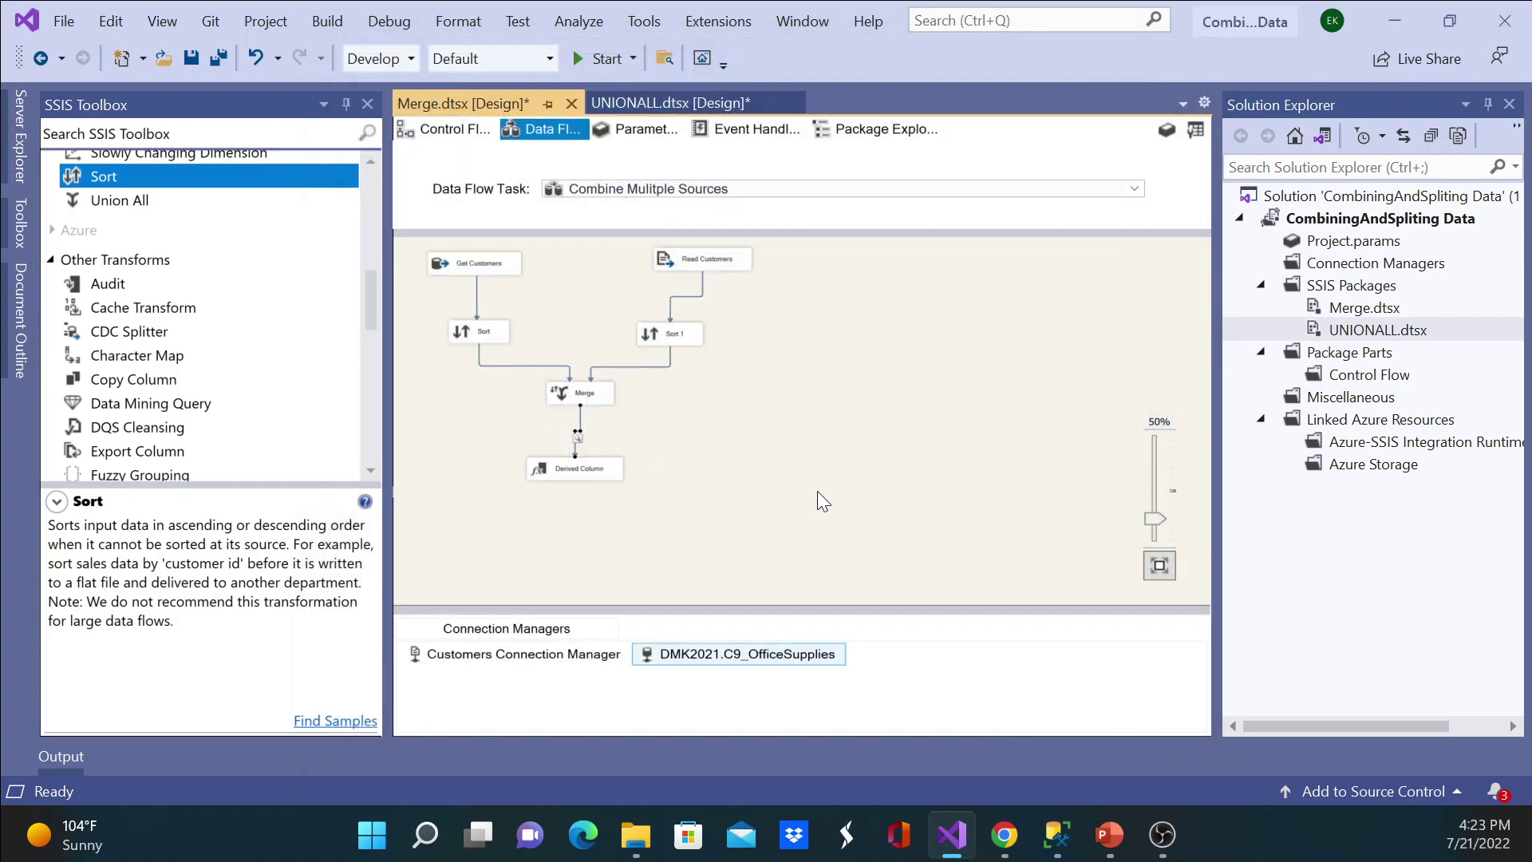
Step: Execute the Merge.dtsx package and let the data flow continue past the data viewer
{"action": "scroll", "coordinate": [822, 479], "scroll_direction": "up", "scroll_amount": 3}
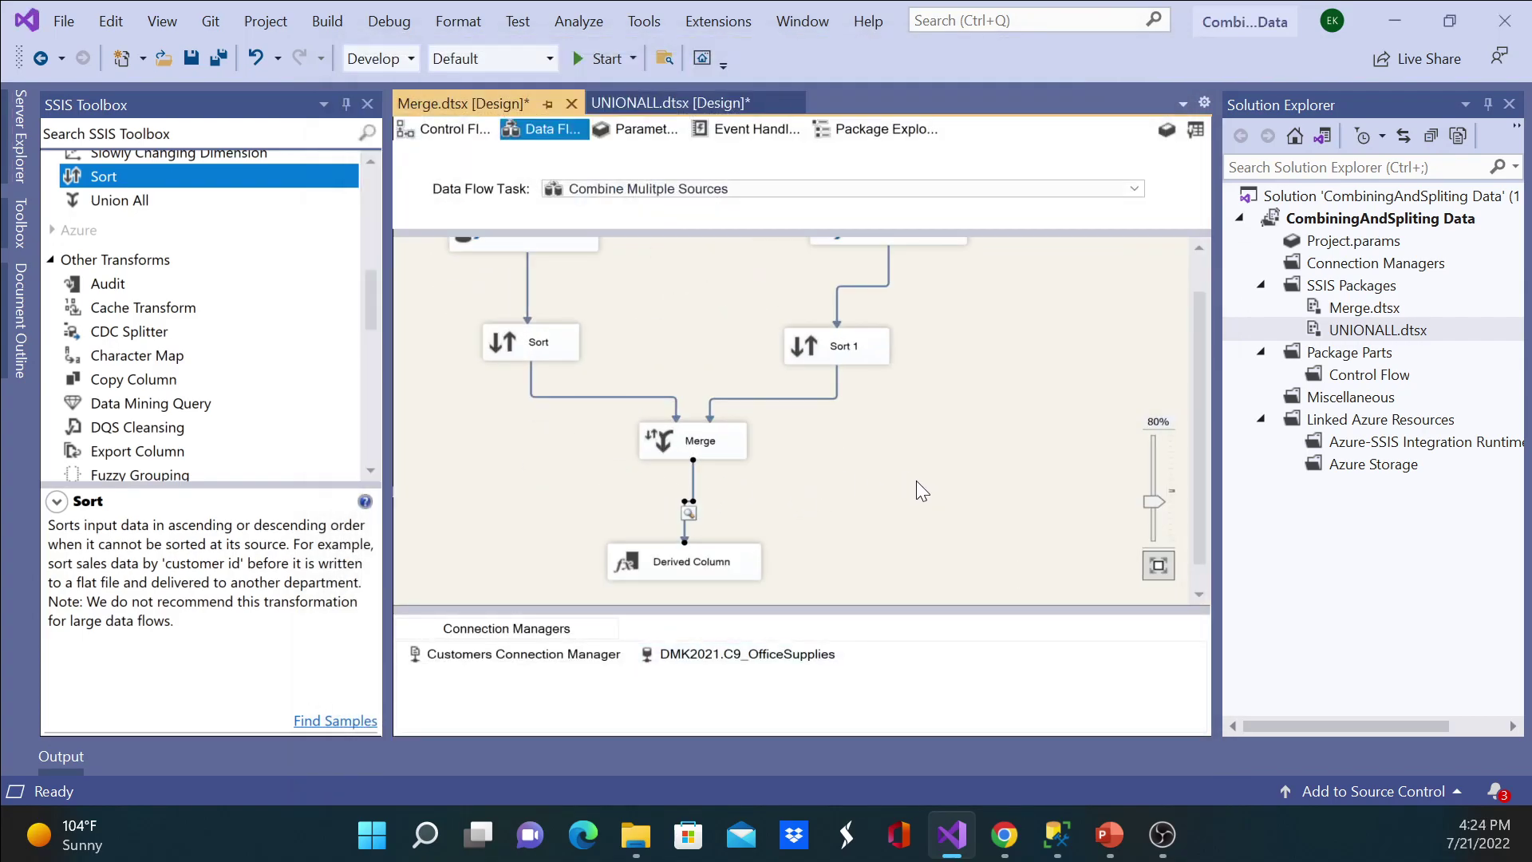
{"action": "scroll", "coordinate": [916, 481], "scroll_direction": "down", "scroll_amount": 2}
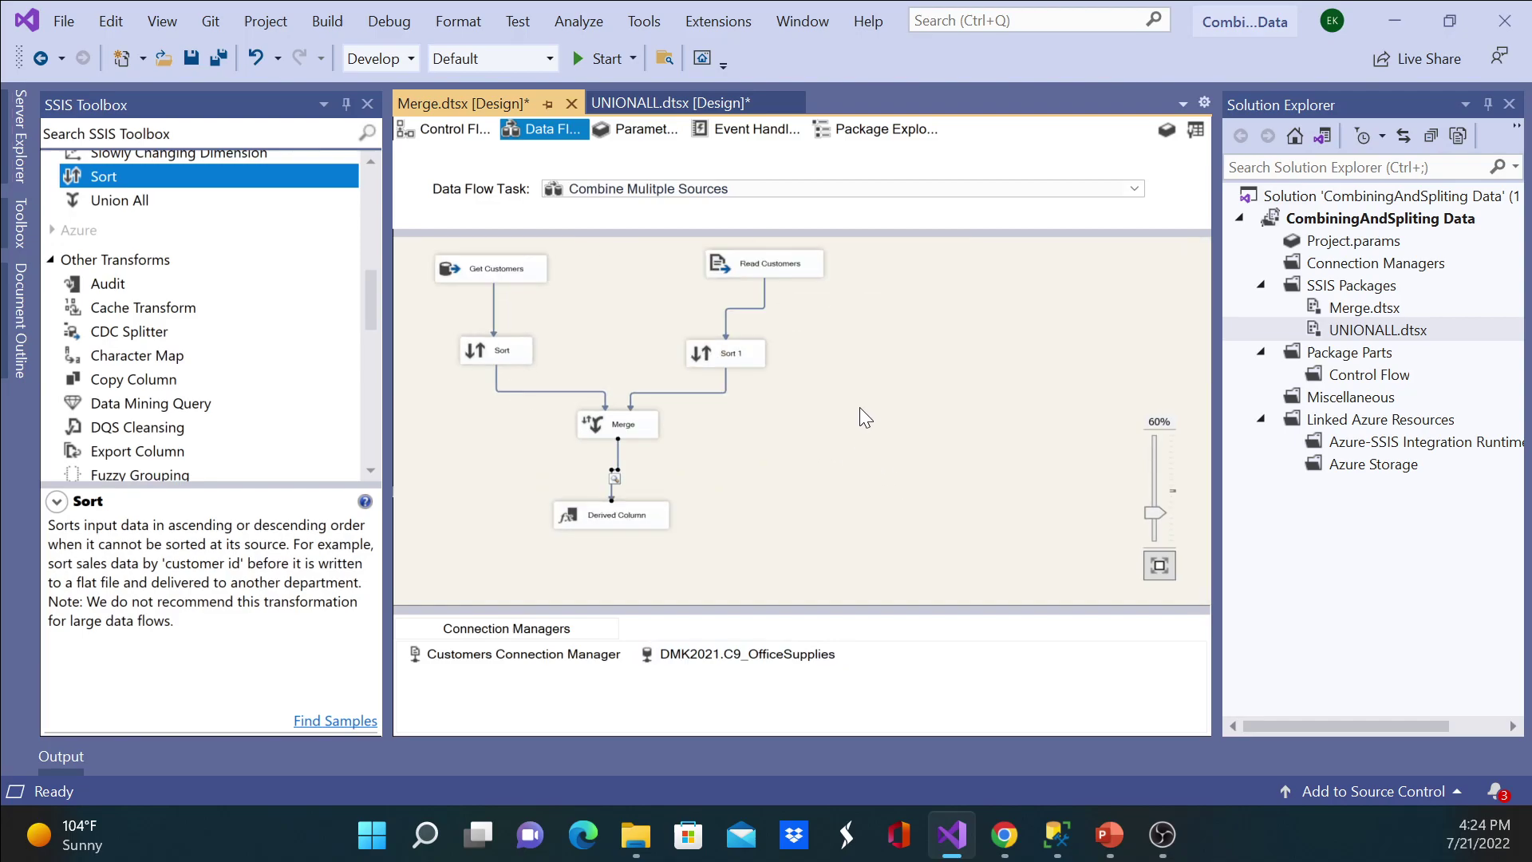
{"action": "right_click", "coordinate": [1358, 313]}
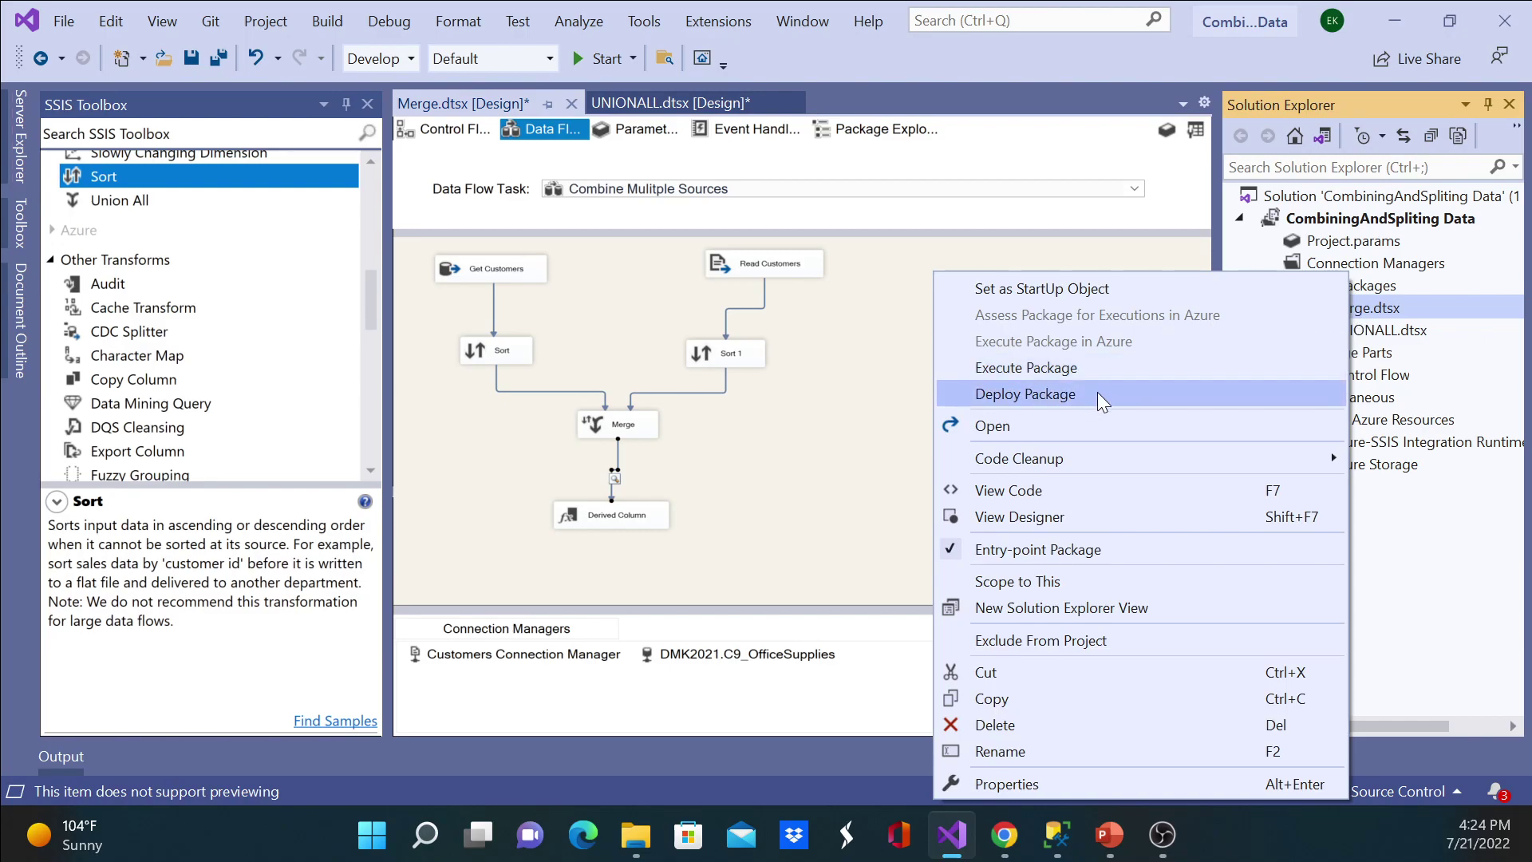
{"action": "left_click", "coordinate": [1078, 369]}
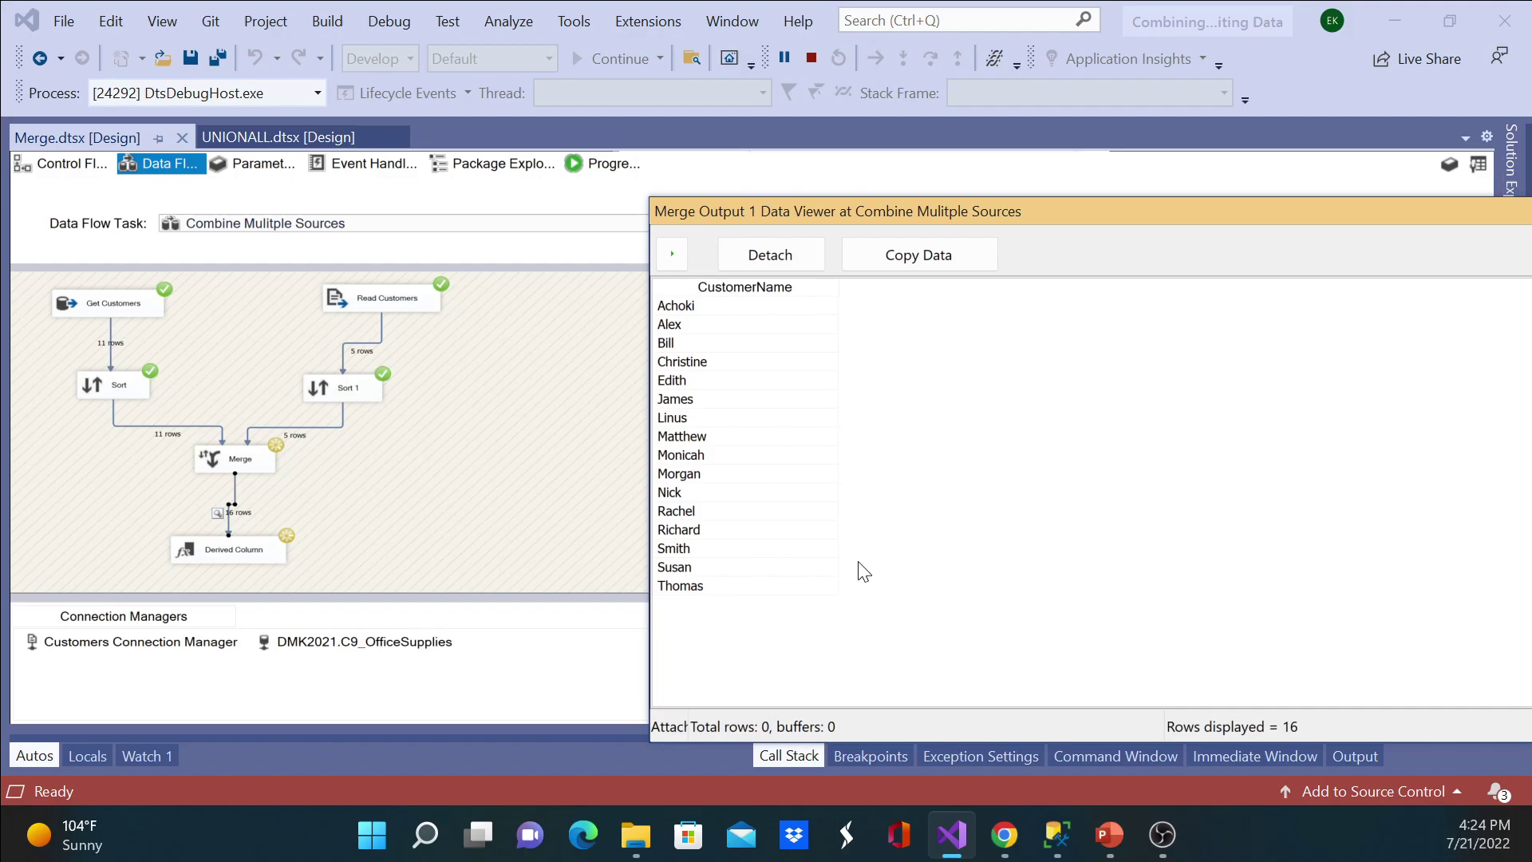
{"action": "left_click", "coordinate": [670, 255]}
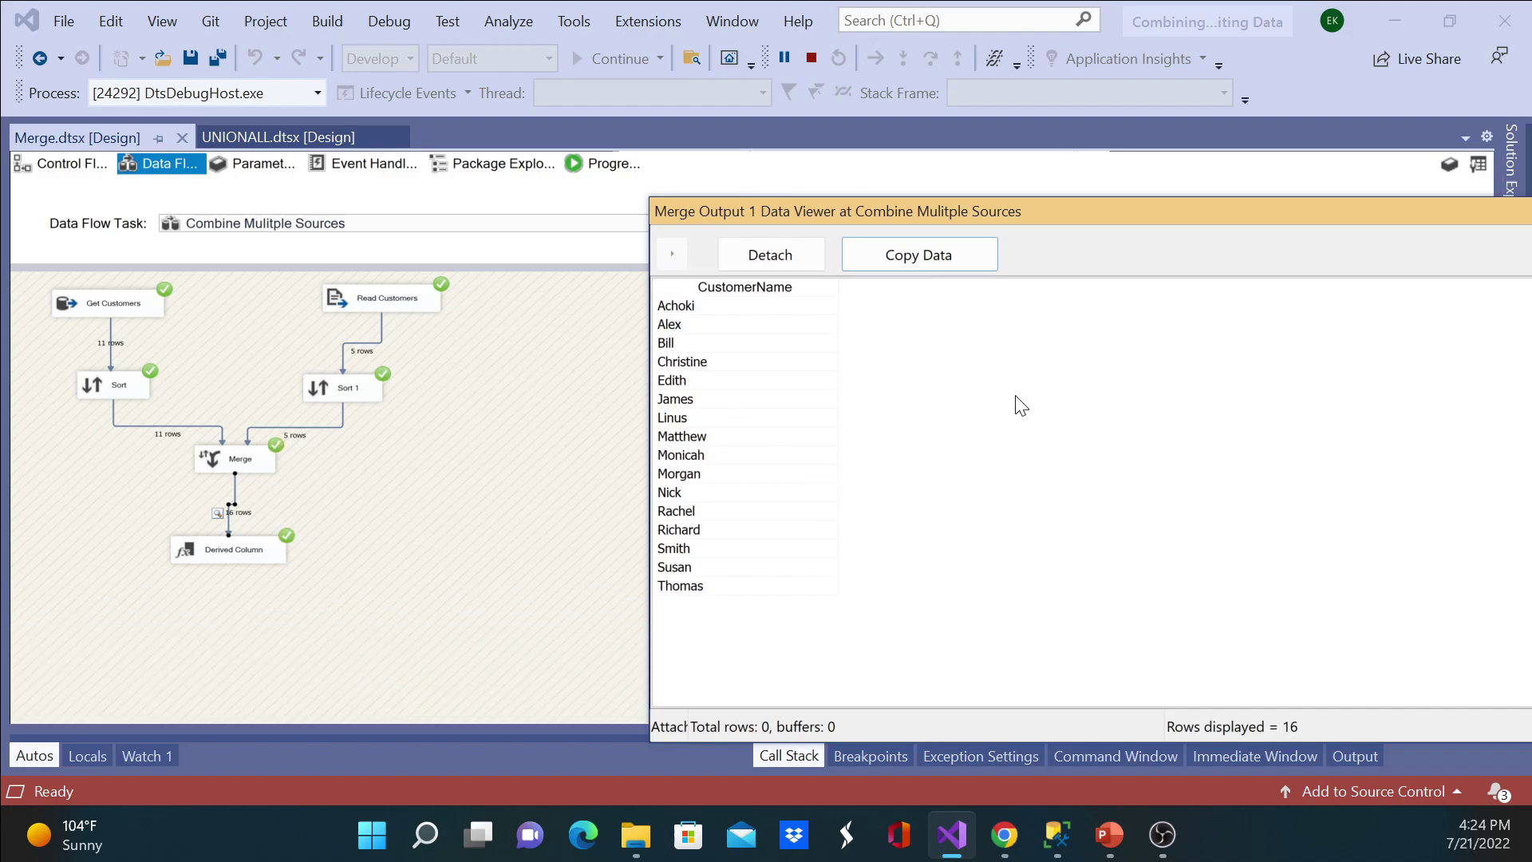
Step: Reposition the Merge output data viewer to check its rows, close it and stop debugging the package
{"action": "left_click_drag", "start_coordinate": [1406, 210], "coordinate": [1140, 171]}
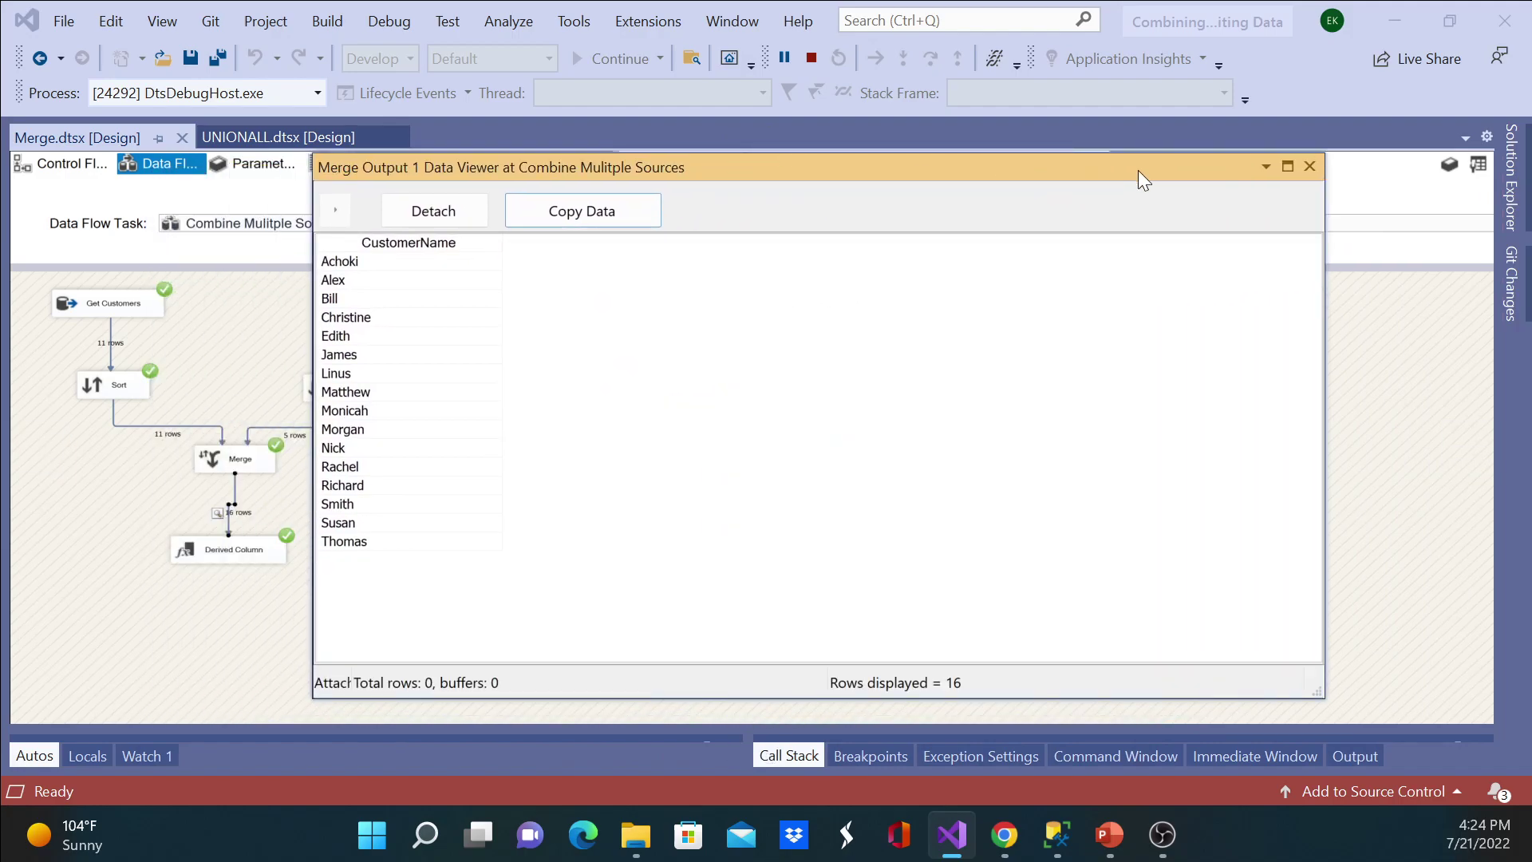
{"action": "left_click", "coordinate": [1309, 166]}
{"action": "left_click", "coordinate": [811, 59]}
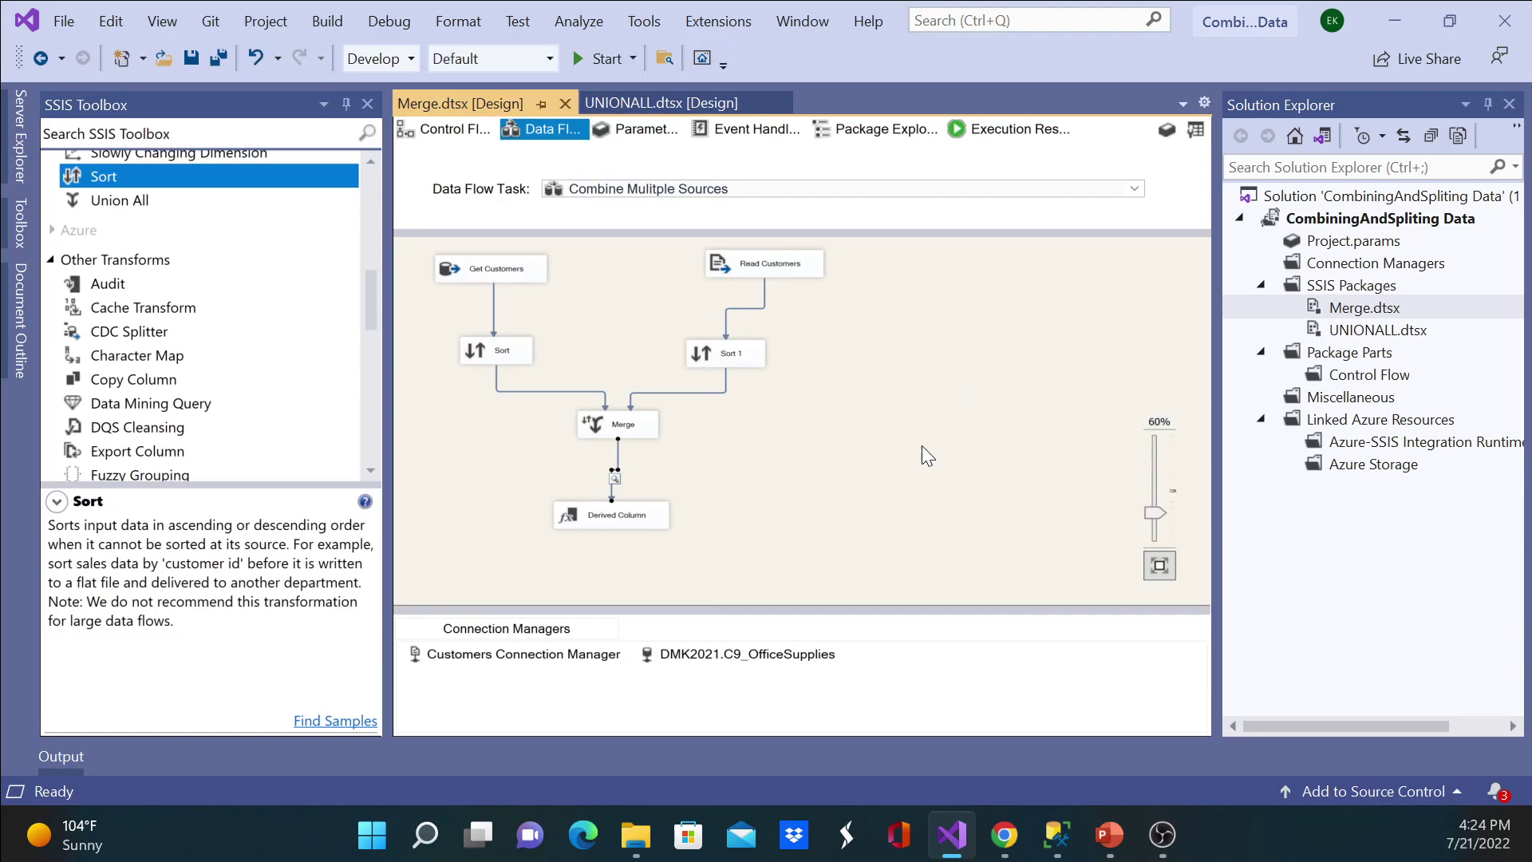
Step: Look through the transformations, sources and destinations in the SSIS Toolbox and examine the Merge Join description
{"action": "scroll", "coordinate": [176, 335], "scroll_direction": "up", "scroll_amount": 4}
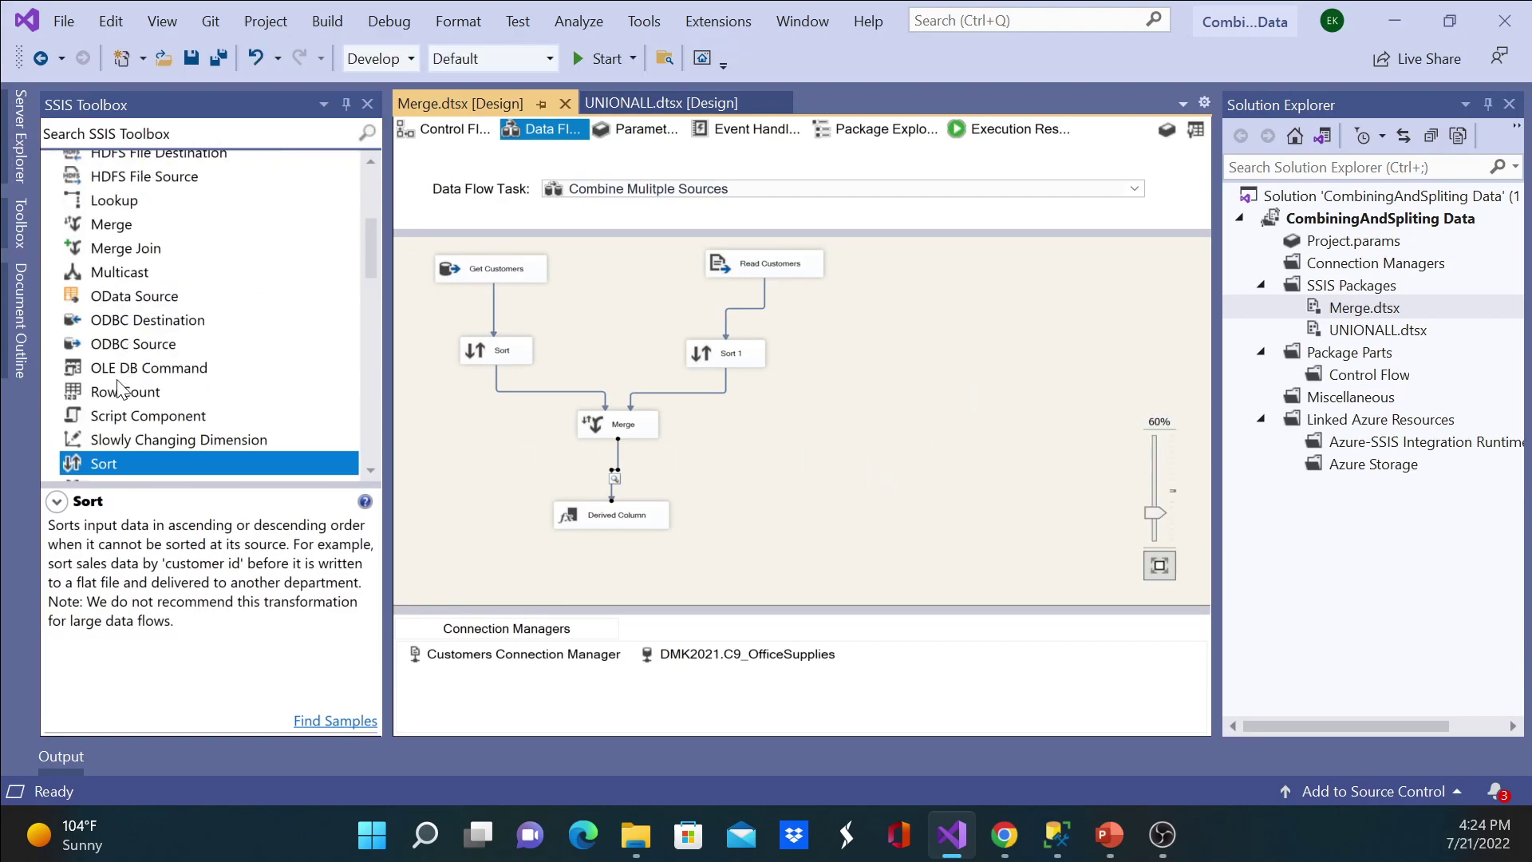
{"action": "scroll", "coordinate": [140, 455], "scroll_direction": "up", "scroll_amount": 2}
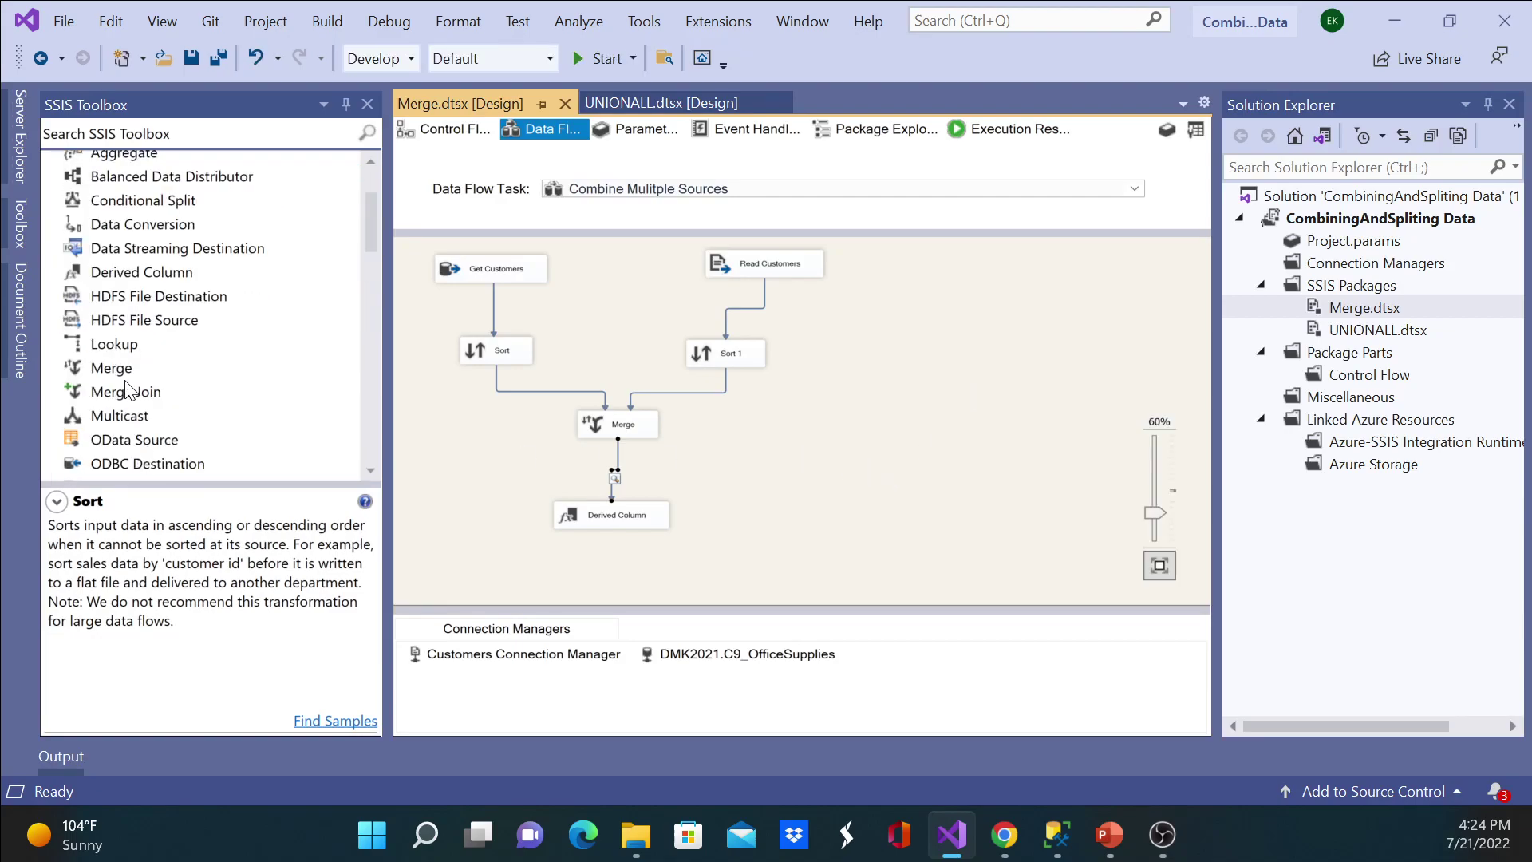
{"action": "scroll", "coordinate": [135, 304], "scroll_direction": "up", "scroll_amount": 2}
{"action": "scroll", "coordinate": [138, 351], "scroll_direction": "down", "scroll_amount": 4}
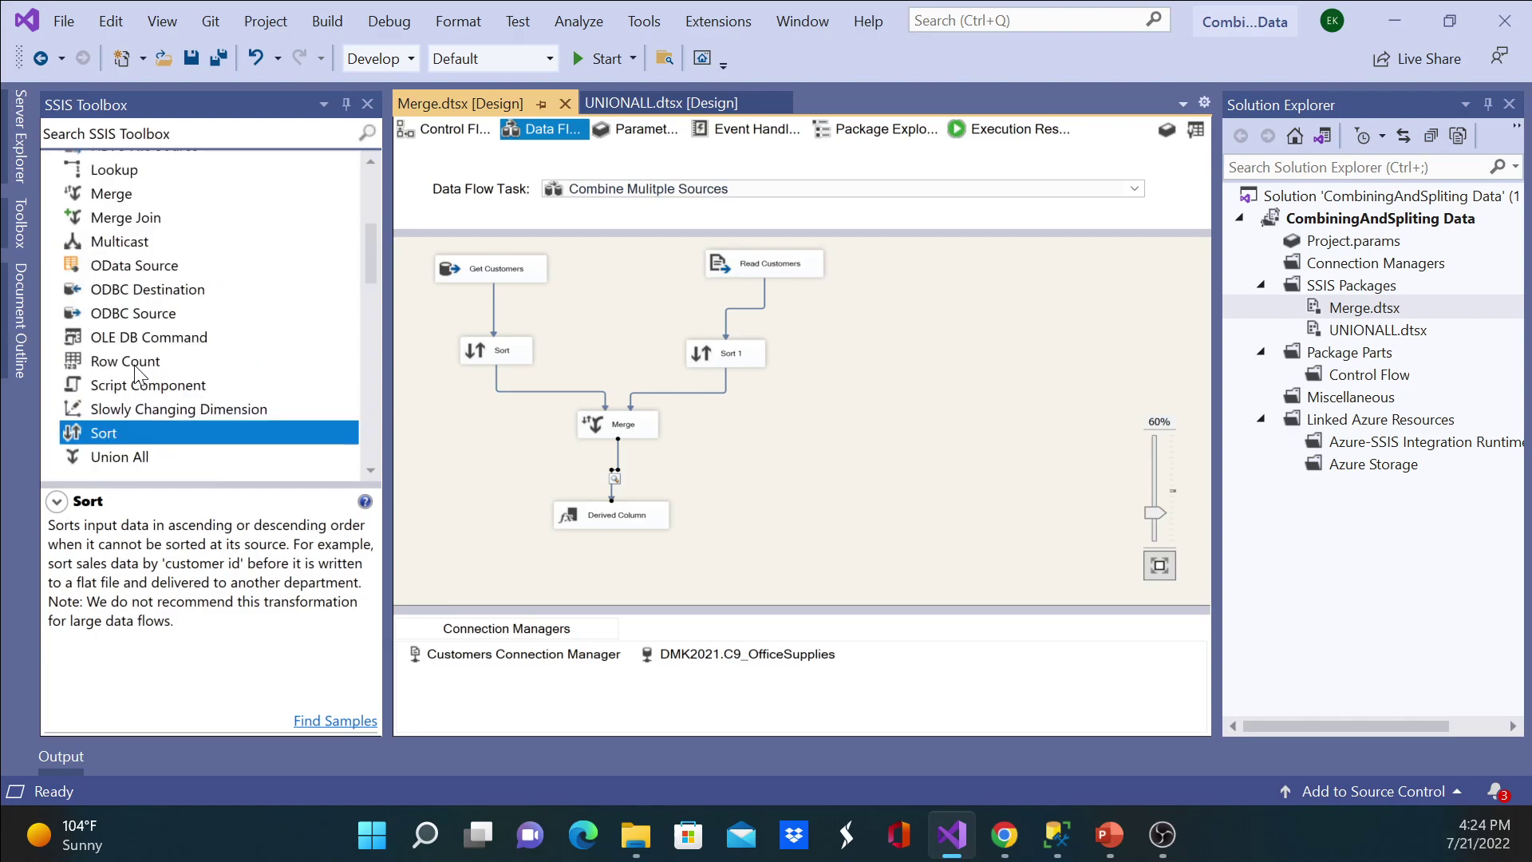
{"action": "scroll", "coordinate": [151, 387], "scroll_direction": "down", "scroll_amount": 2}
{"action": "scroll", "coordinate": [162, 396], "scroll_direction": "down", "scroll_amount": 2}
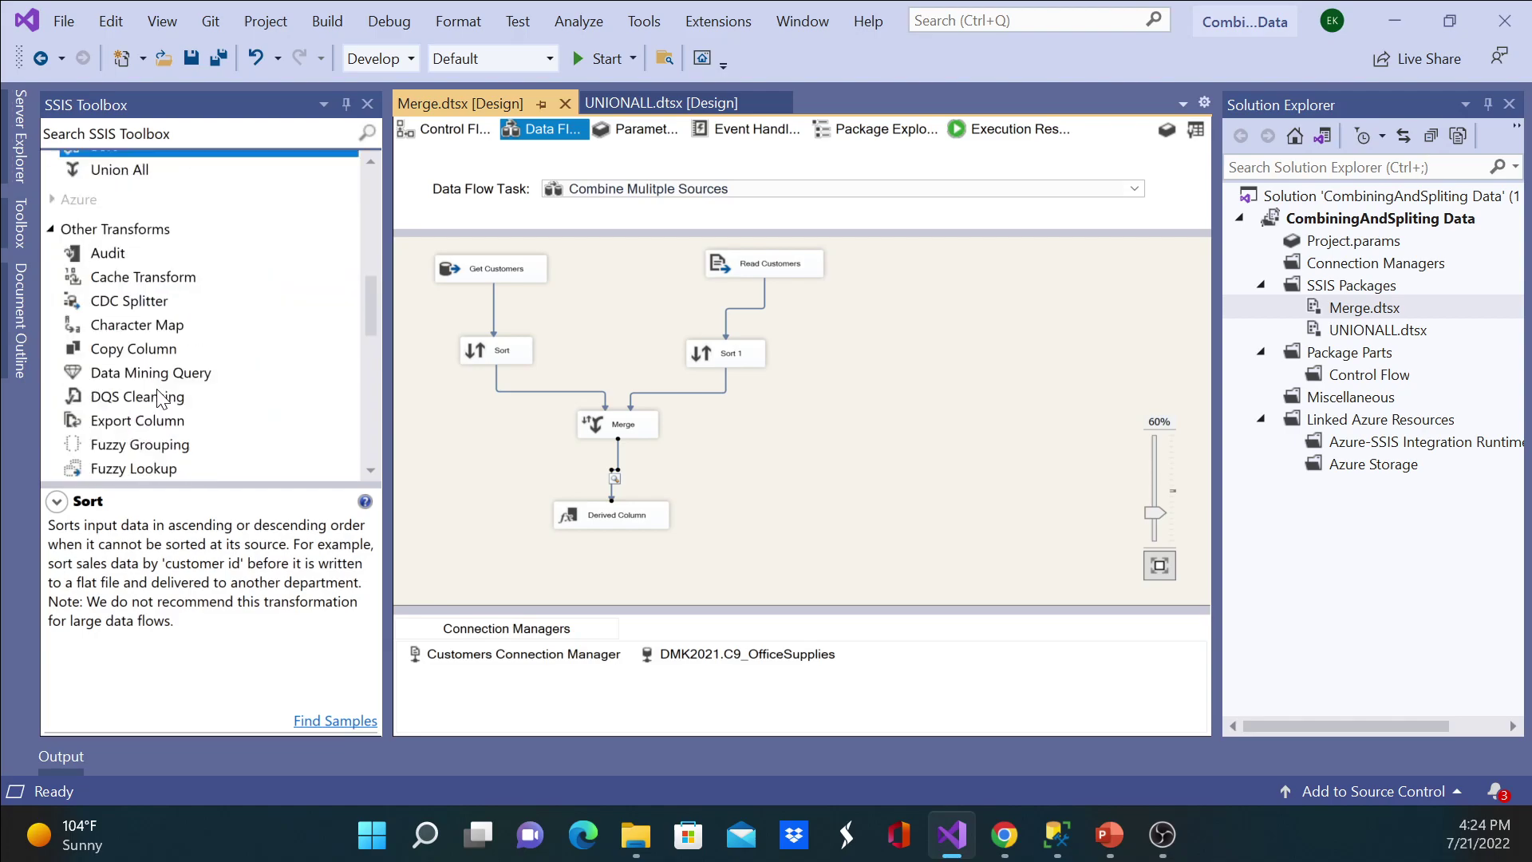
{"action": "scroll", "coordinate": [163, 383], "scroll_direction": "down", "scroll_amount": 4}
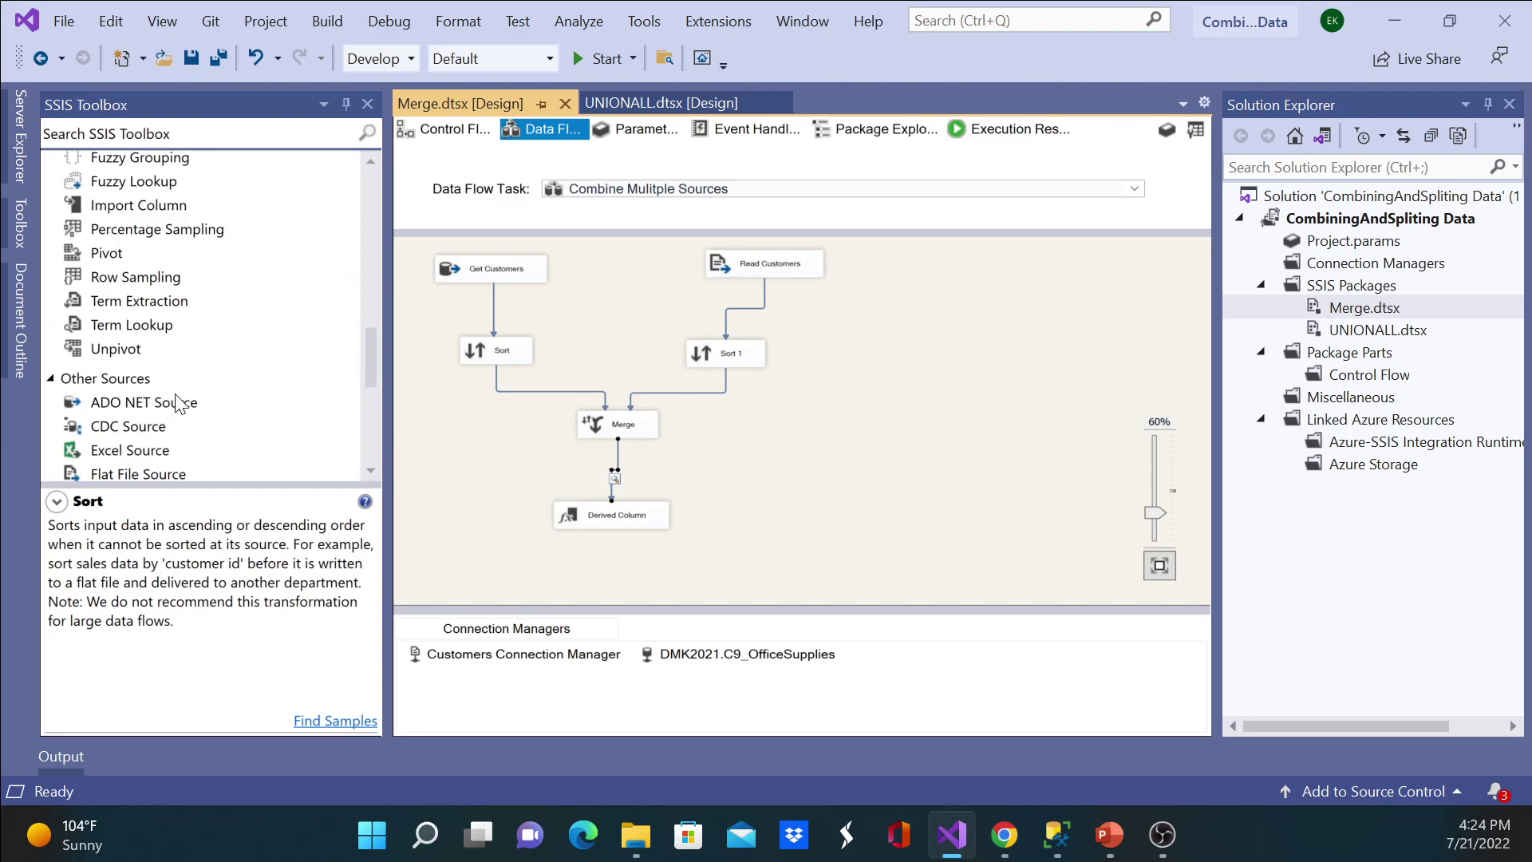
{"action": "scroll", "coordinate": [184, 434], "scroll_direction": "down", "scroll_amount": 4}
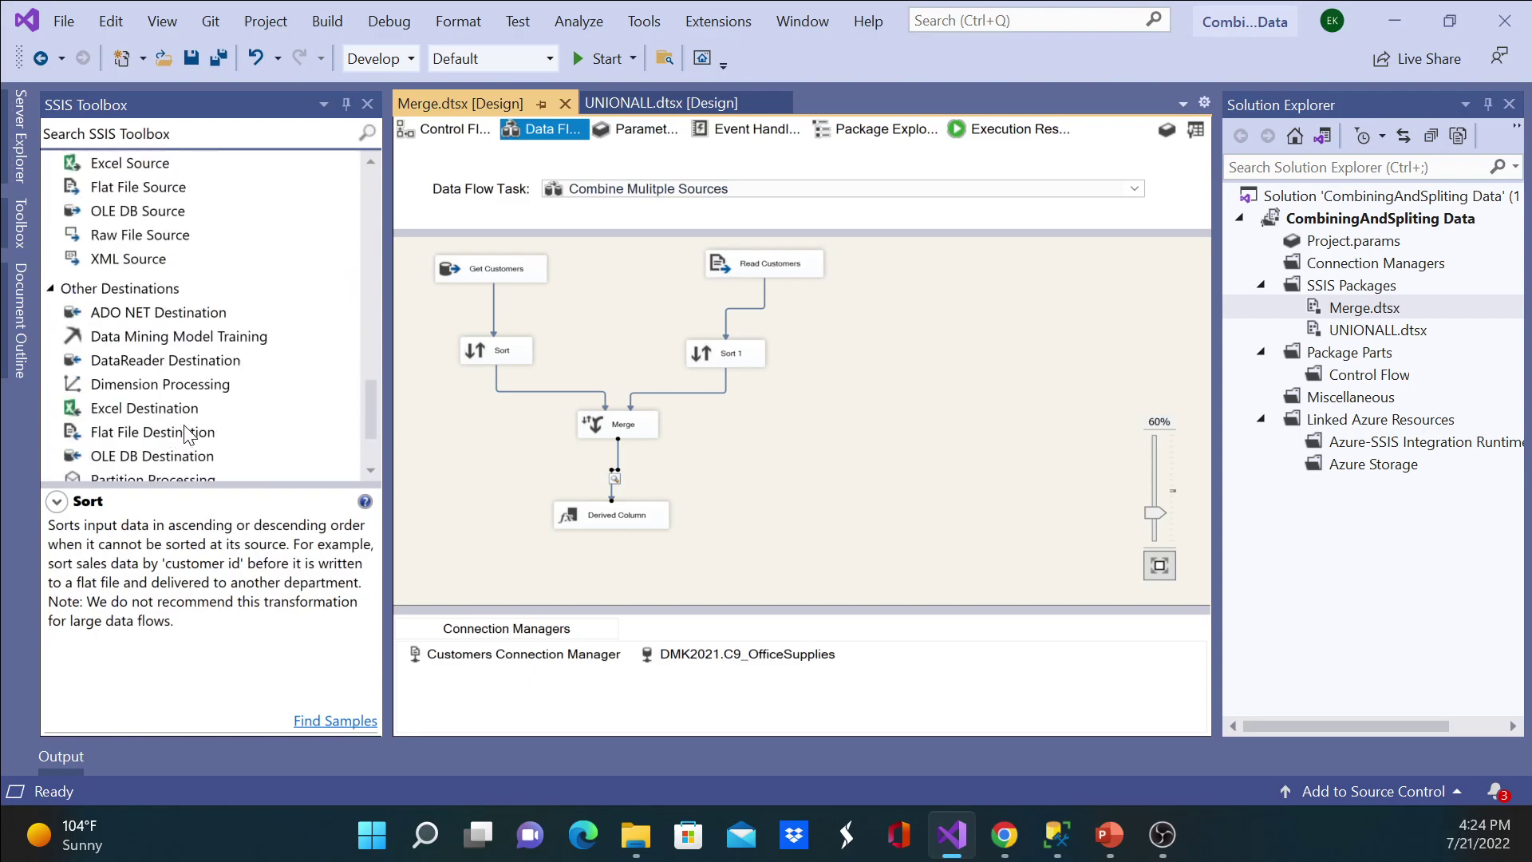
{"action": "scroll", "coordinate": [188, 435], "scroll_direction": "down", "scroll_amount": 2}
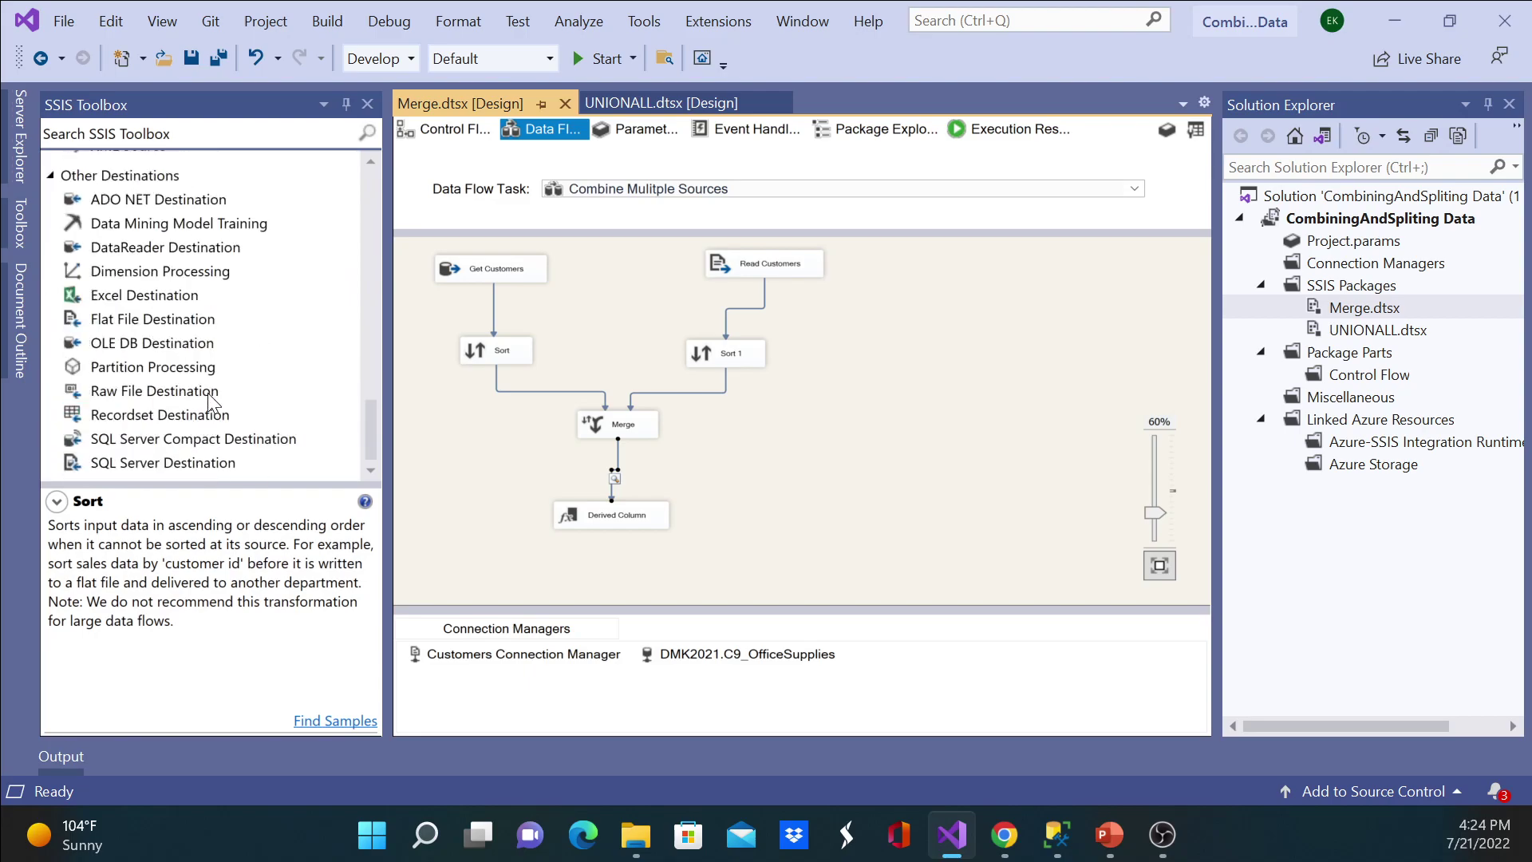
{"action": "scroll", "coordinate": [197, 394], "scroll_direction": "up", "scroll_amount": 12}
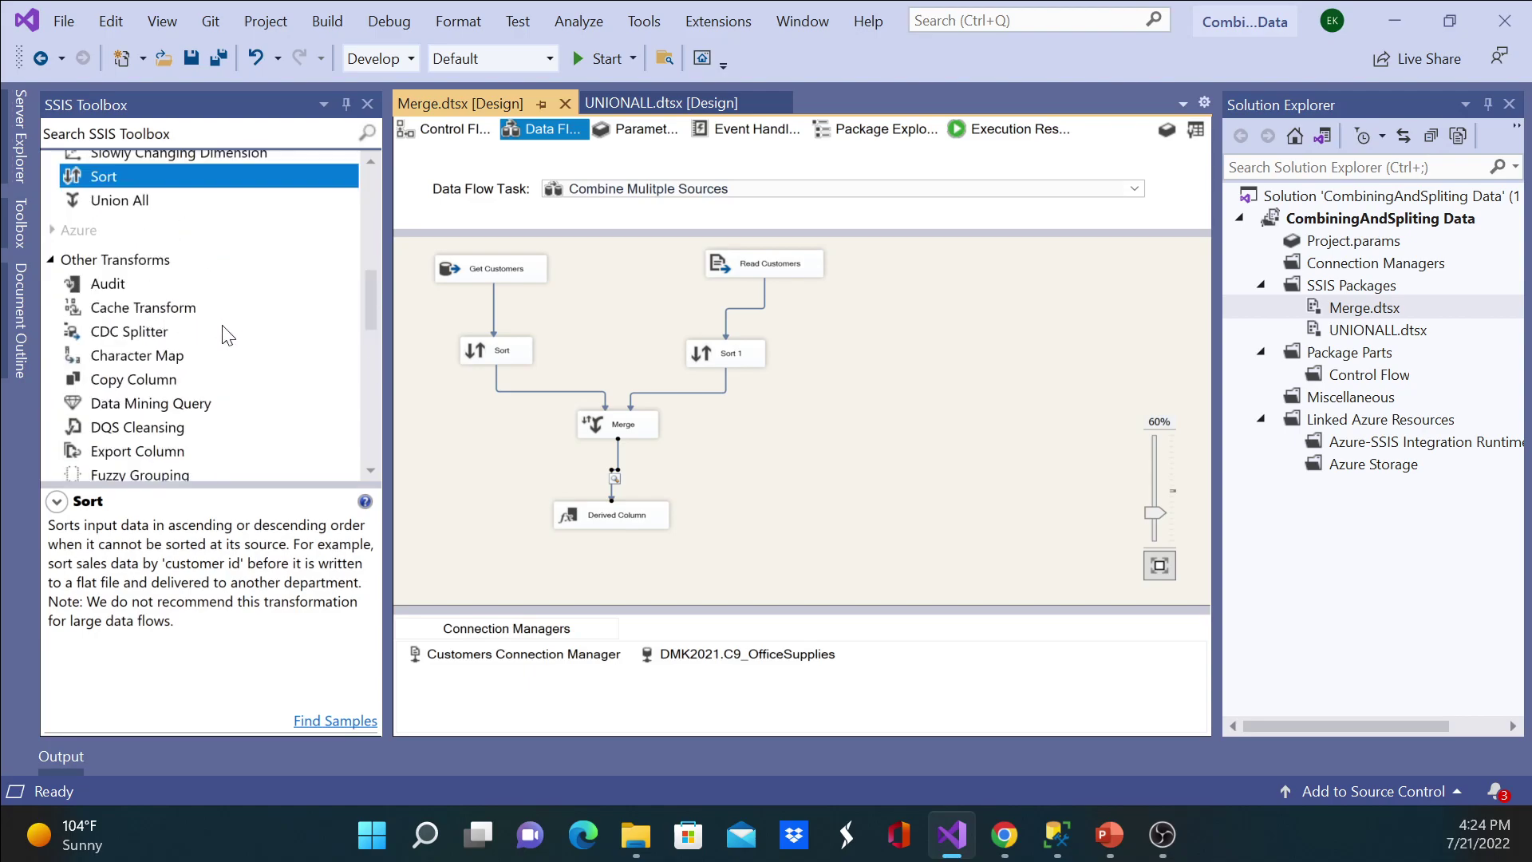
{"action": "scroll", "coordinate": [231, 337], "scroll_direction": "up", "scroll_amount": 8}
{"action": "scroll", "coordinate": [243, 337], "scroll_direction": "down", "scroll_amount": 2}
{"action": "left_click", "coordinate": [128, 366]}
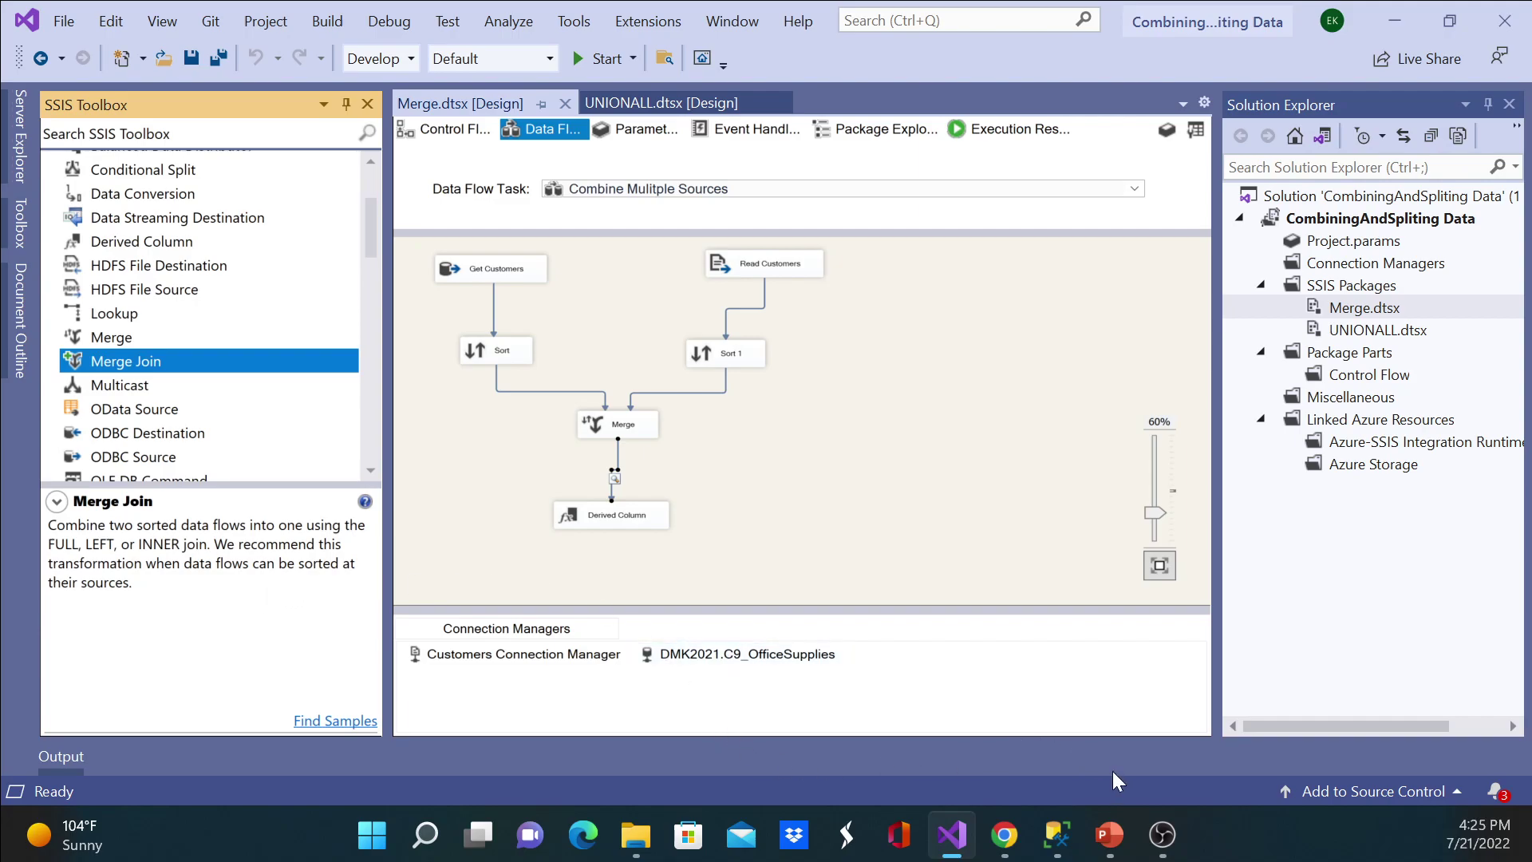
Step: Switch to PowerPoint and view the slide on profiling, combining and splitting data
{"action": "left_click", "coordinate": [1110, 835]}
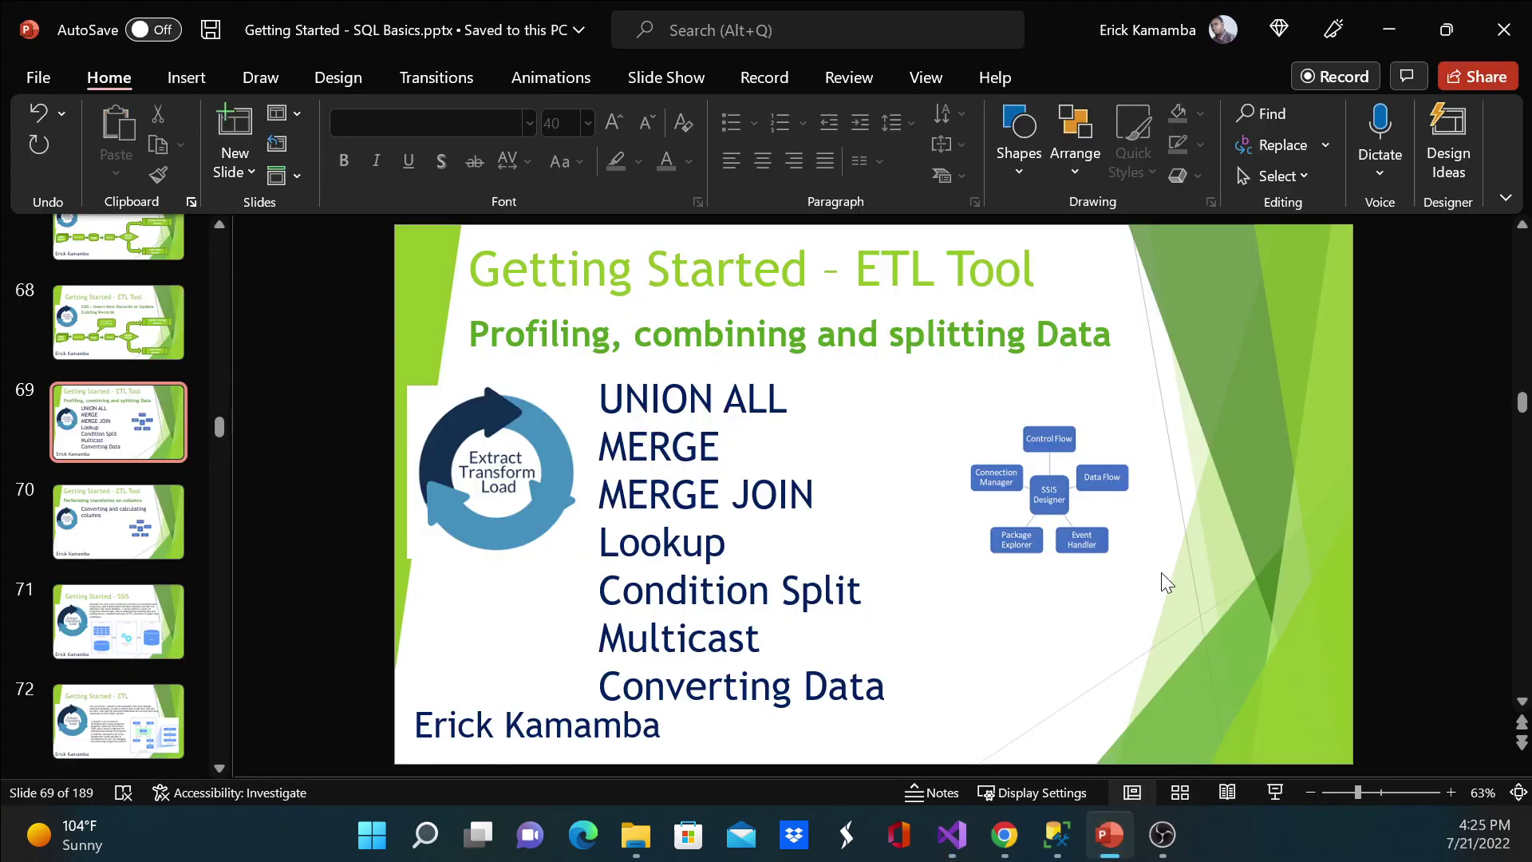